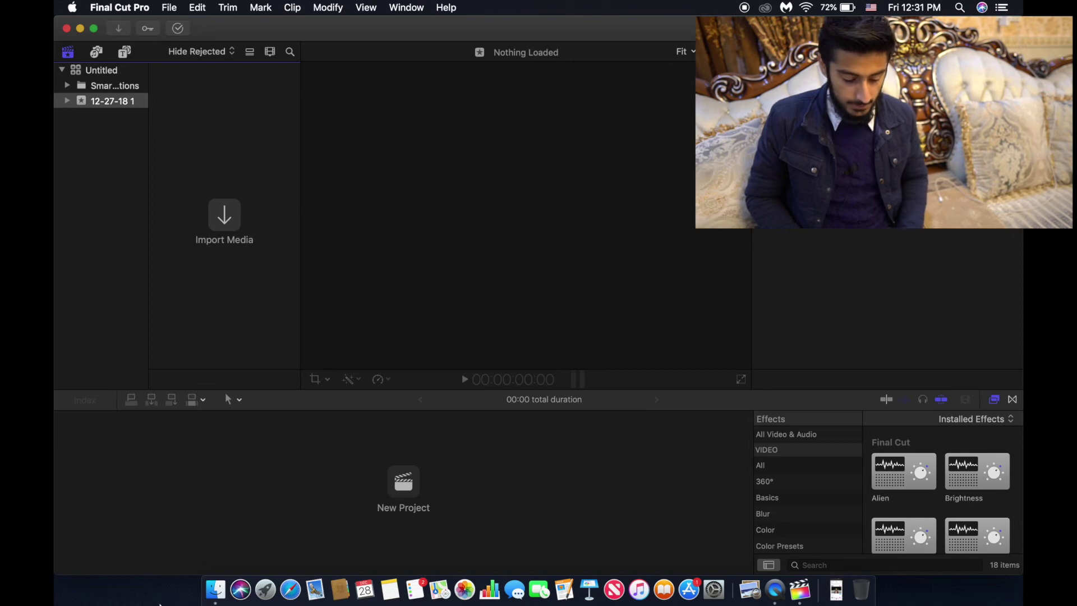
- Import IMG_6642.MOV, IMG_6643.MOV and IMG_6644.MOV from the Finder's Downloads folder into the 12-27-18 1 event
click(215, 588)
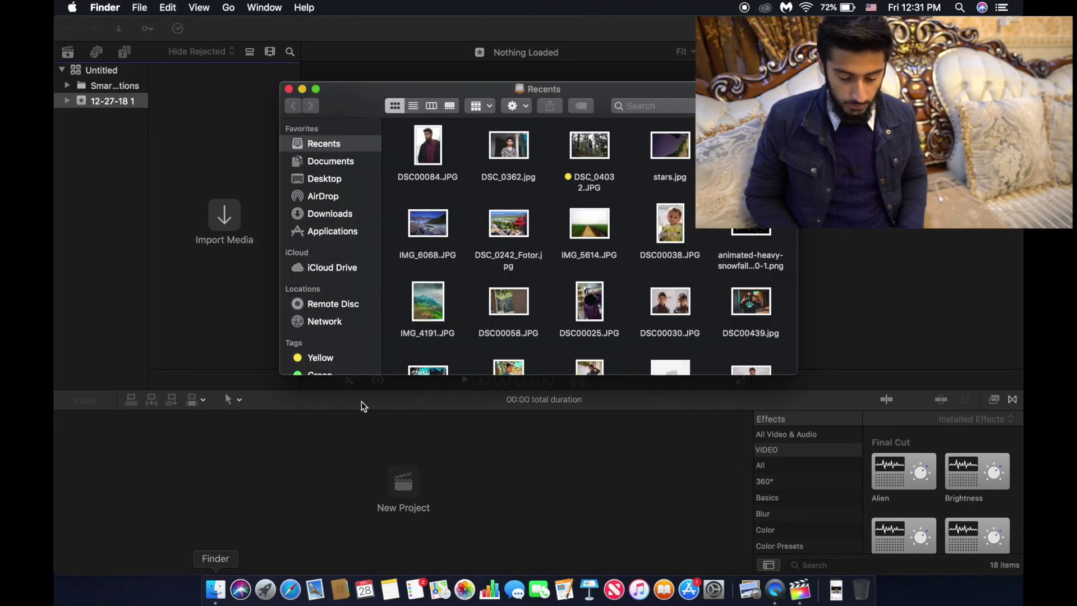
click(335, 215)
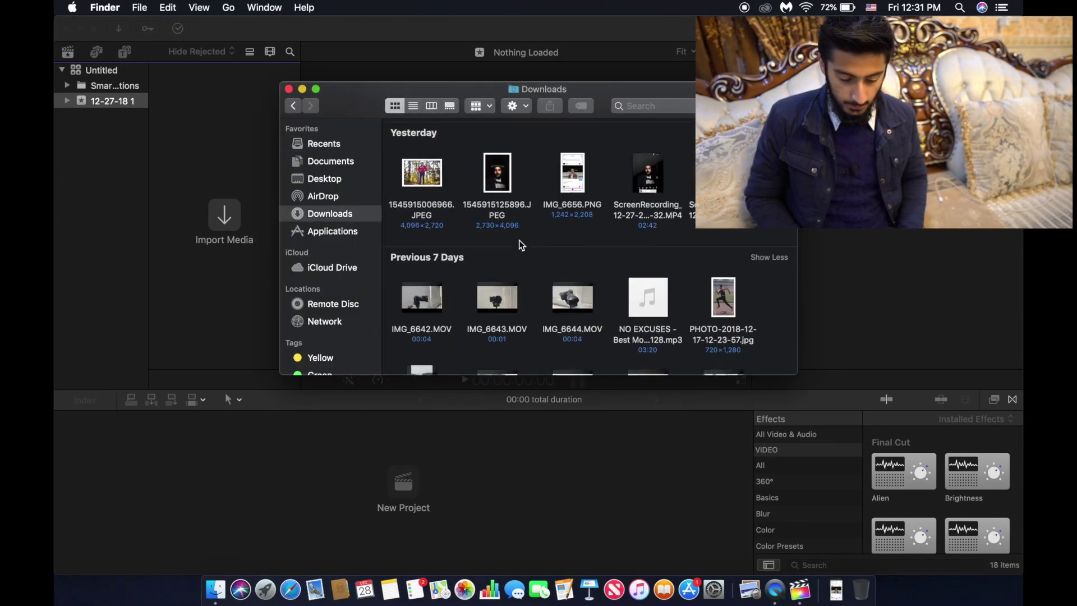
scroll(470, 294, down, 1)
drag(409, 246, 223, 262)
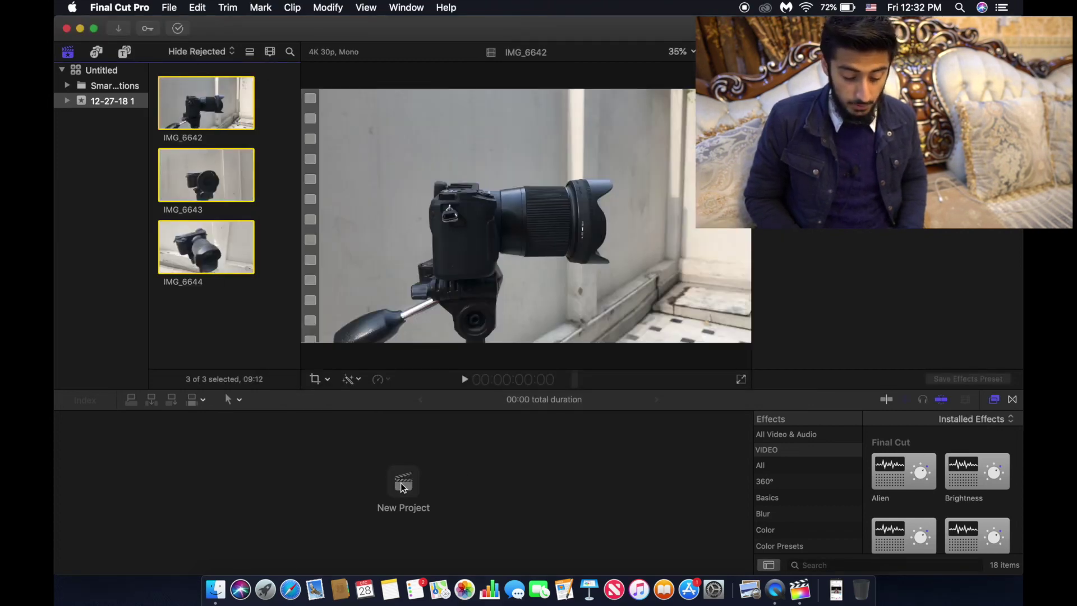
- Create a new project with the default name and add all three imported clips to its timeline
click(402, 484)
key(Escape)
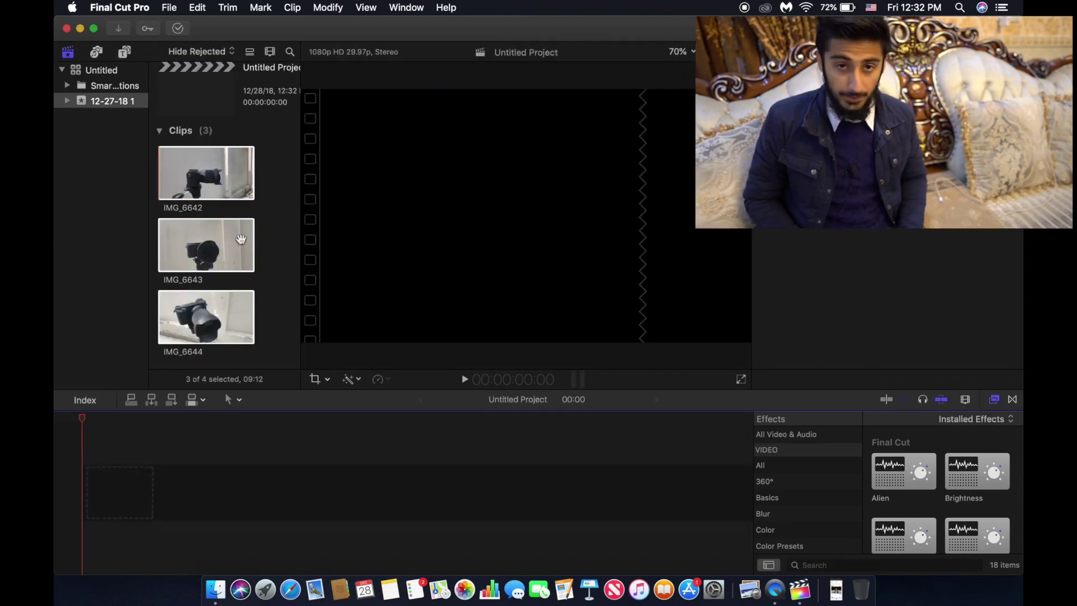
scroll(282, 345, down, 2)
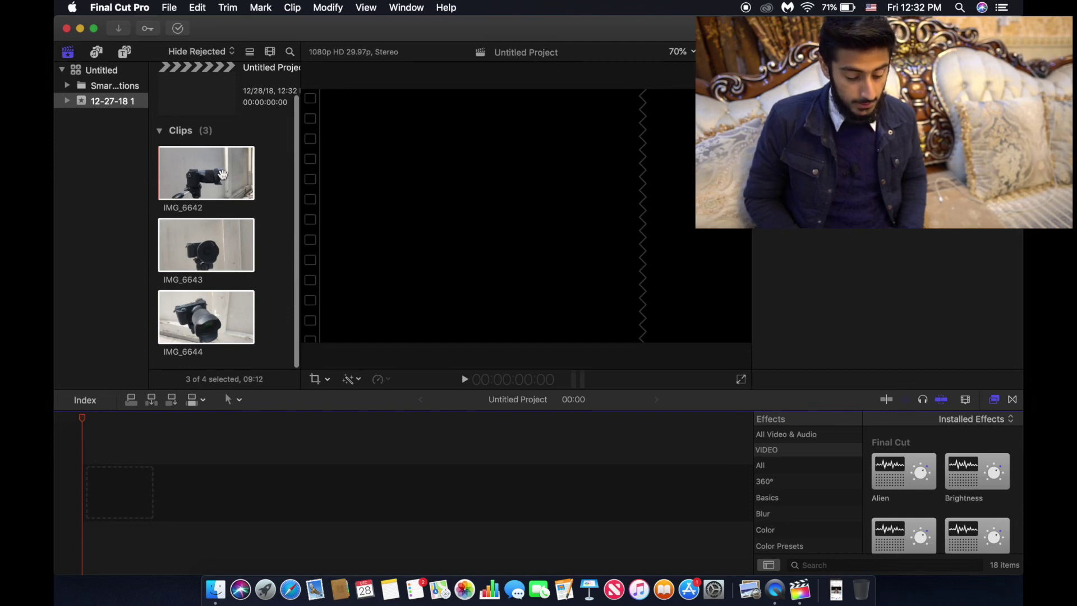
scroll(211, 213, down, 2)
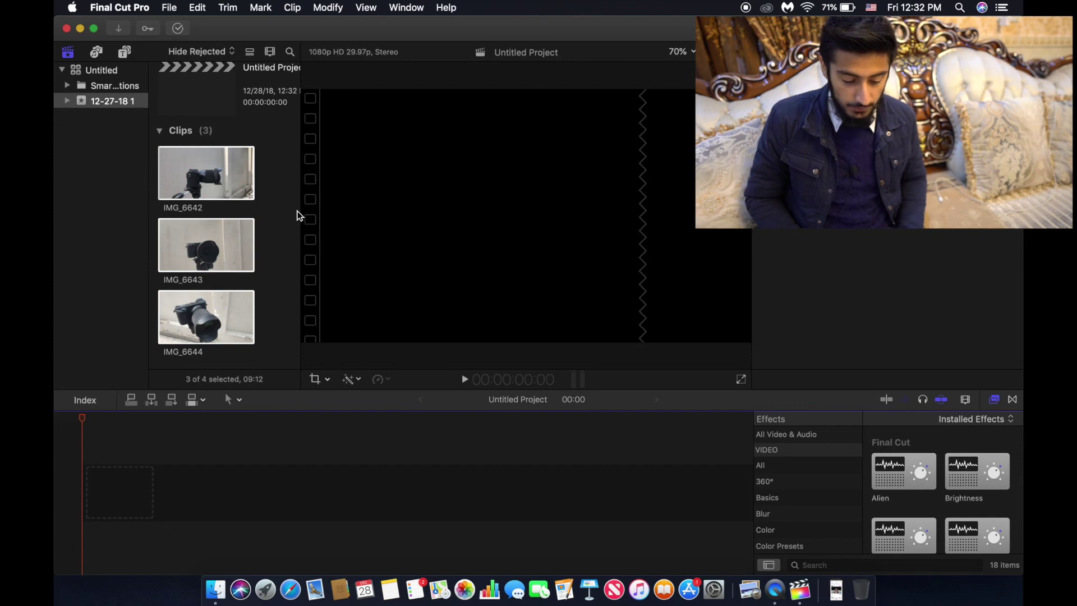
drag(208, 171, 109, 454)
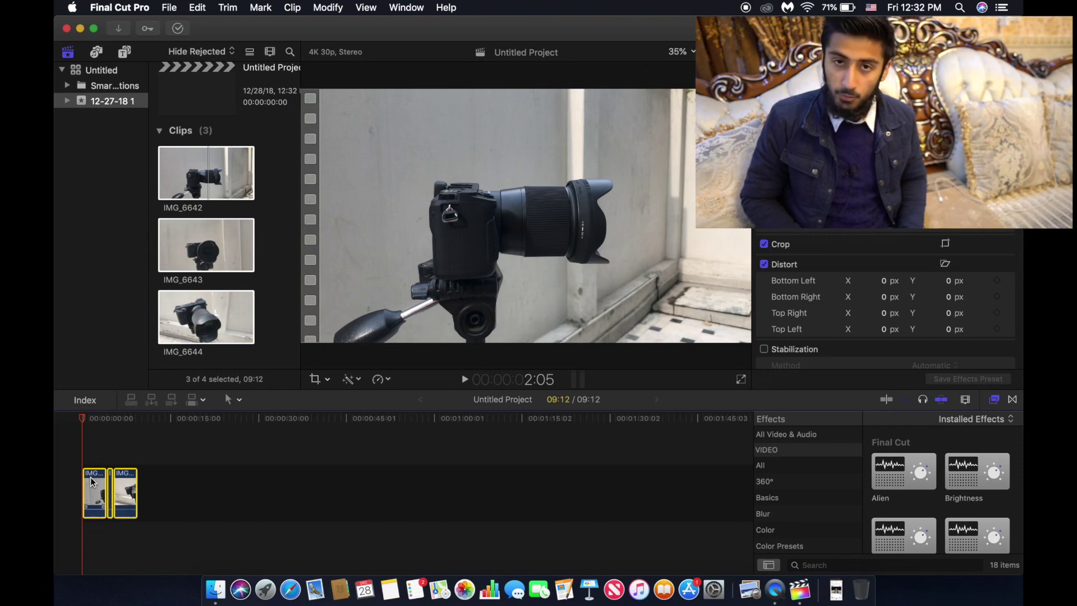
- Magnify the timeline to examine the three clips and the cuts between them
key(super+equal)
key(super+equal)
key(super+equal)
key(super+equal)
key(super+equal)
key(super+minus)
key(super+minus)
key(super+minus)
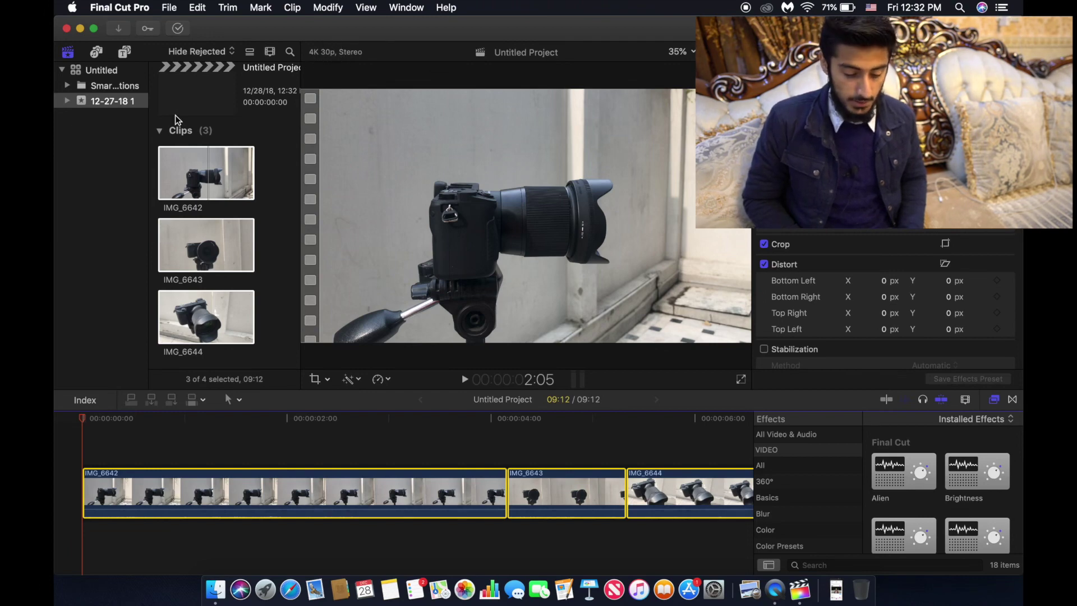
- Review the project's settings and the available video formats, keeping 4K, and close the settings
click(200, 100)
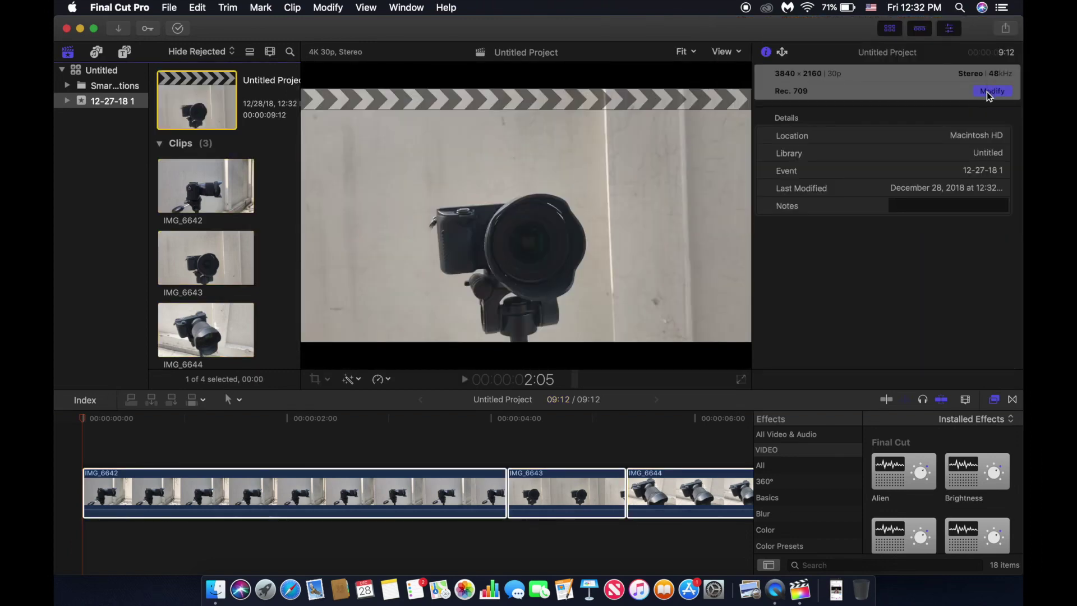
click(989, 91)
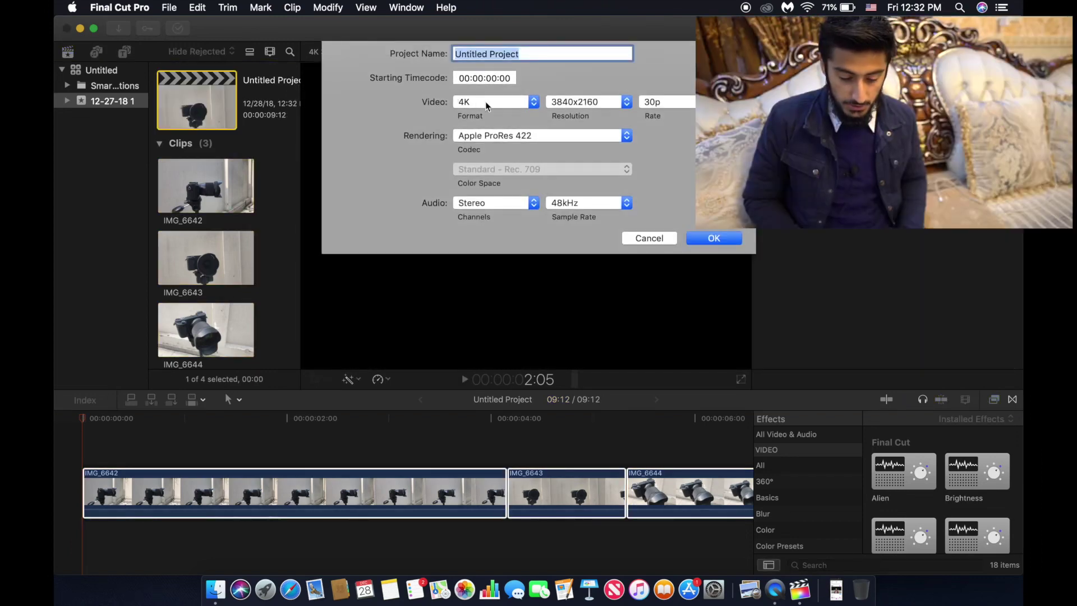
click(508, 107)
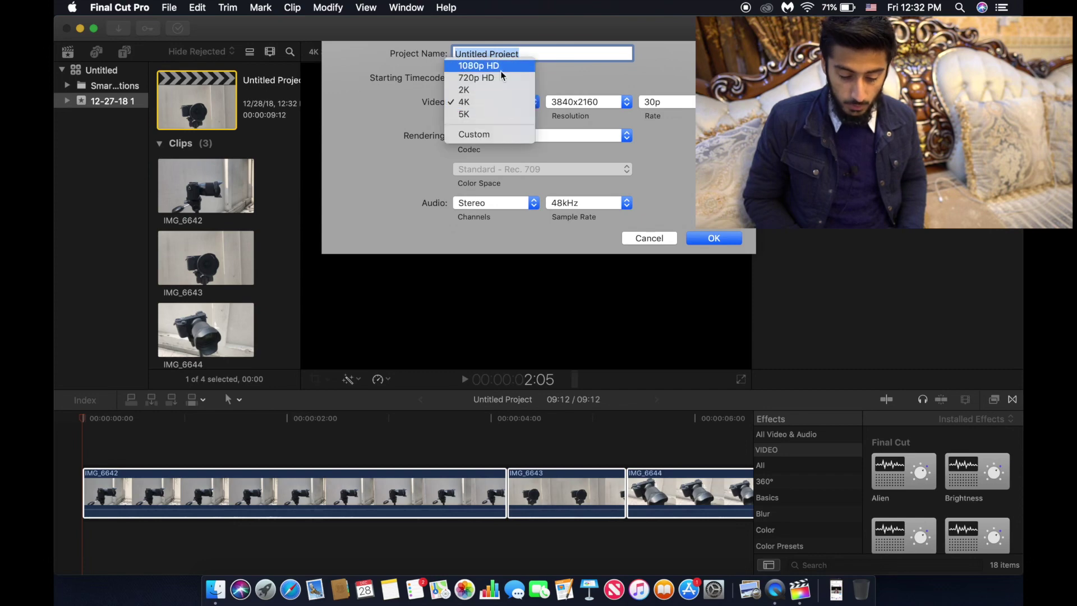
click(731, 234)
click(731, 234)
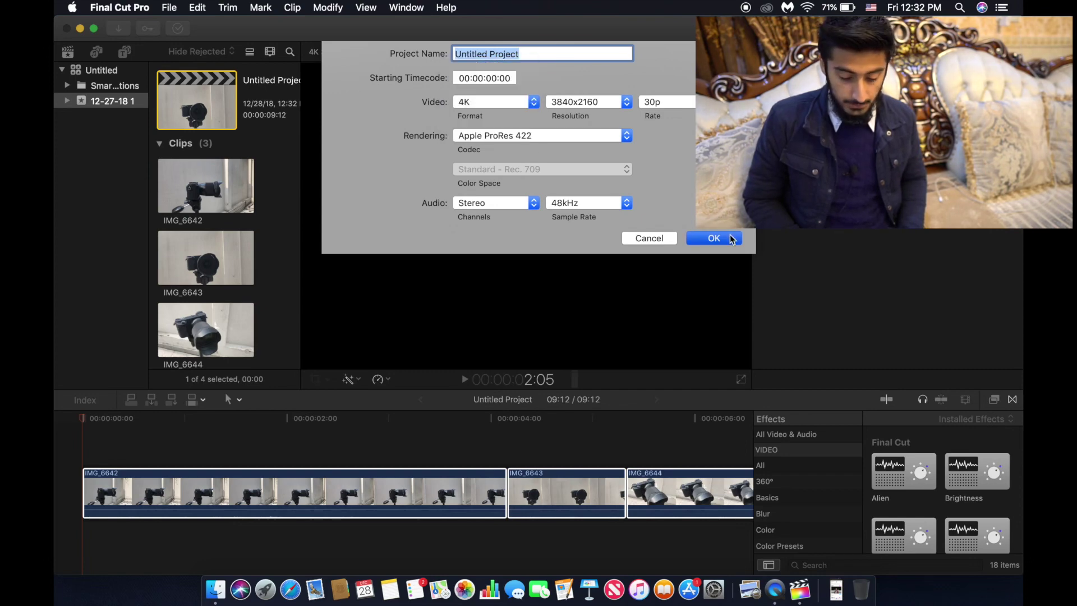
- Play the sequence from the beginning, then park the playhead near the end of IMG_6642
click(77, 462)
key(space)
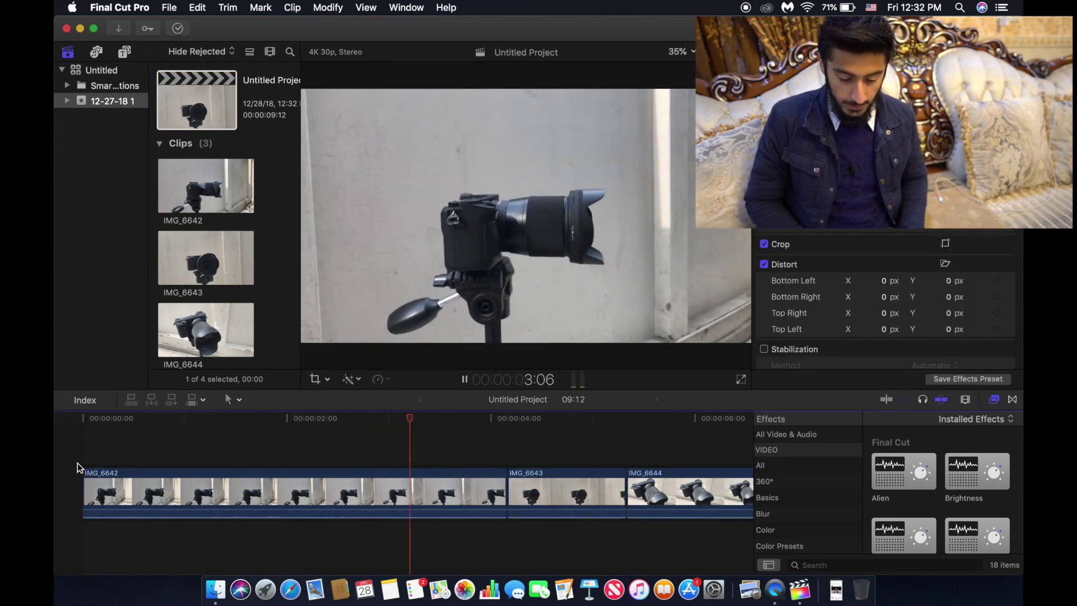
key(space)
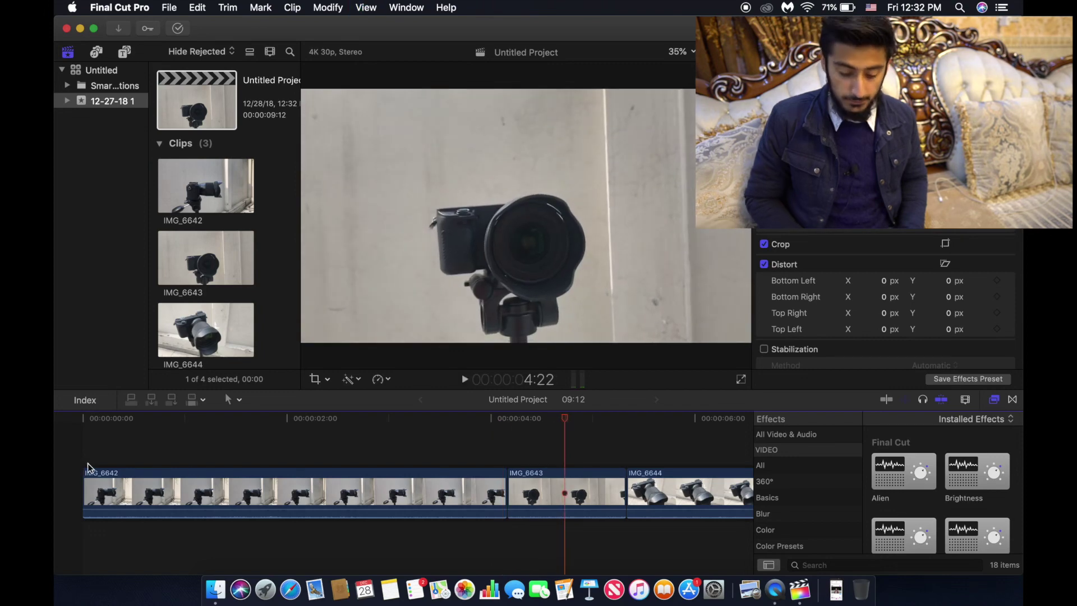
click(484, 448)
mouse_move(487, 418)
mouse_down()
mouse_move(527, 426)
mouse_move(483, 423)
mouse_move(509, 430)
mouse_move(483, 433)
mouse_up()
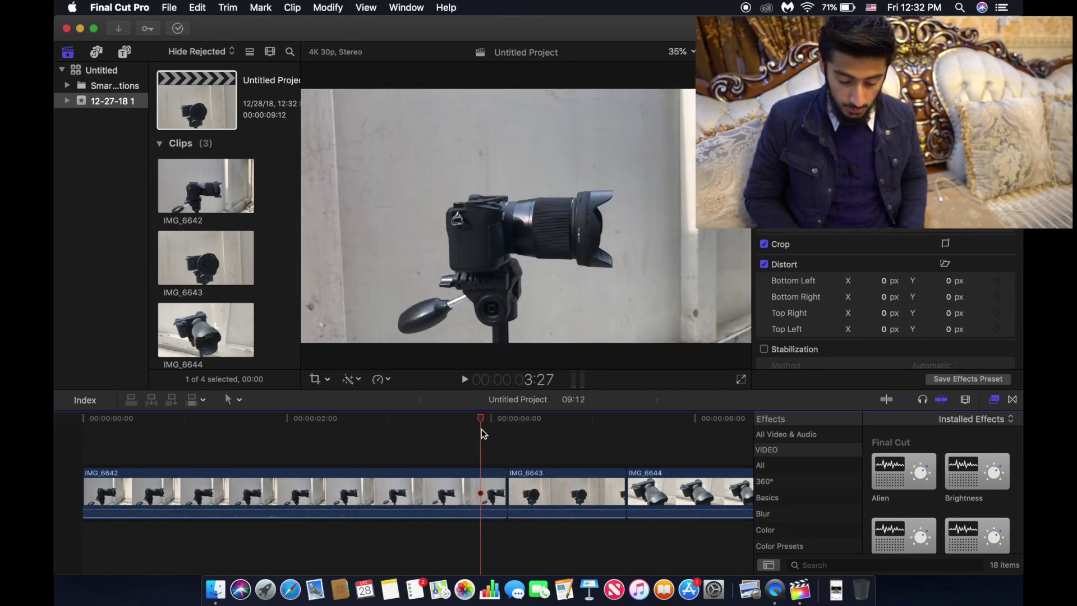
- Show all installed transitions and add a Cross Dissolve between IMG_6642 and IMG_6643, allowing the media to overlap
click(1013, 400)
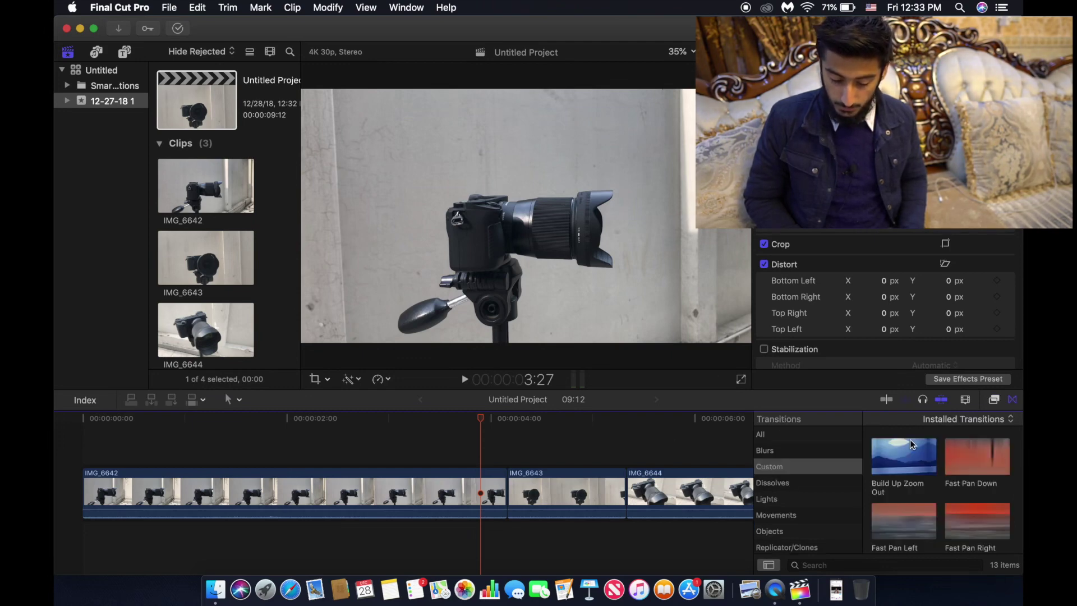
click(764, 435)
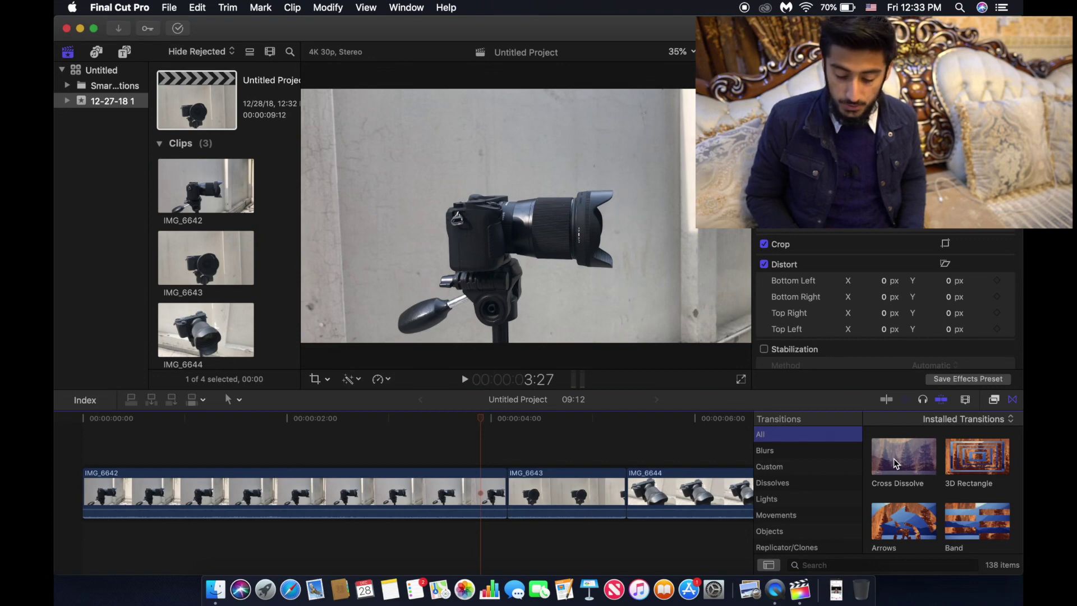
drag(893, 458, 504, 498)
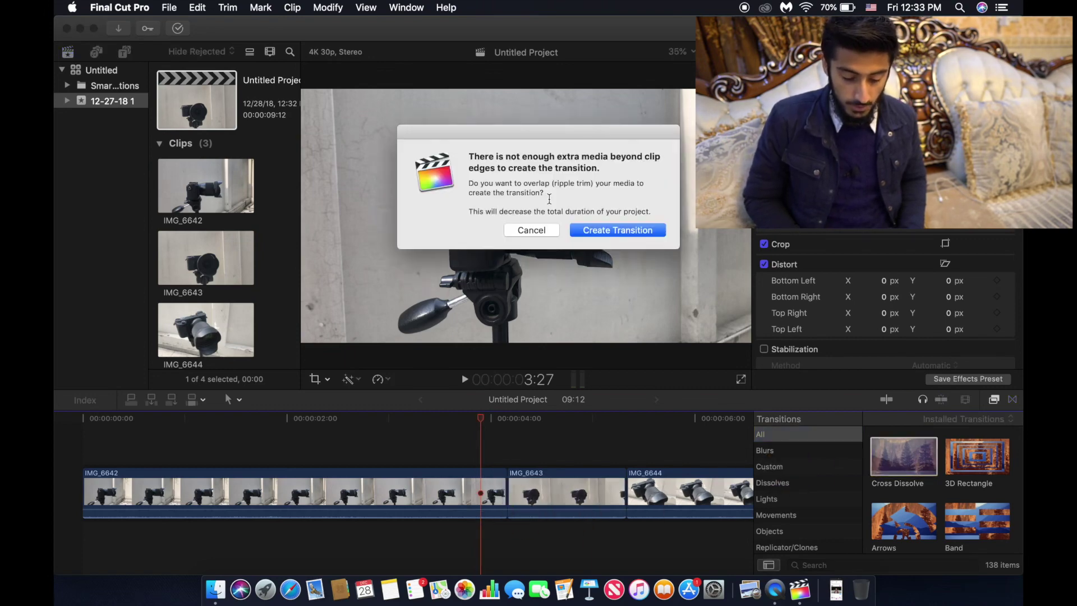
click(598, 230)
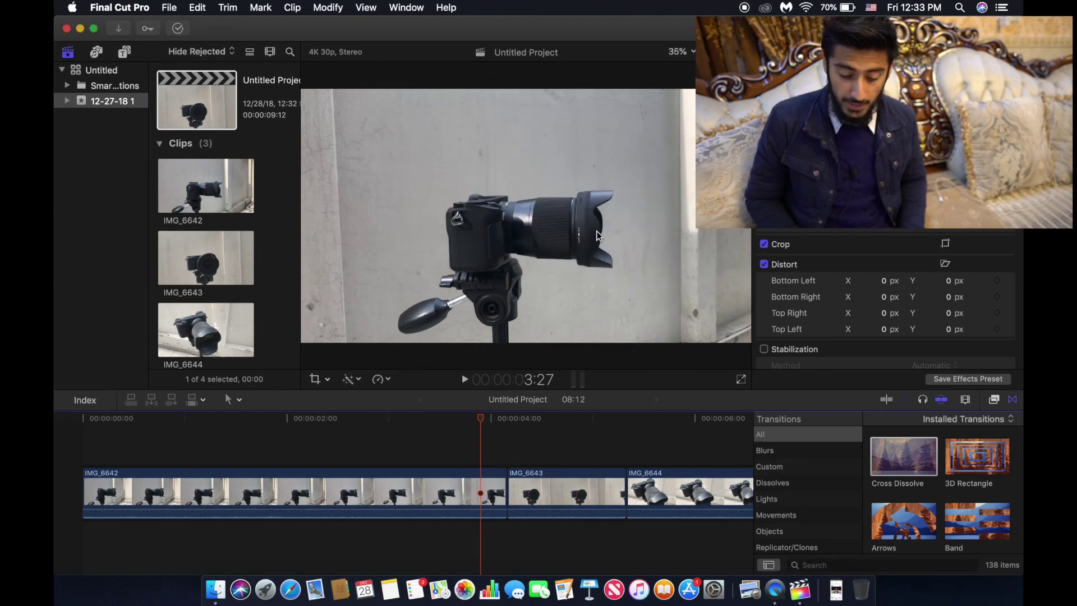
- Play back the Cross Dissolve from just before it begins
click(392, 443)
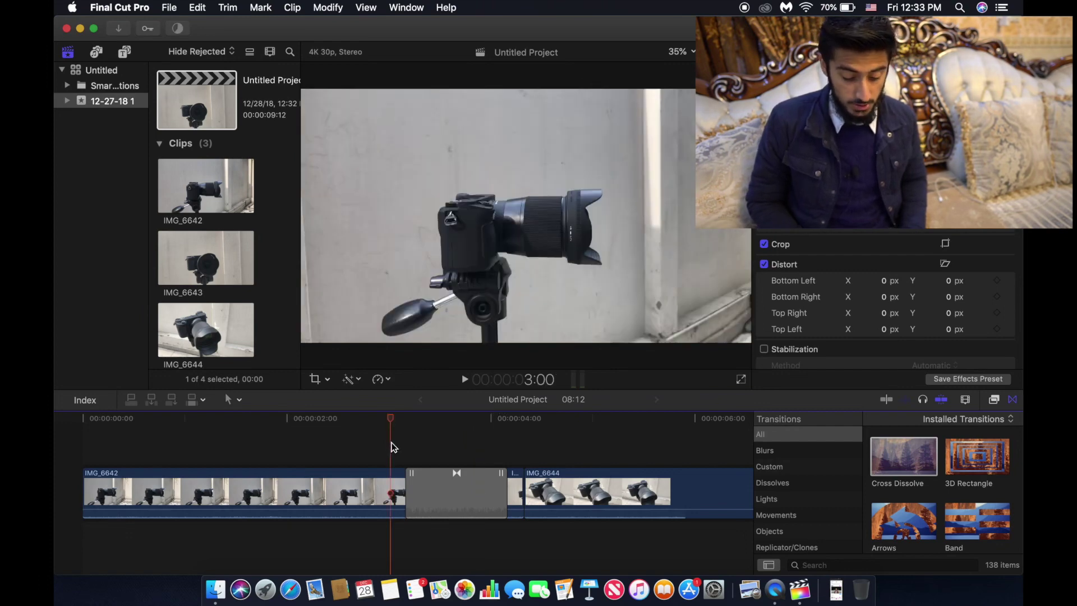
key(space)
key(space)
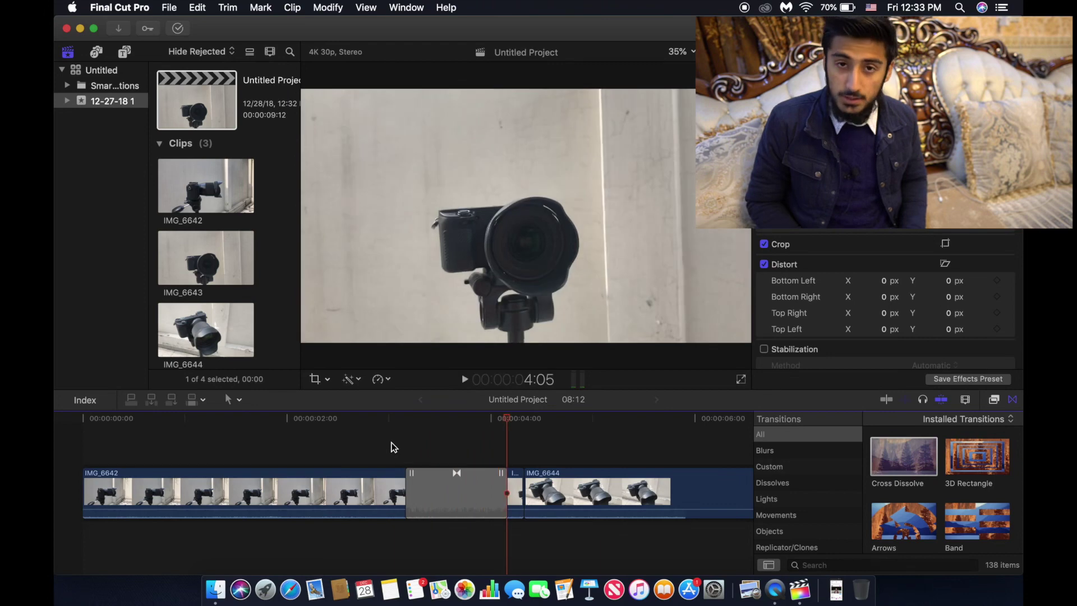
- Replace the Cross Dissolve between IMG_6642 and IMG_6643 with the Arrows transition and preview it
click(446, 492)
key(Delete)
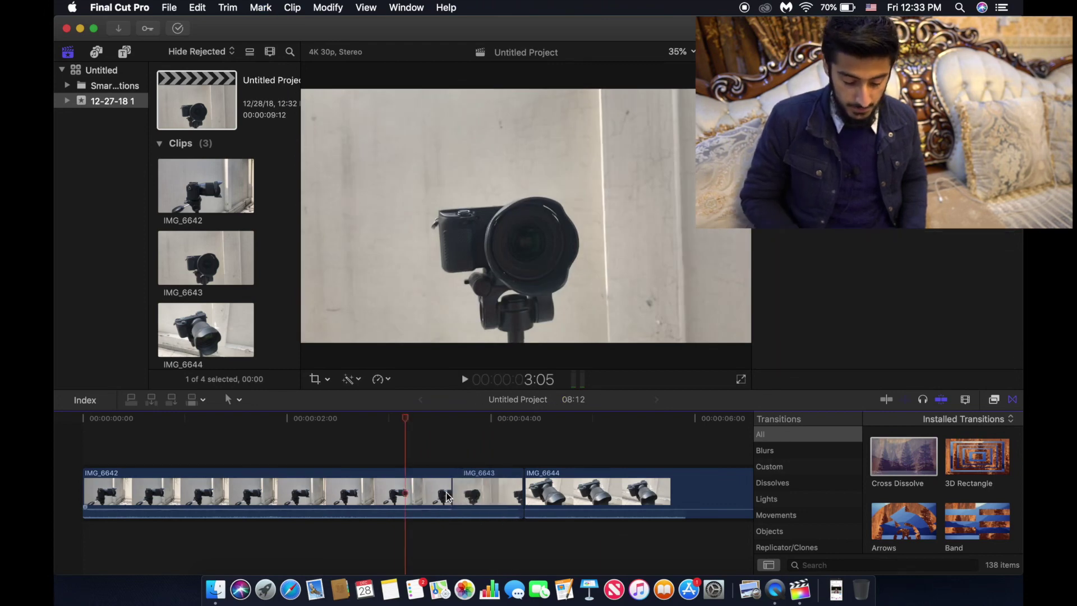
drag(909, 529, 457, 490)
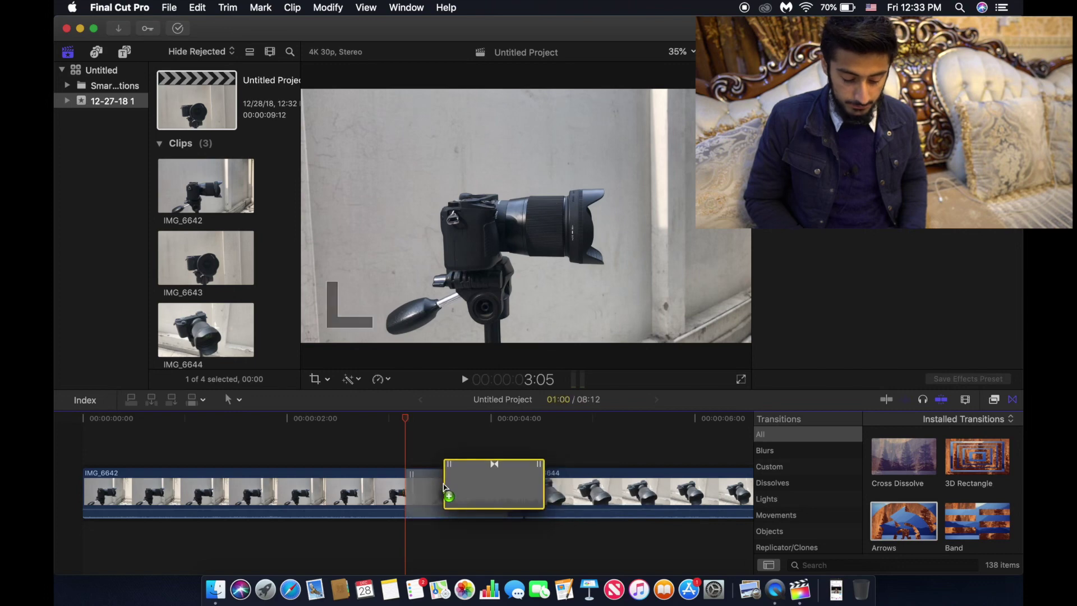
click(386, 431)
key(space)
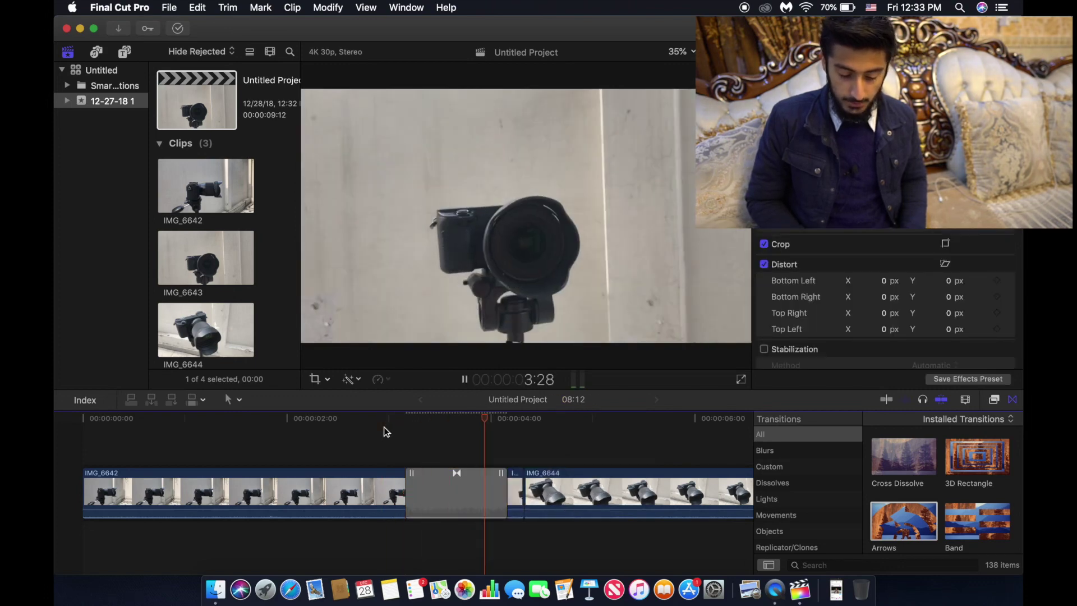
key(space)
- Replace the Arrows transition between IMG_6642 and IMG_6643 with the Center transition and preview it
click(454, 480)
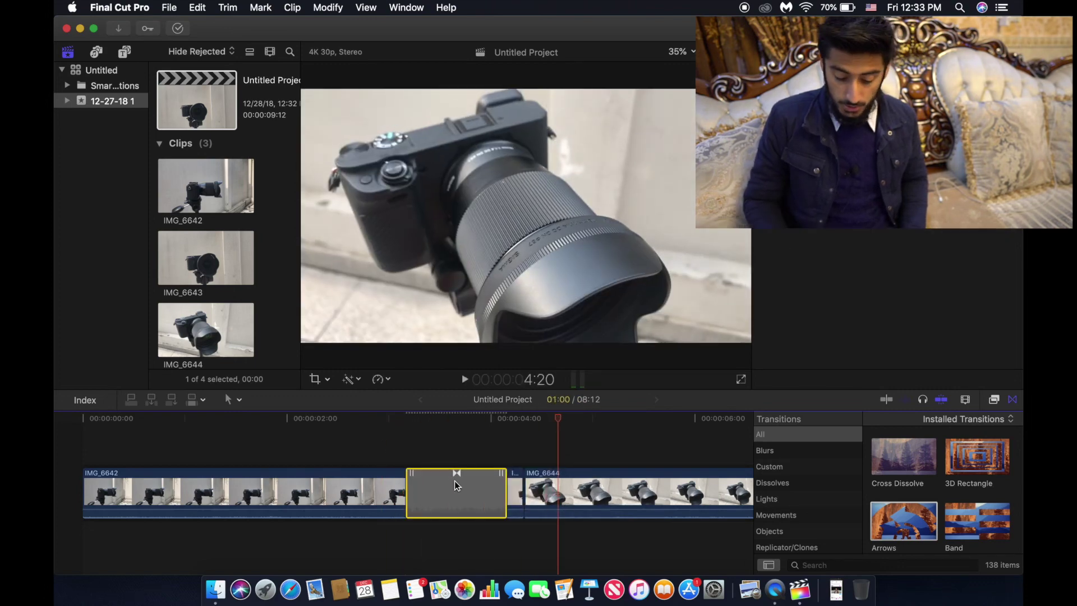
key(Delete)
click(457, 456)
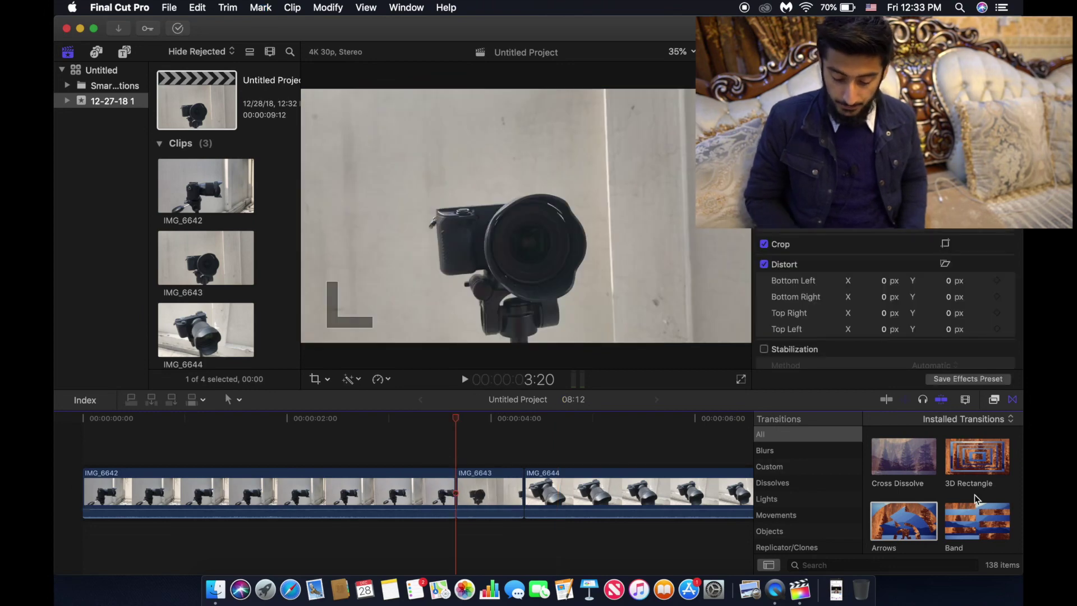
scroll(973, 493, down, 5)
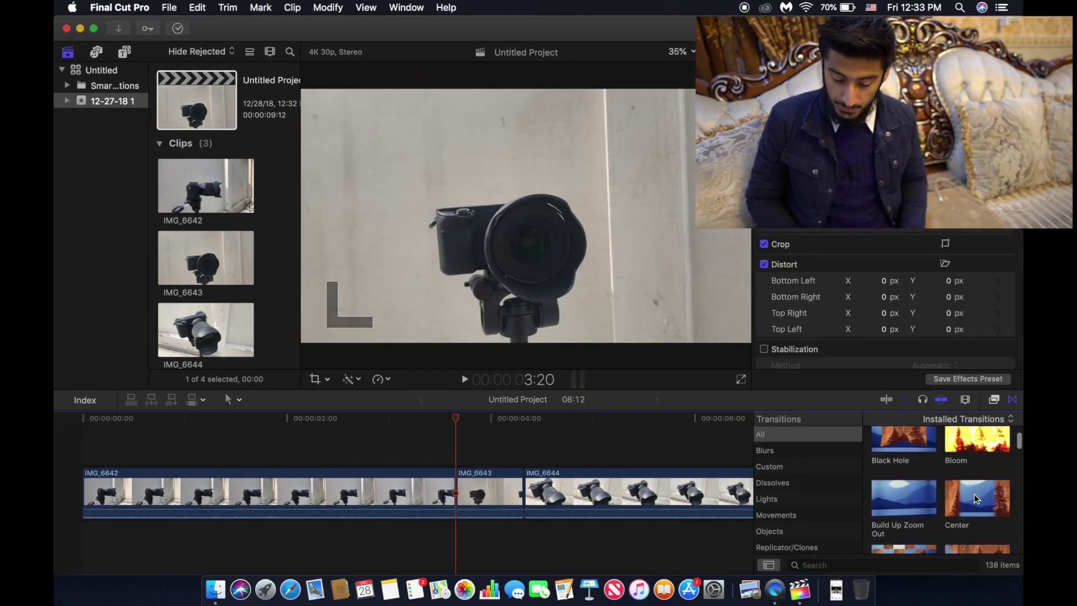
scroll(973, 493, down, 3)
scroll(962, 489, up, 2)
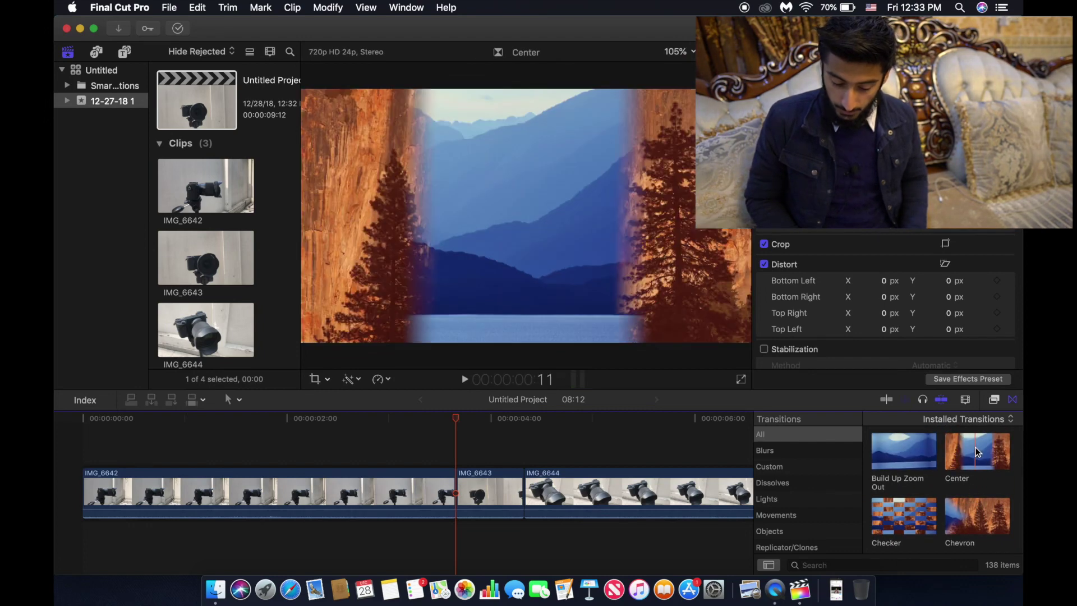
drag(974, 446, 406, 455)
key(space)
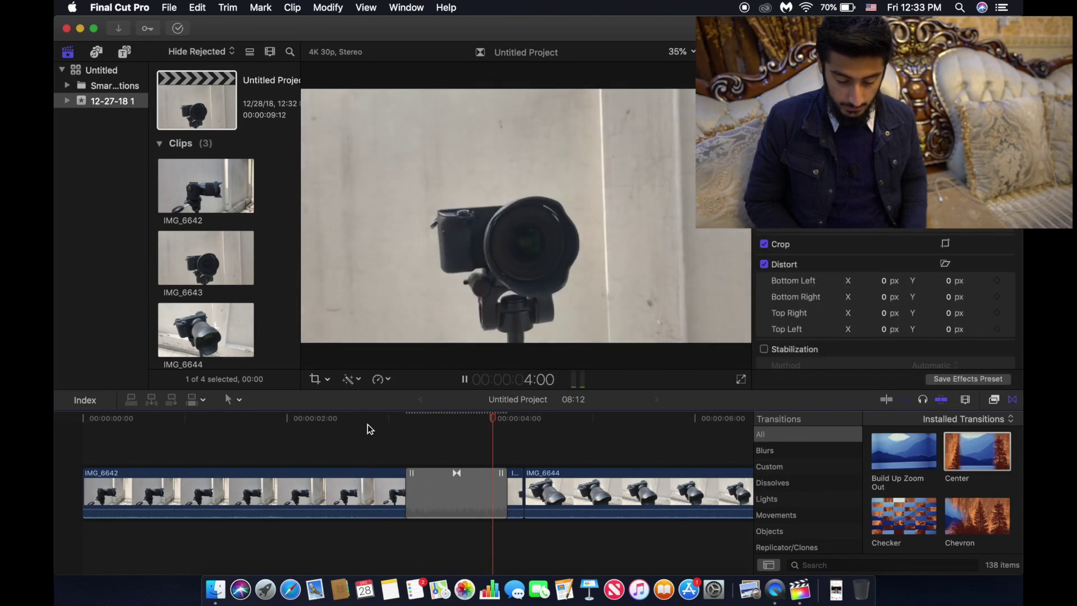
key(space)
- Add the Clothesline transition between IMG_6643 and IMG_6644, allowing the media to overlap
click(517, 449)
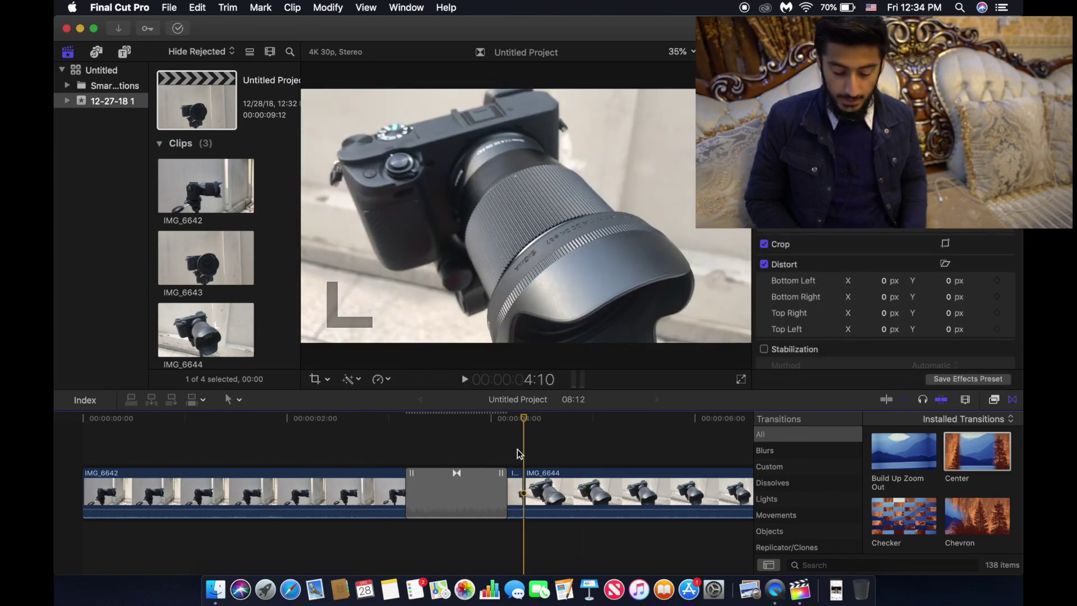
click(515, 453)
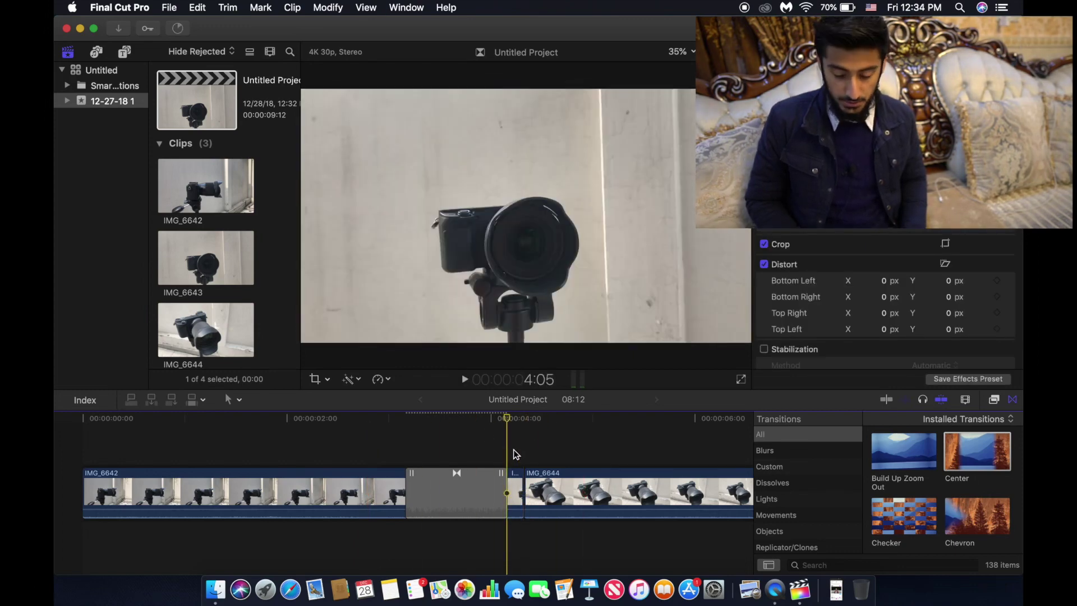
scroll(907, 459, down, 2)
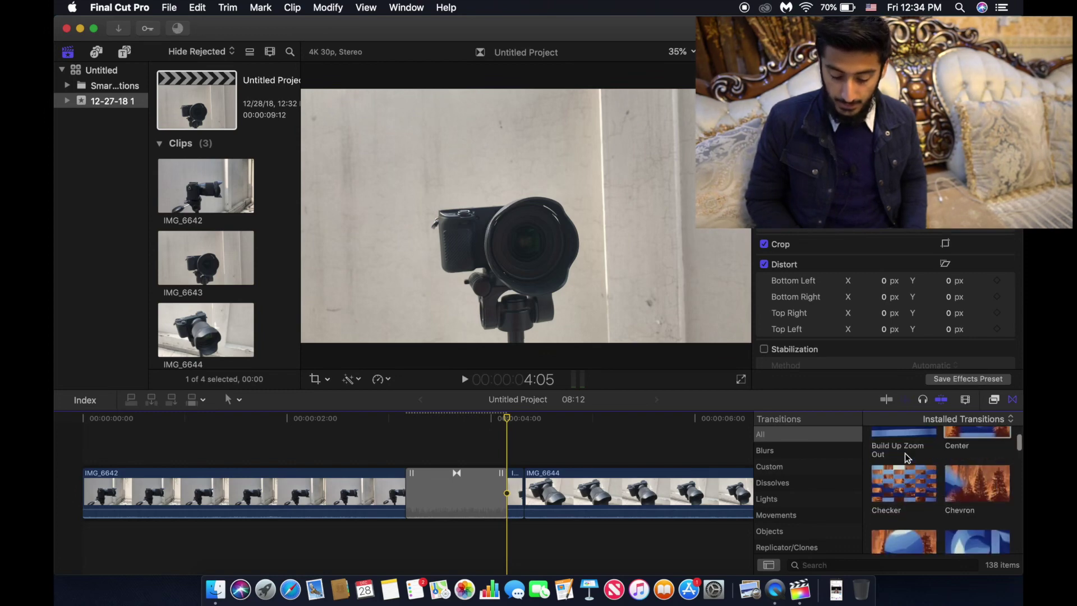
scroll(904, 471, down, 10)
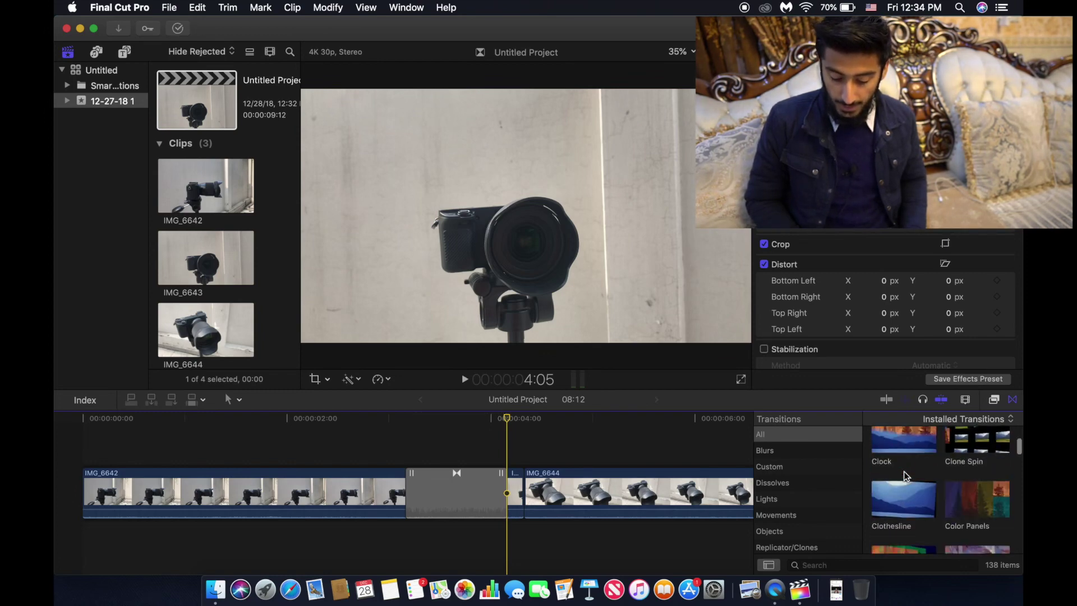
drag(903, 471, 527, 492)
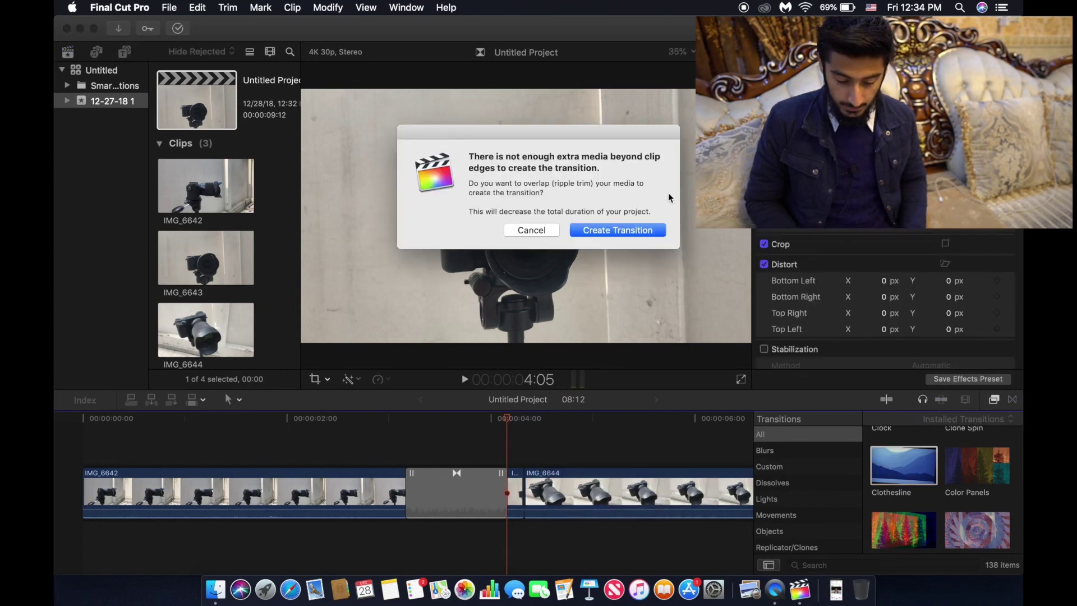
click(634, 230)
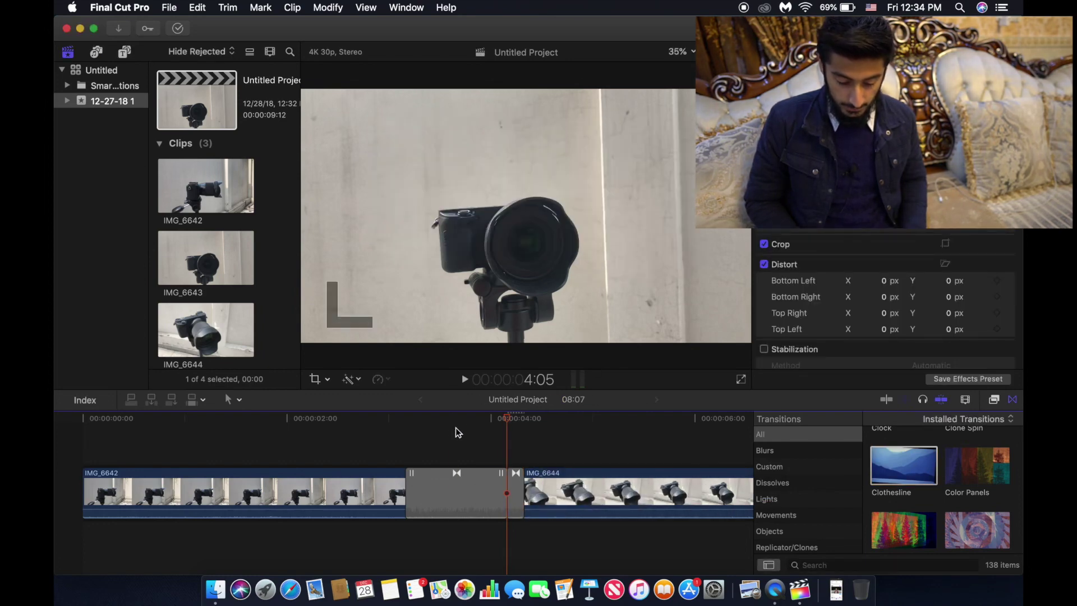
- Play back the Clothesline transition between IMG_6643 and IMG_6644 from before it begins
click(460, 418)
key(space)
key(space)
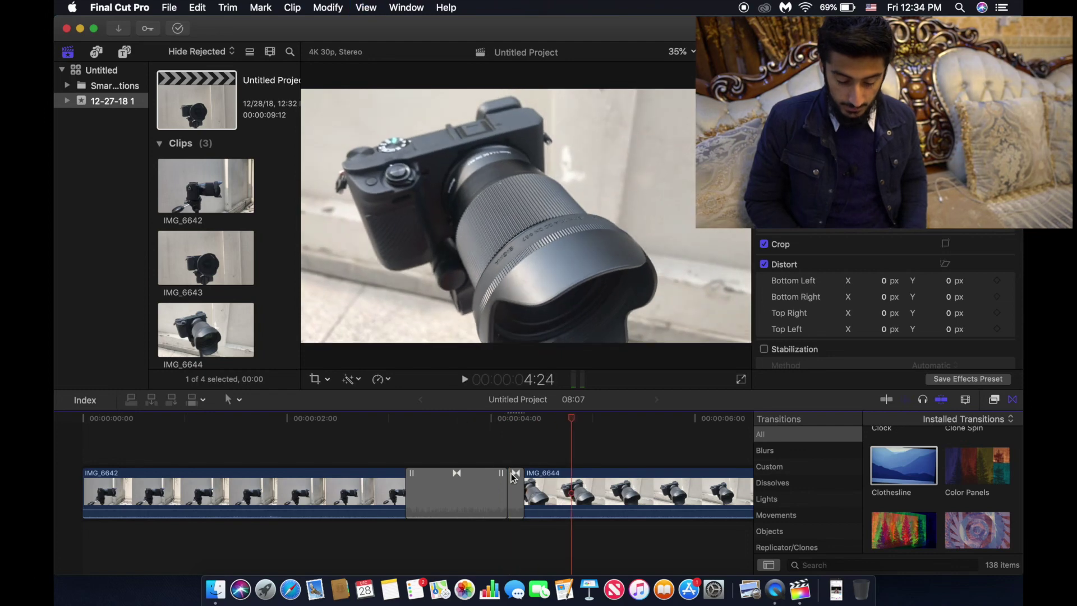
- Delete the short Clothesline transition between IMG_6643 and IMG_6644
click(519, 485)
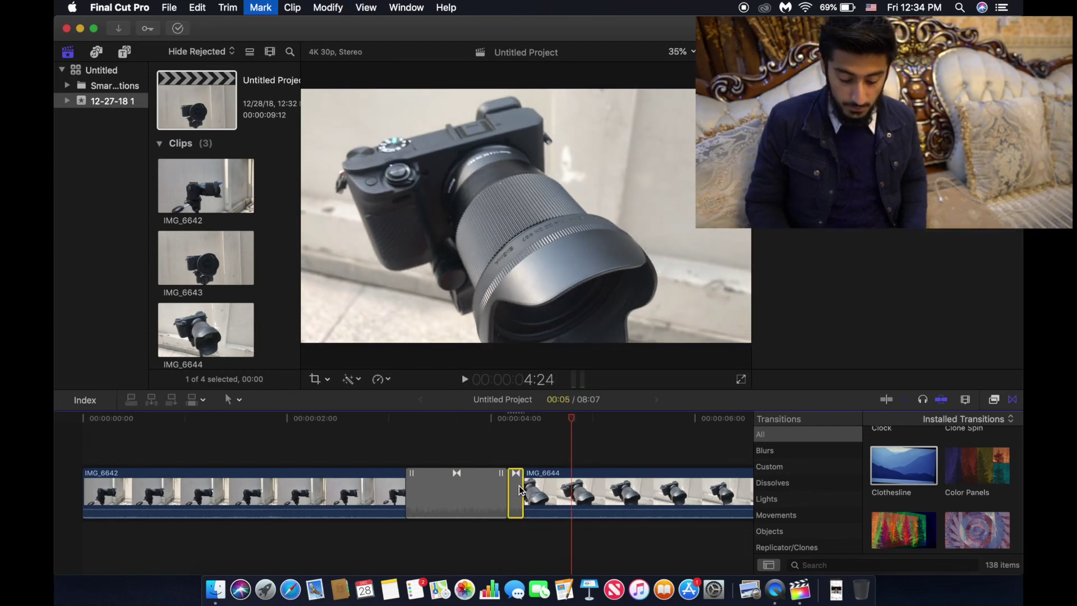
drag(519, 486, 517, 487)
key(super+equal)
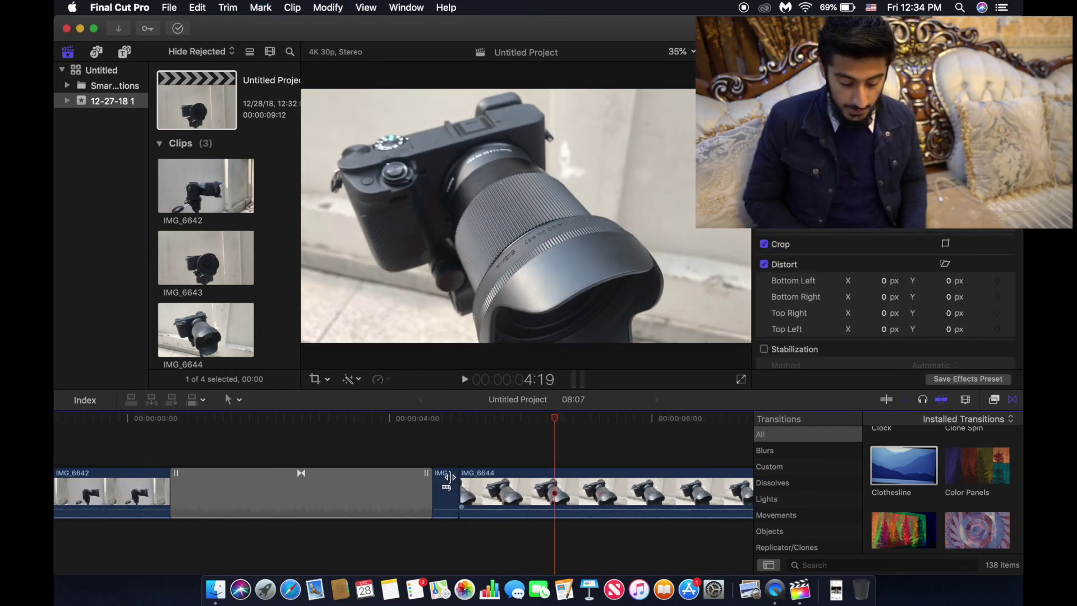
- Extend the end of IMG_6643 slightly and shorten the Center transition before it to about half its length
click(477, 484)
drag(477, 483, 496, 484)
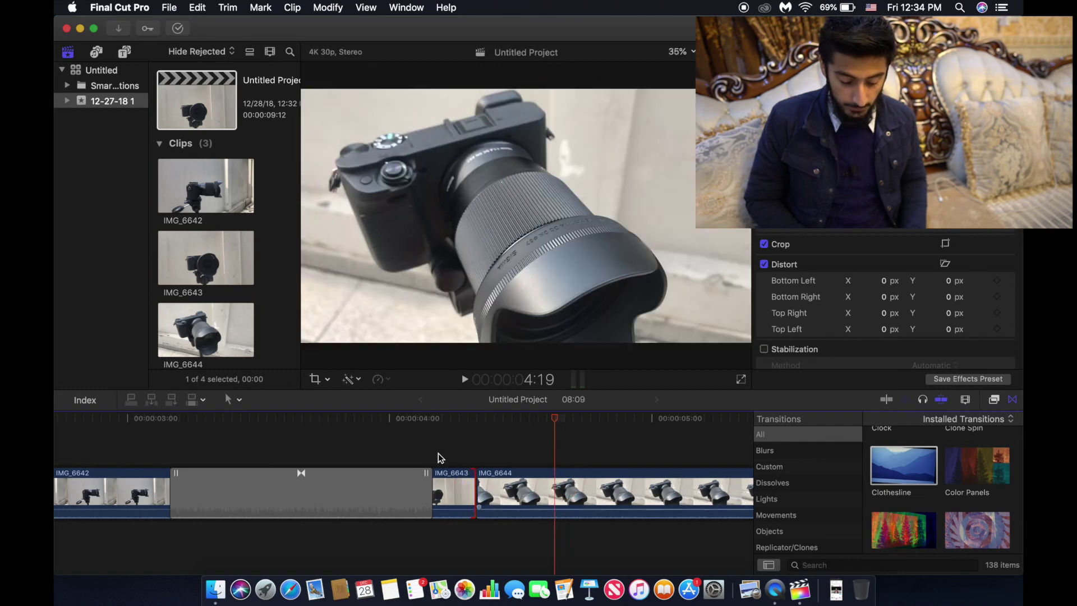
drag(427, 483, 359, 494)
- Play back the shortened Center transition from just before it begins
click(211, 443)
scroll(211, 443, left, 3)
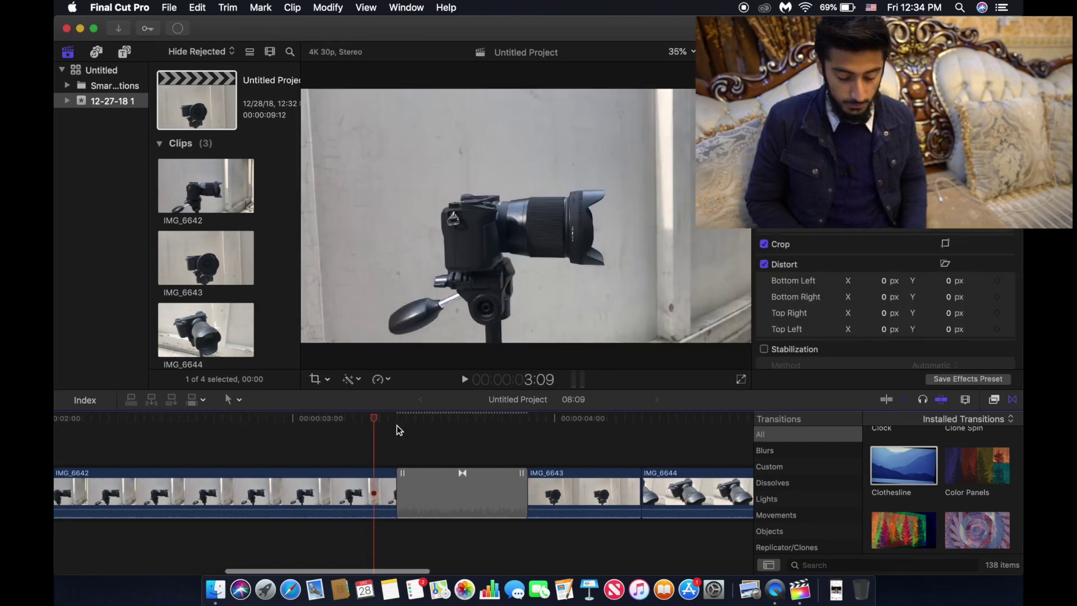
key(space)
key(space)
- Add the Clothesline transition to the cut between IMG_6643 and IMG_6644 again and preview it
drag(952, 482, 656, 503)
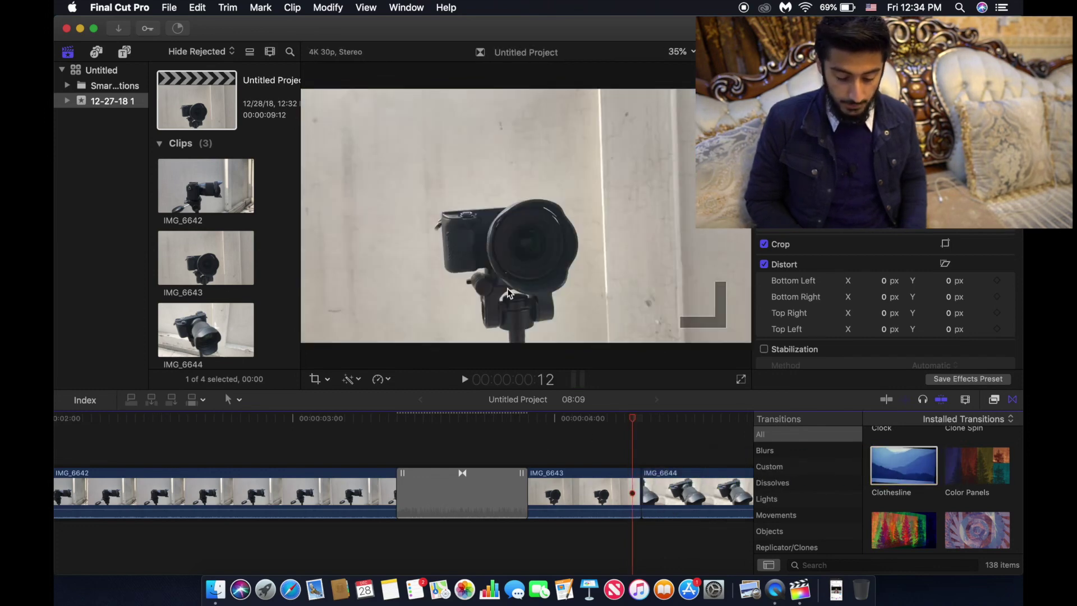
click(589, 231)
key(space)
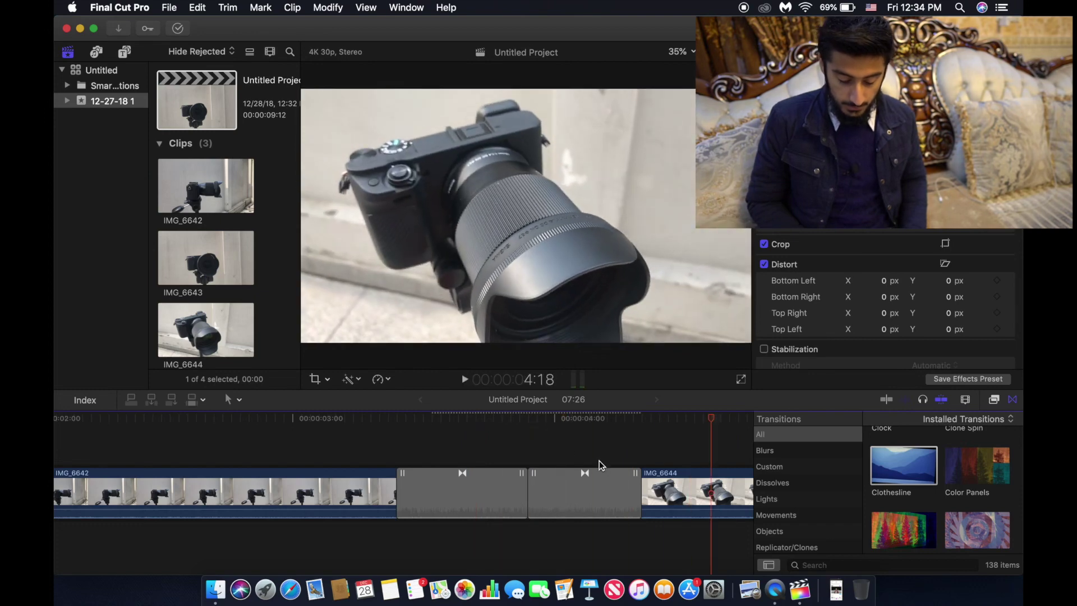
- Slow the IMG_6642 clip down to 50% speed
scroll(582, 475, left, 3)
key(super+minus)
scroll(582, 475, left, 2)
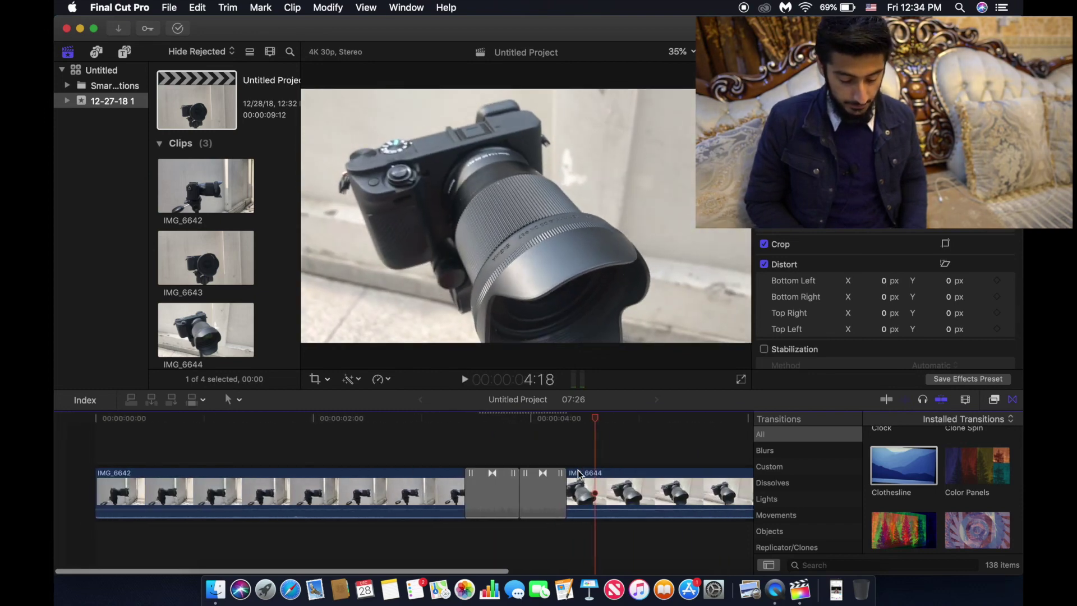
click(68, 448)
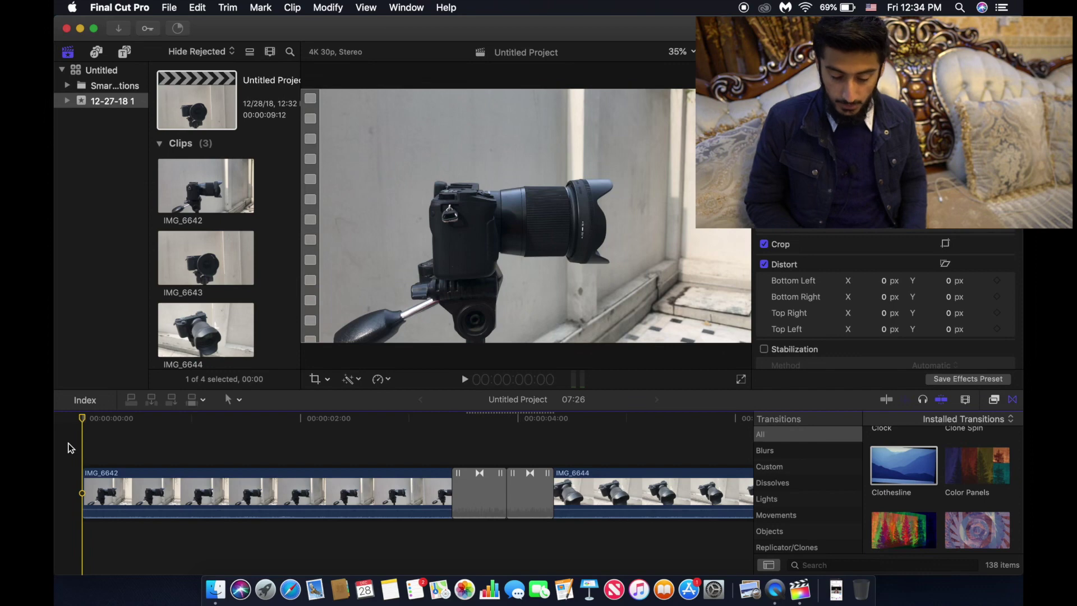
click(204, 492)
scroll(205, 492, right, 5)
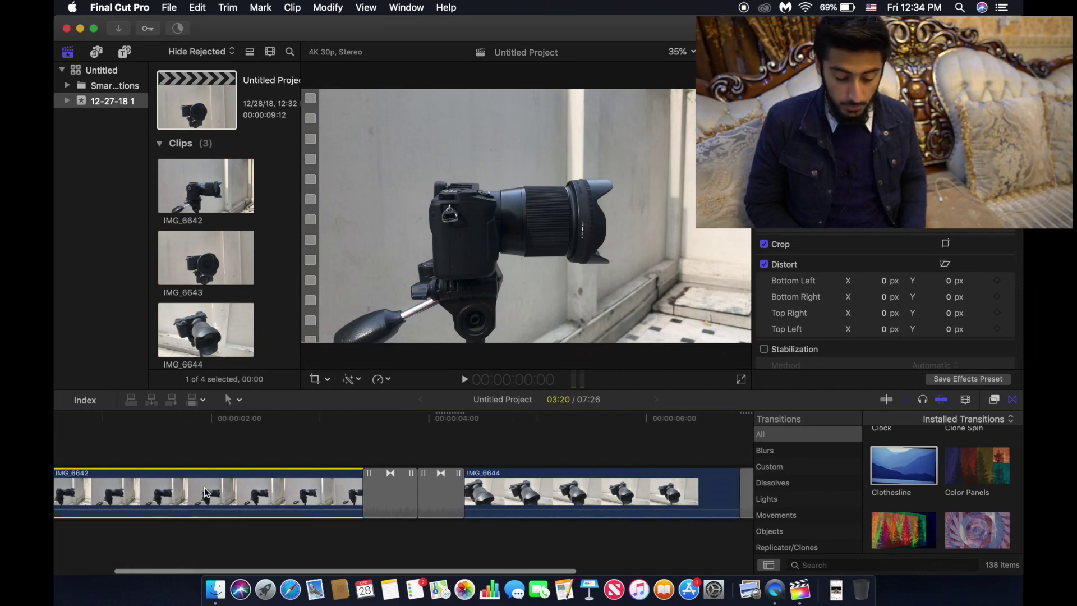
scroll(205, 492, left, 5)
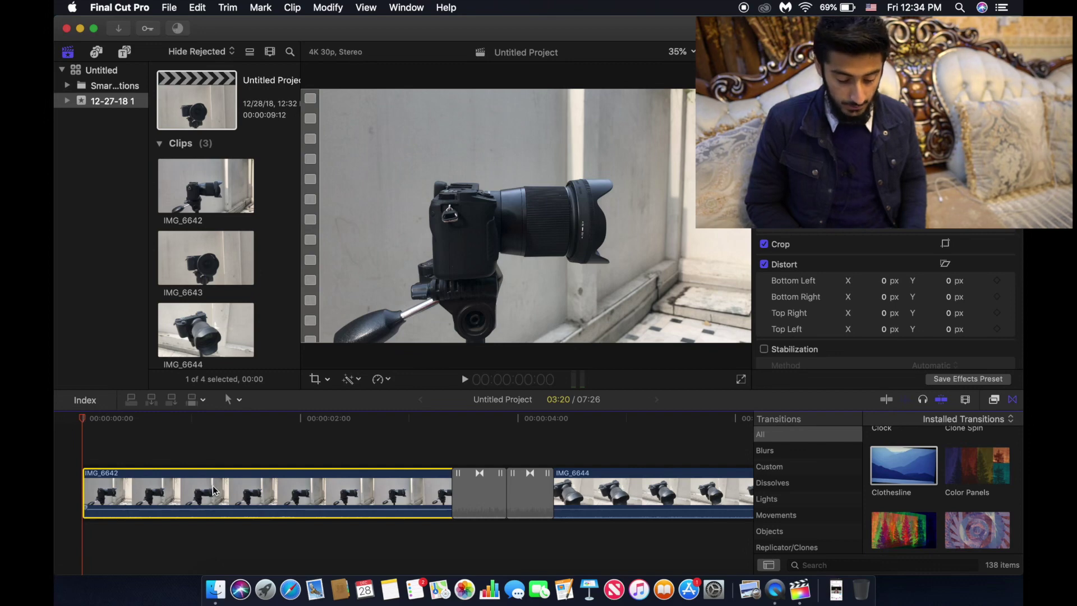
click(388, 380)
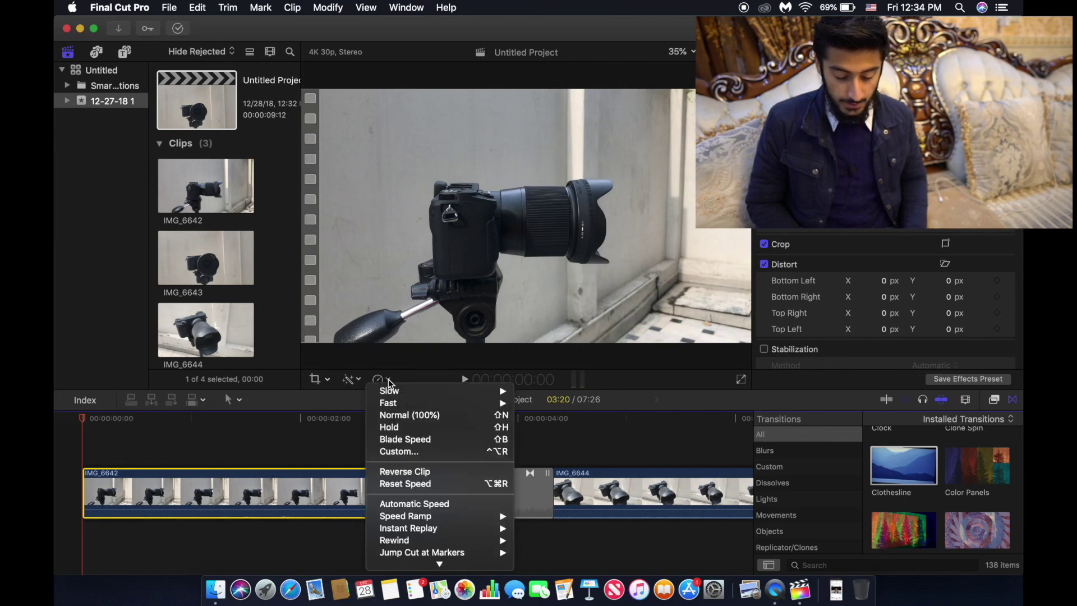
mouse_move(395, 389)
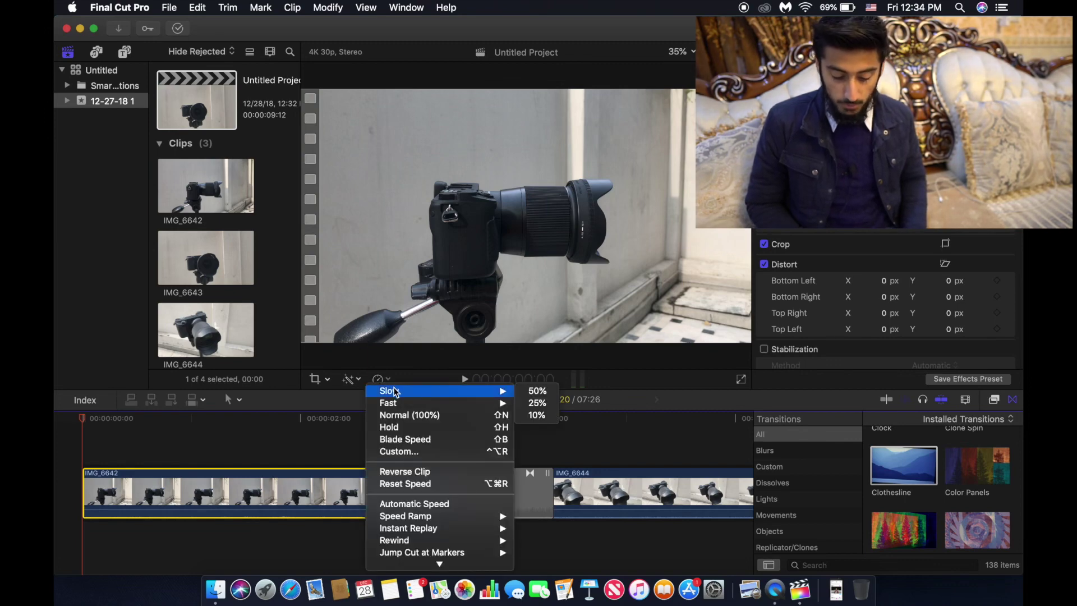
click(539, 390)
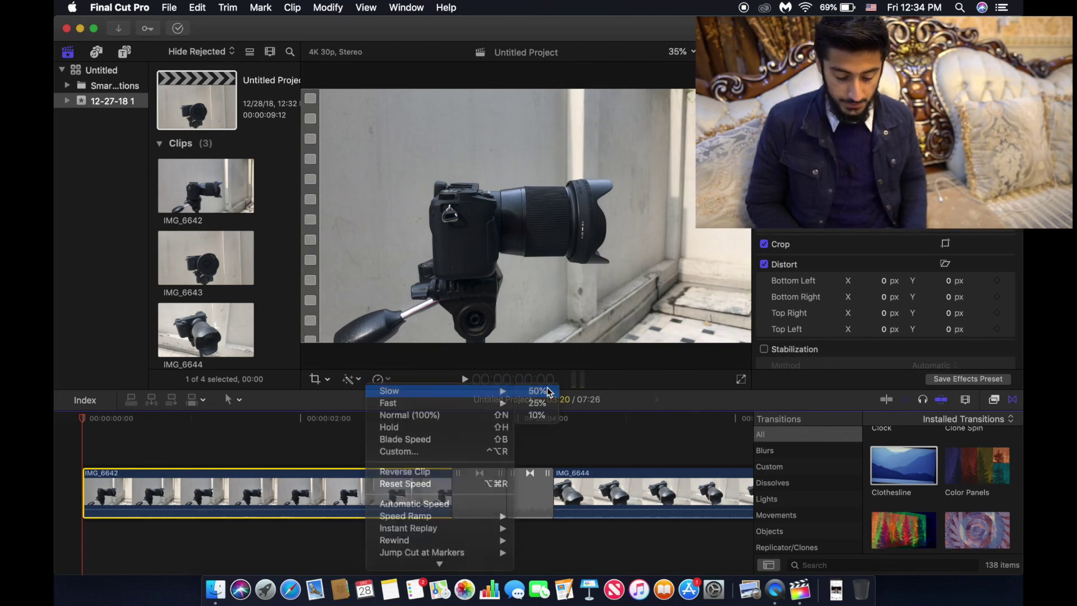
- Play back the slowed IMG_6642 clip from the start of the timeline
click(56, 478)
key(space)
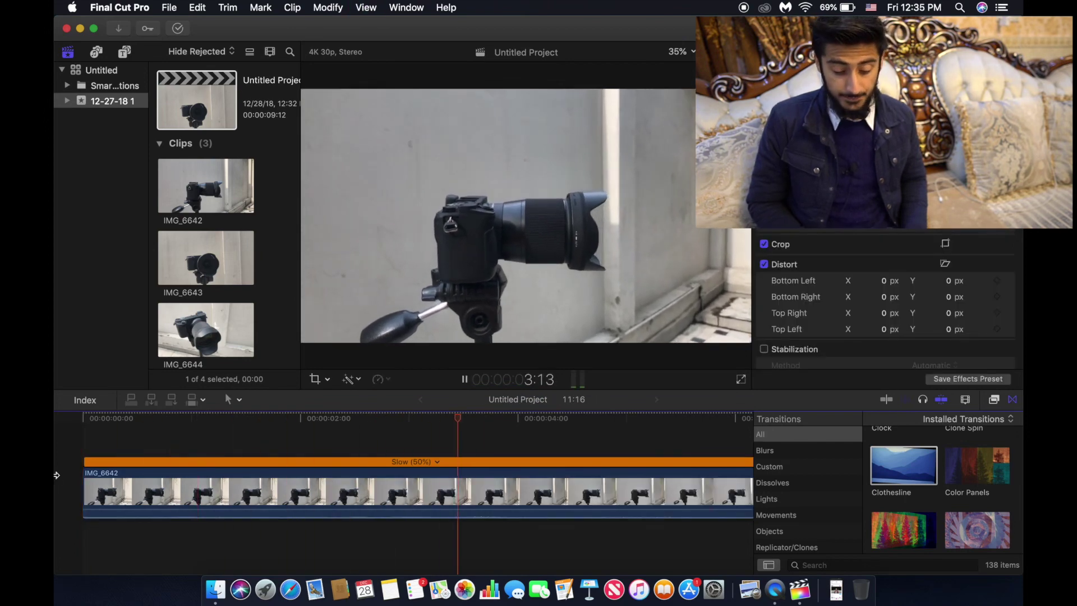
key(space)
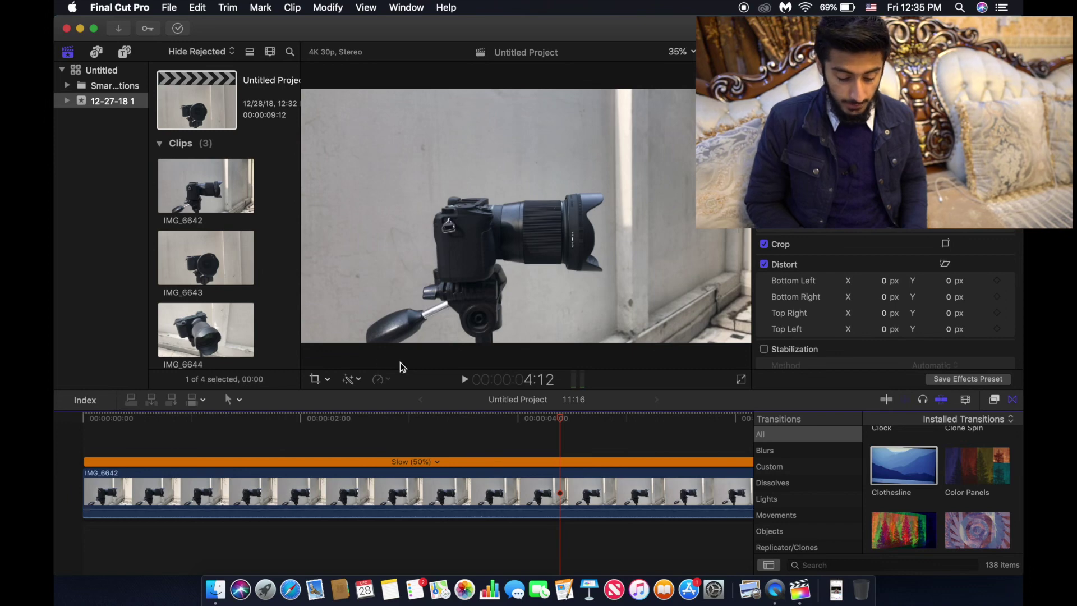
- Return the IMG_6642 clip to Normal (100%) speed
click(394, 462)
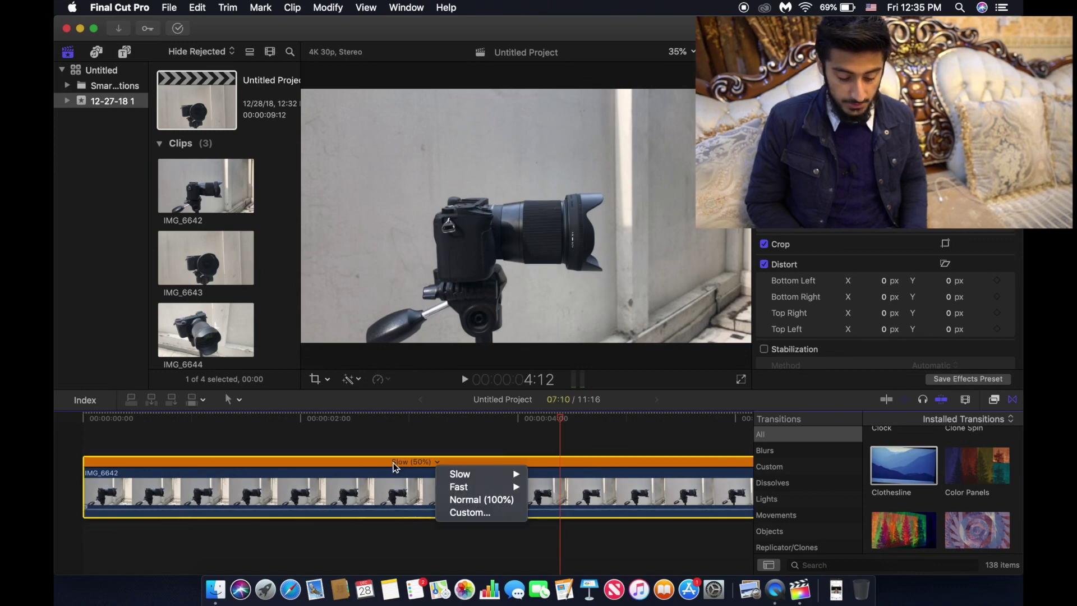
click(387, 383)
click(387, 382)
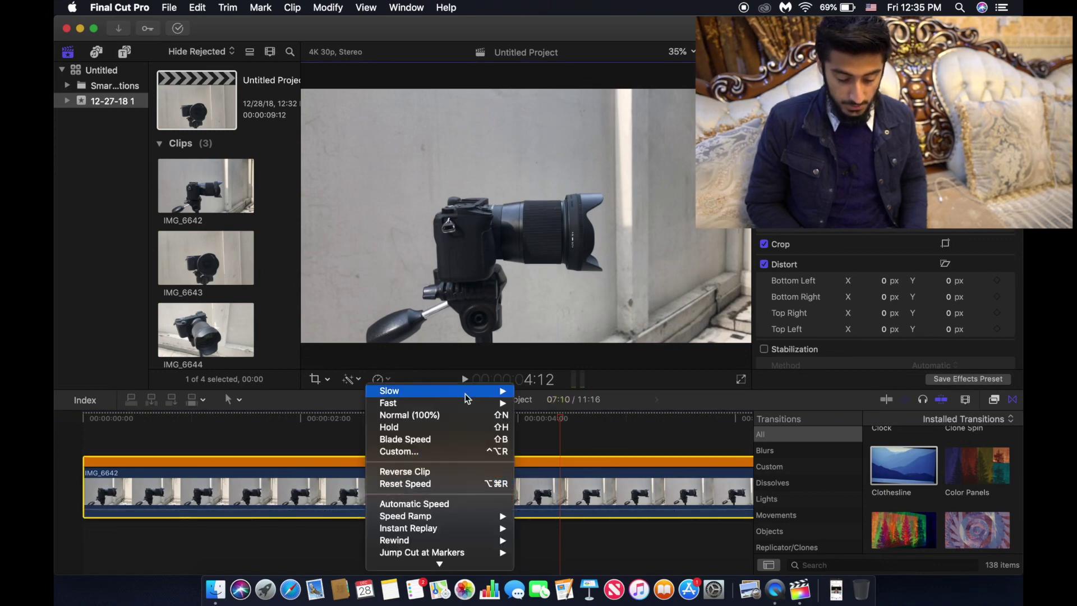
click(430, 417)
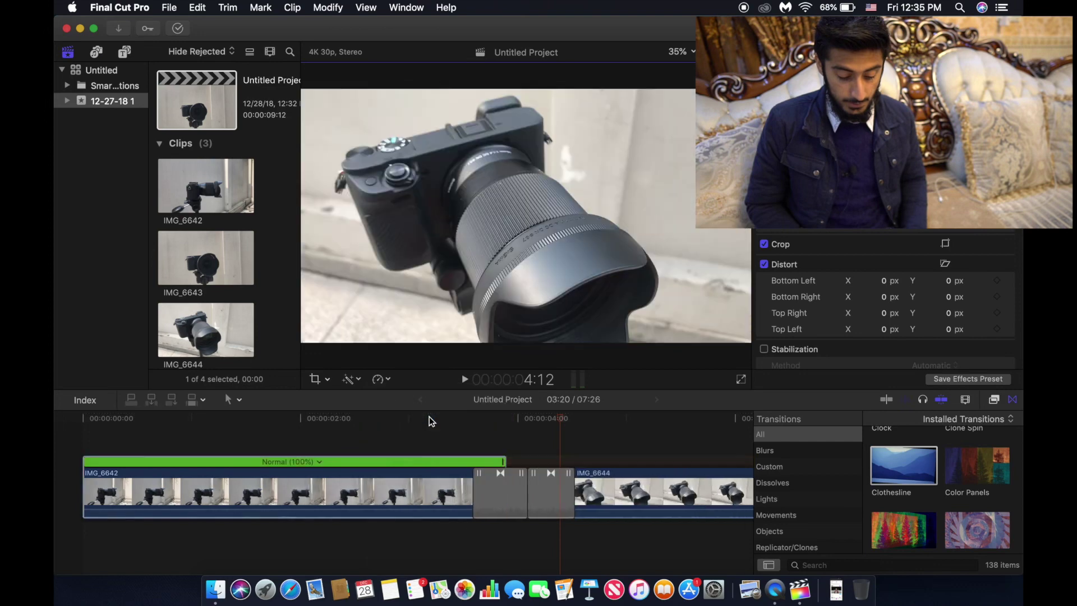
- Reverse the IMG_6642 clip and play it back from the start
click(350, 439)
click(352, 477)
click(380, 379)
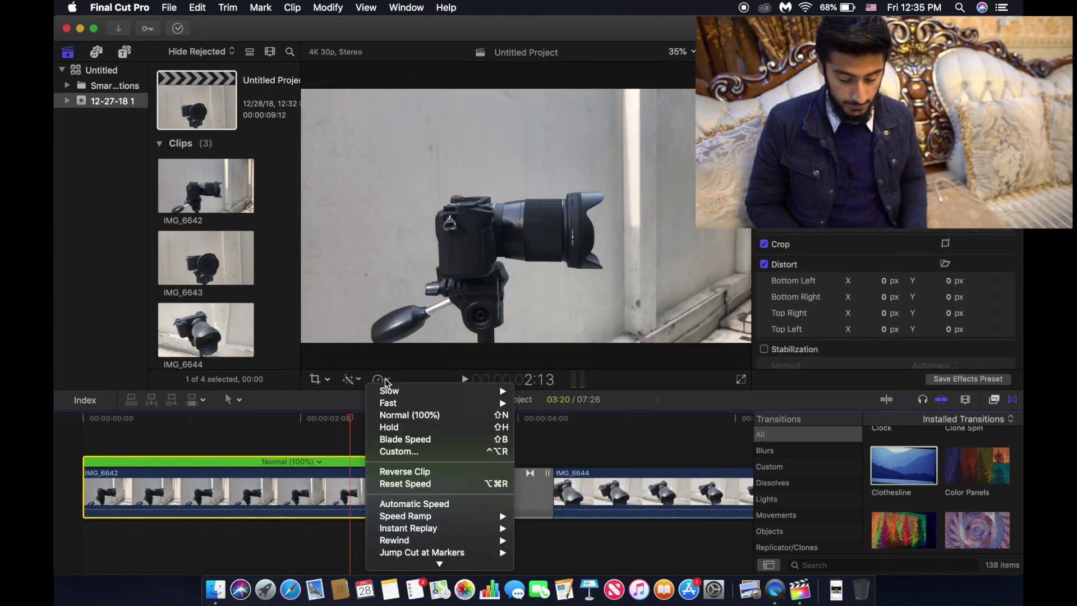
click(405, 474)
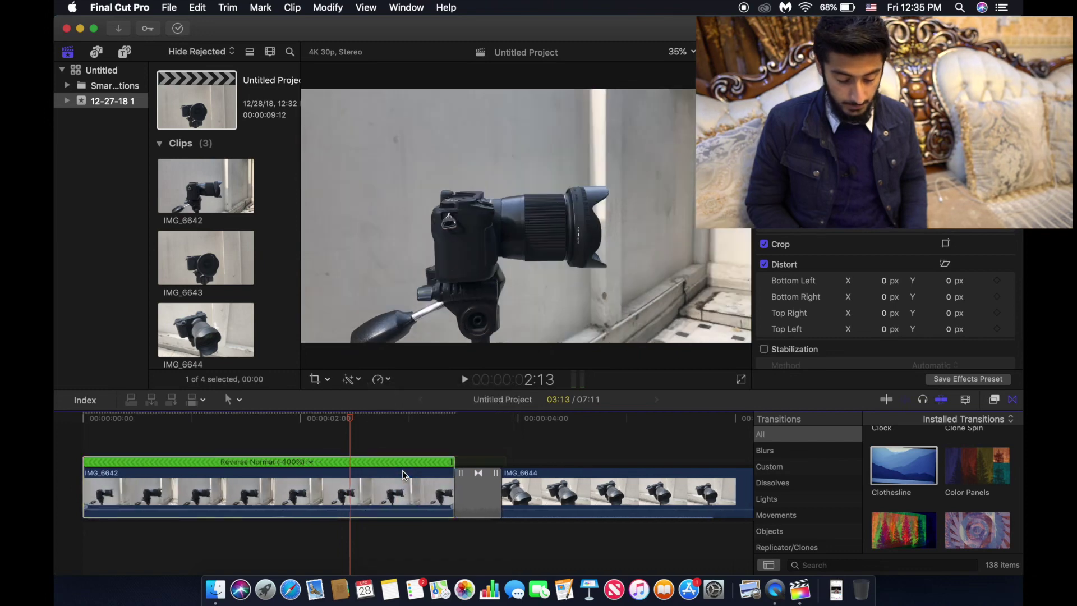
click(87, 441)
key(space)
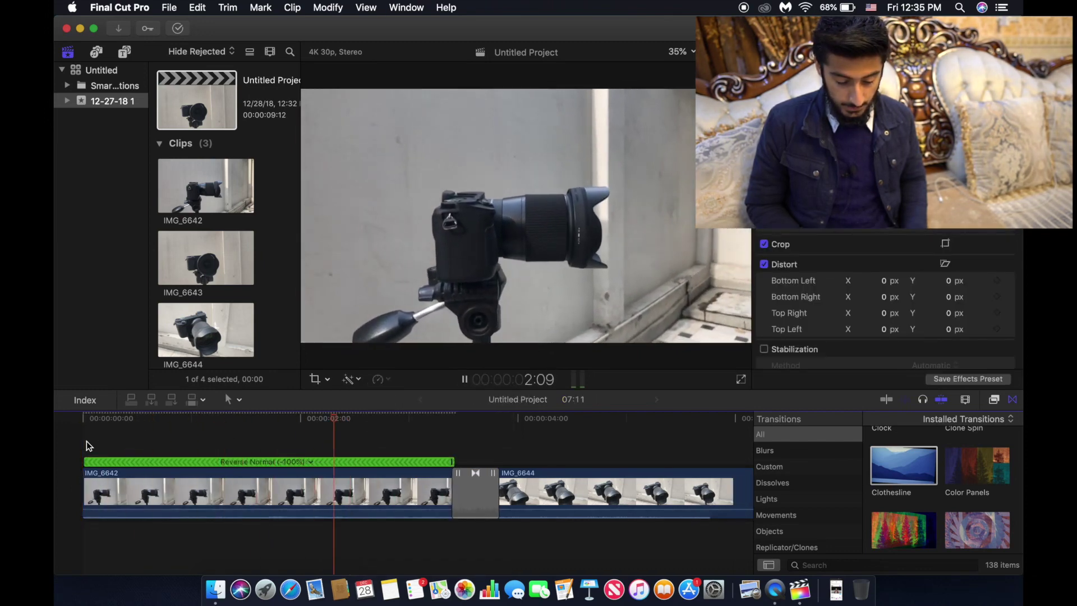
key(space)
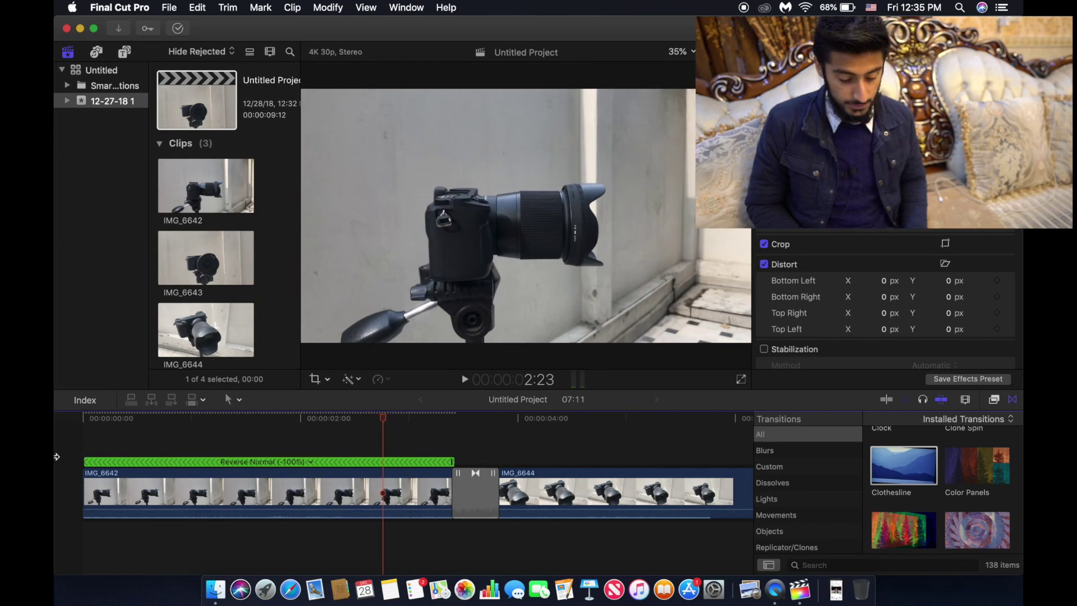
- Restore the reversed IMG_6642 clip to normal forward playback at 100% speed
click(85, 483)
click(381, 380)
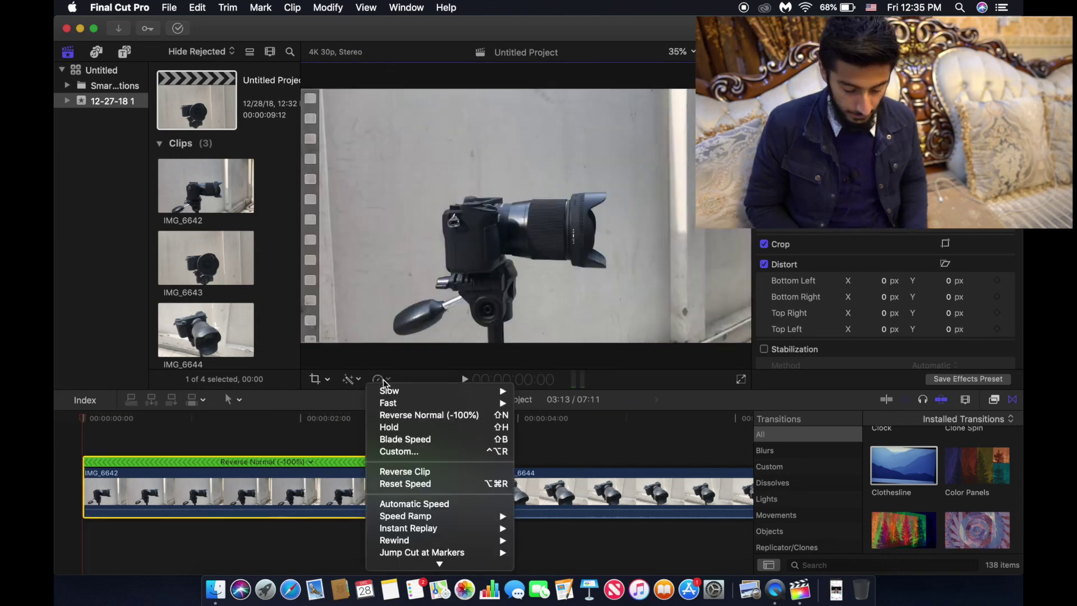
click(407, 422)
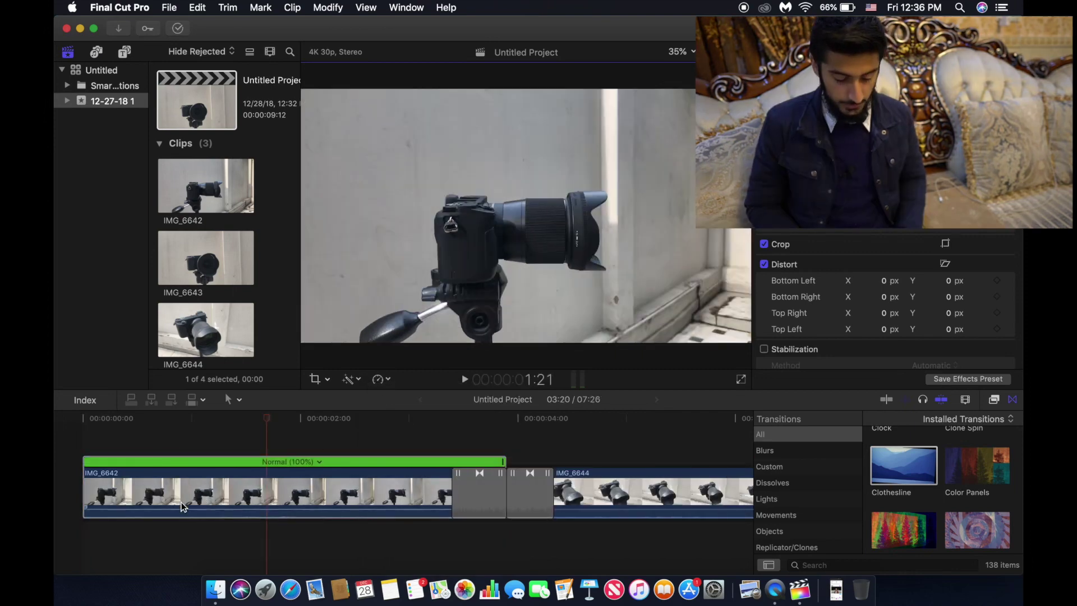
- Play back the timeline from partway through IMG_6642 into the transitions that follow it
click(233, 446)
key(space)
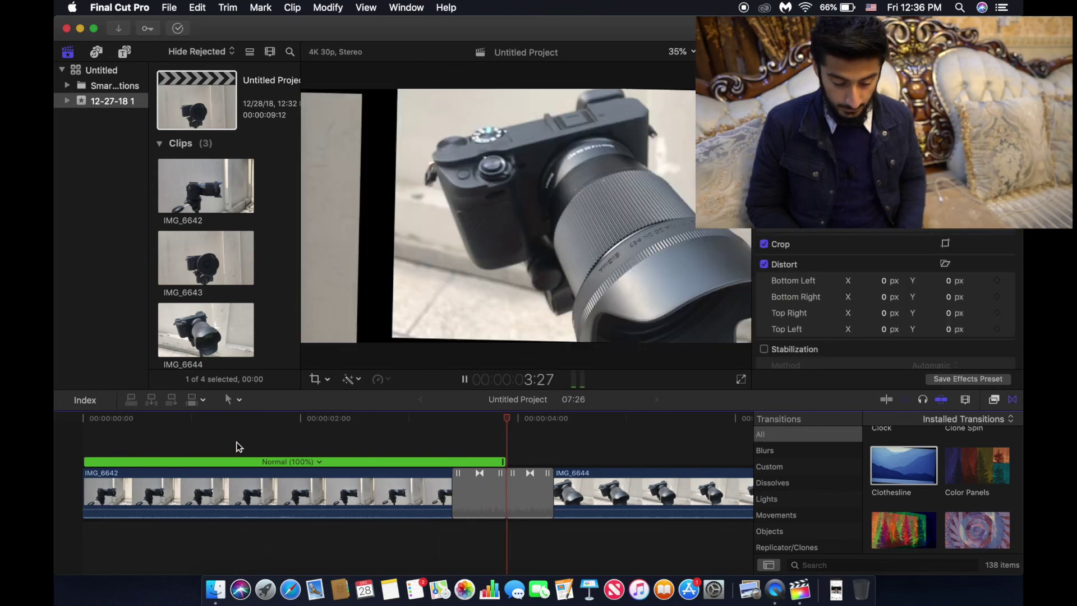
key(space)
- Split the IMG_6644 clip with the Blade command at 6:01
scroll(236, 443, left, 3)
click(255, 445)
scroll(255, 445, right, 4)
scroll(256, 446, right, 3)
click(512, 456)
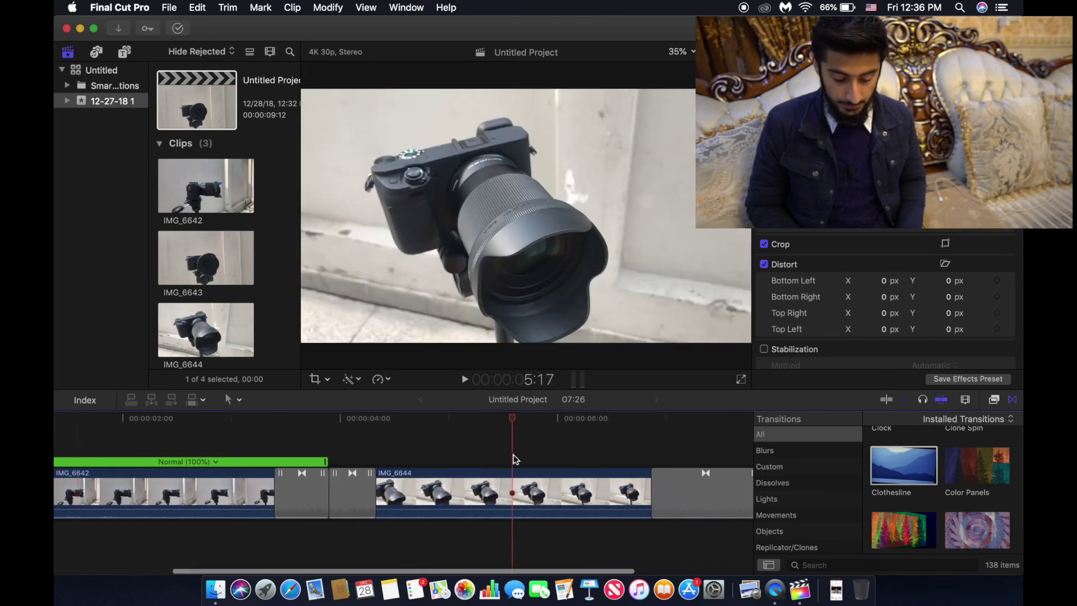
scroll(514, 459, right, 1)
click(496, 477)
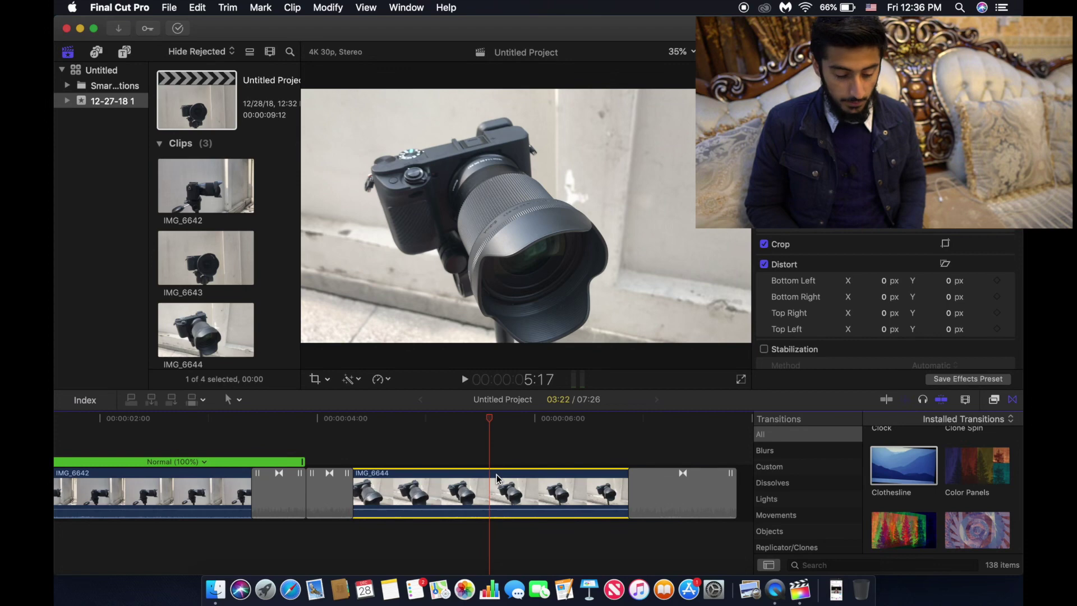
drag(504, 419, 539, 439)
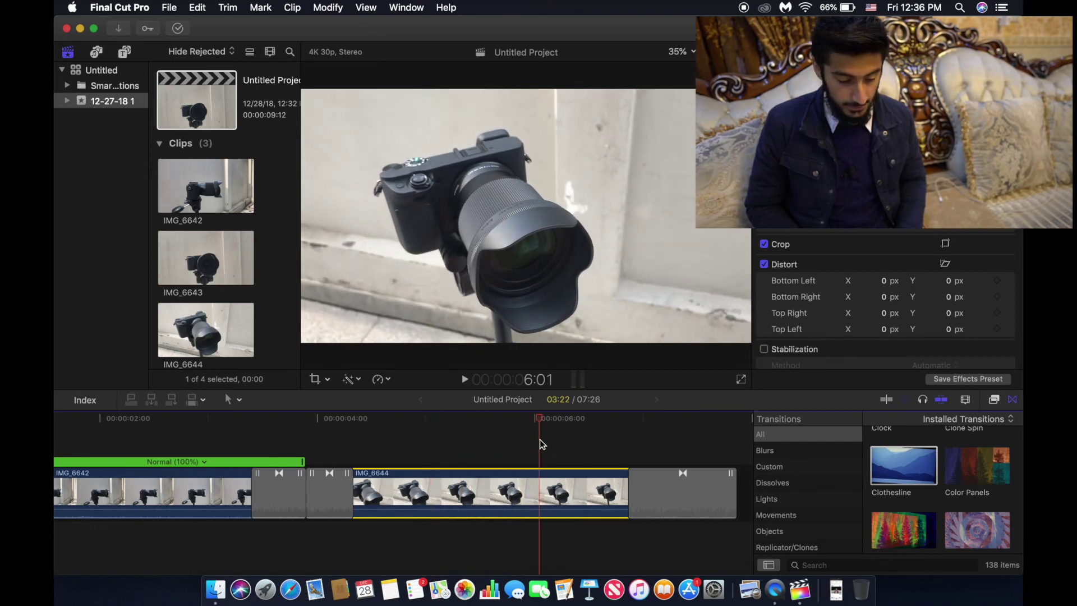
click(198, 7)
mouse_move(226, 7)
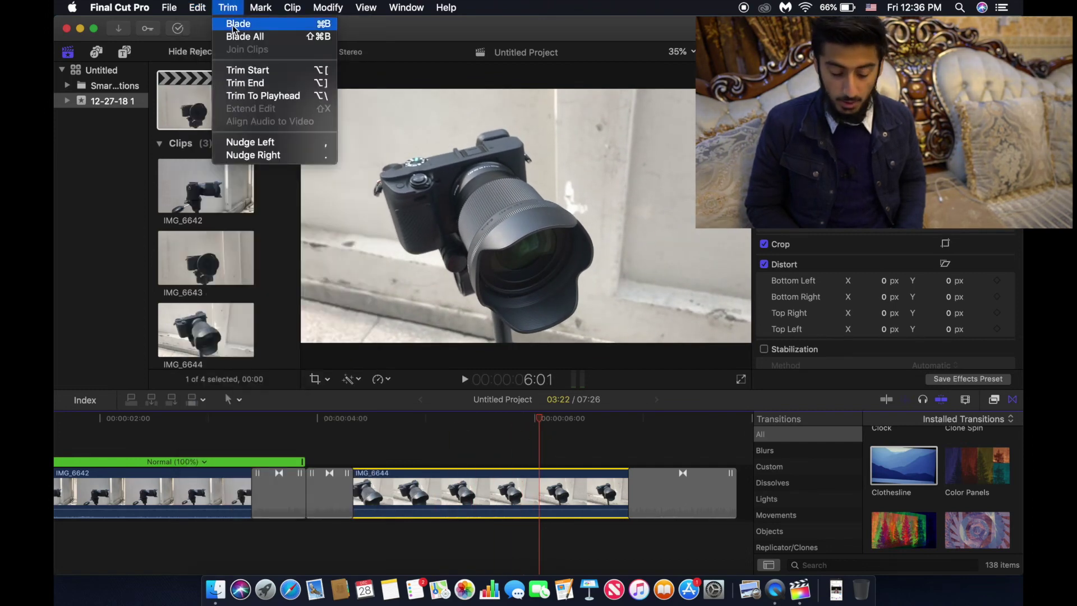
click(234, 23)
- Delete the IMG_6644 segment after the cut and undo the deletion
click(568, 489)
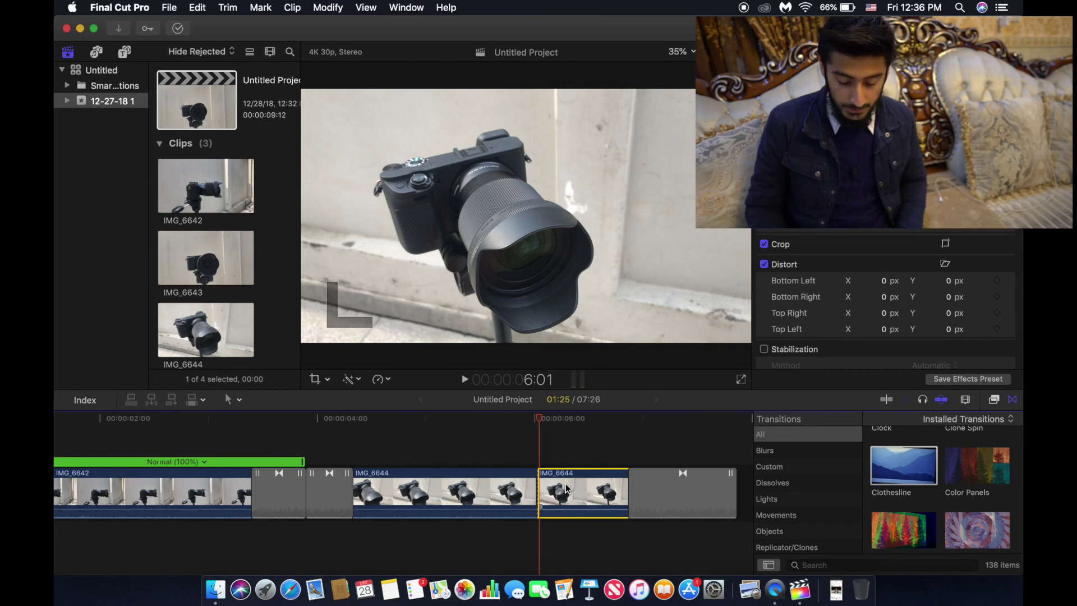
key(Delete)
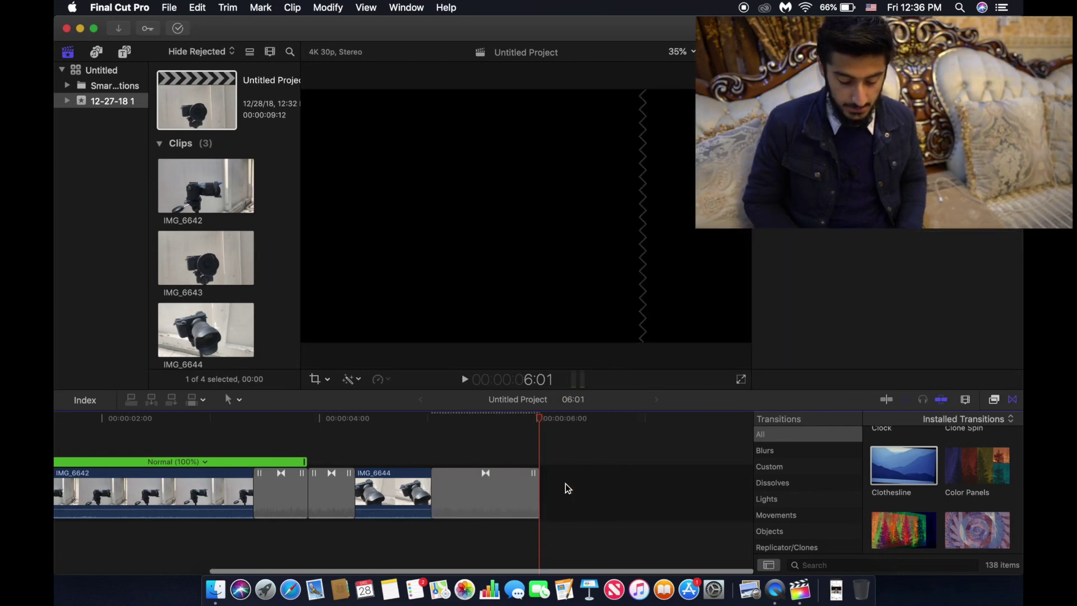
click(387, 431)
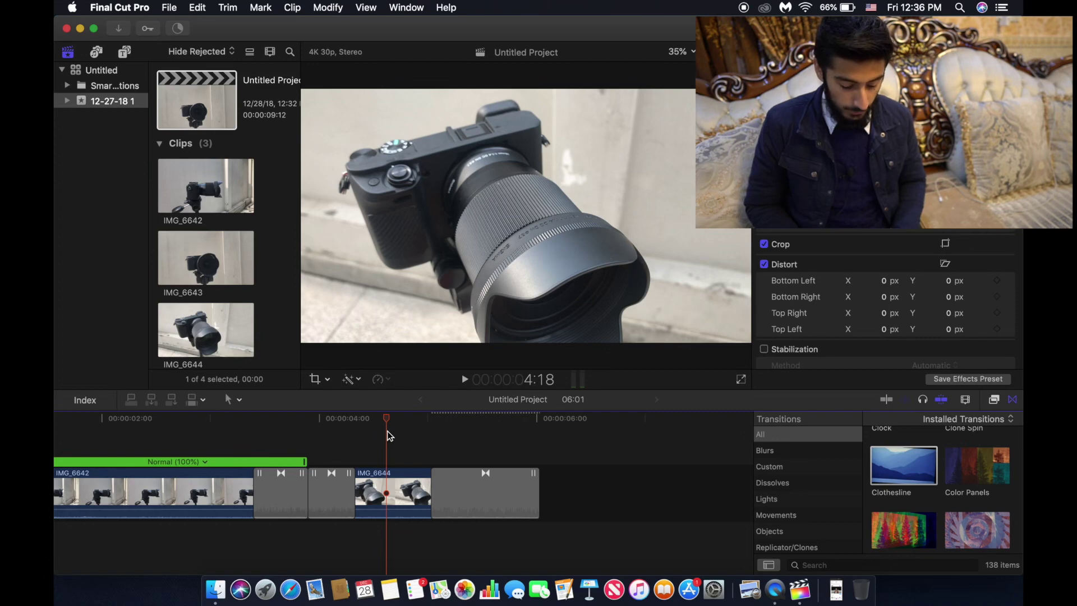
key(super+z)
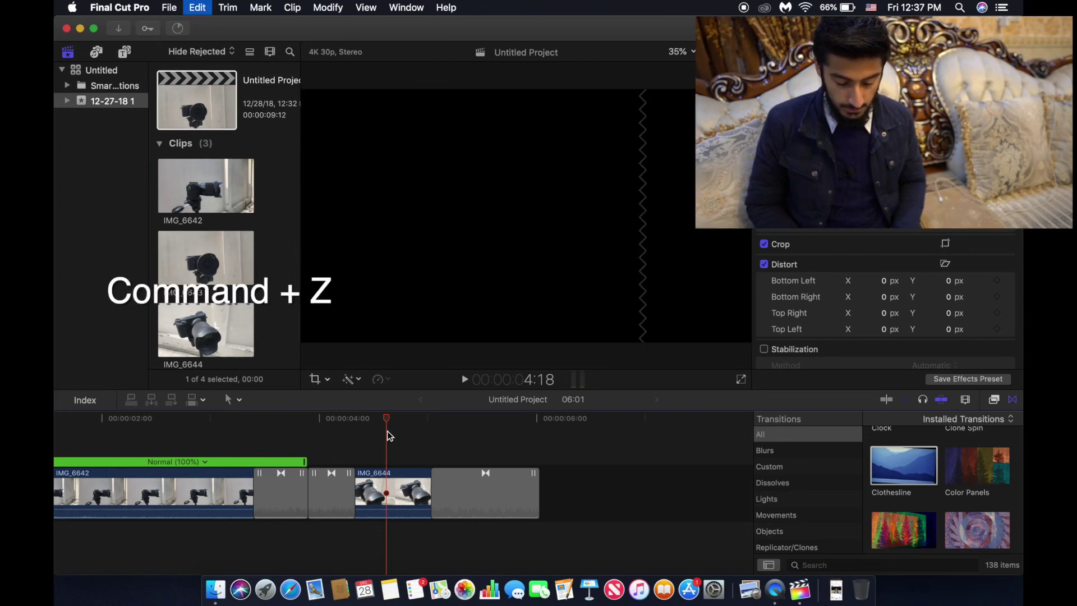
scroll(534, 448, left, 5)
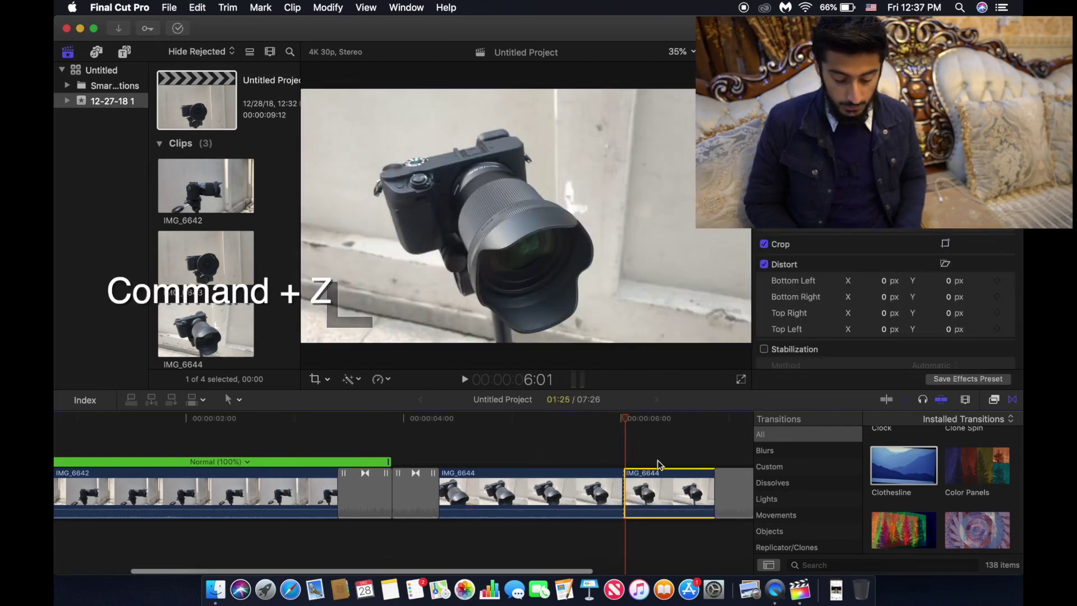
- Move the IMG_6644 segment after the cut to the start of the timeline and play back the new opening
scroll(673, 481, left, 4)
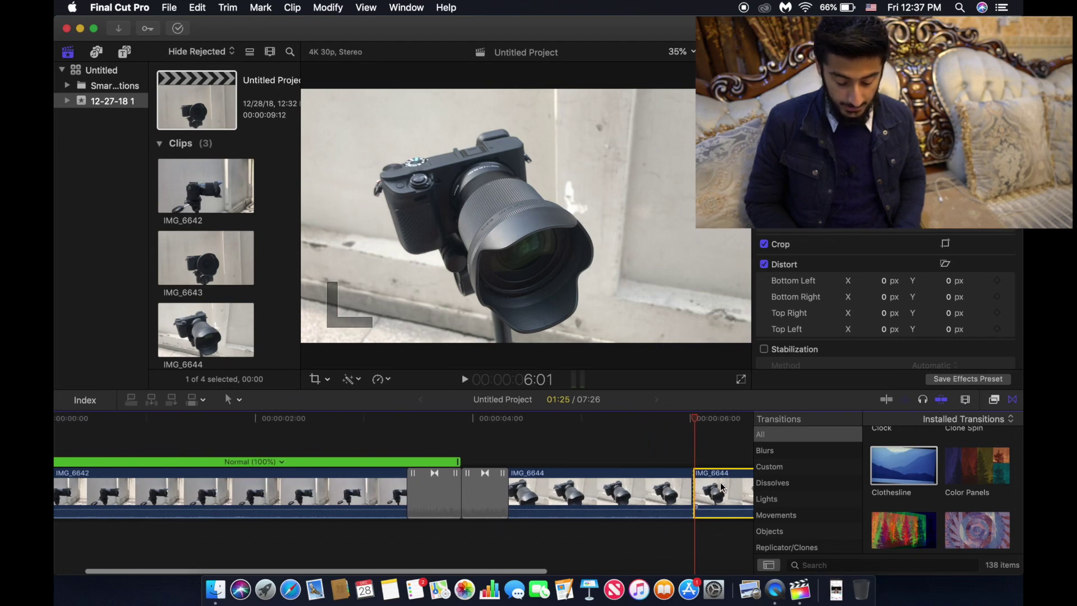
drag(737, 489, 159, 495)
click(66, 463)
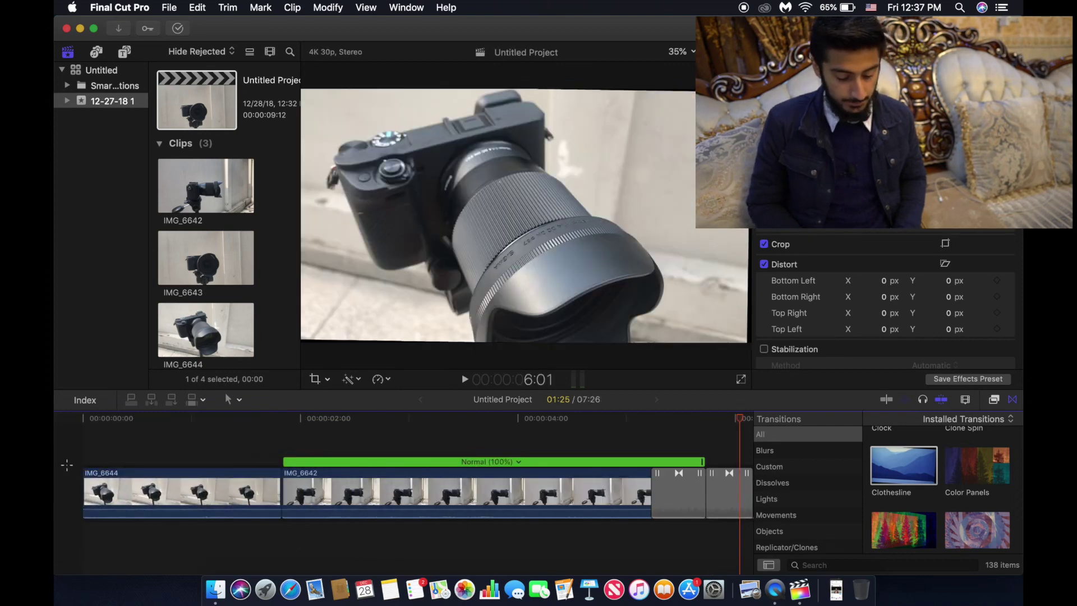
key(space)
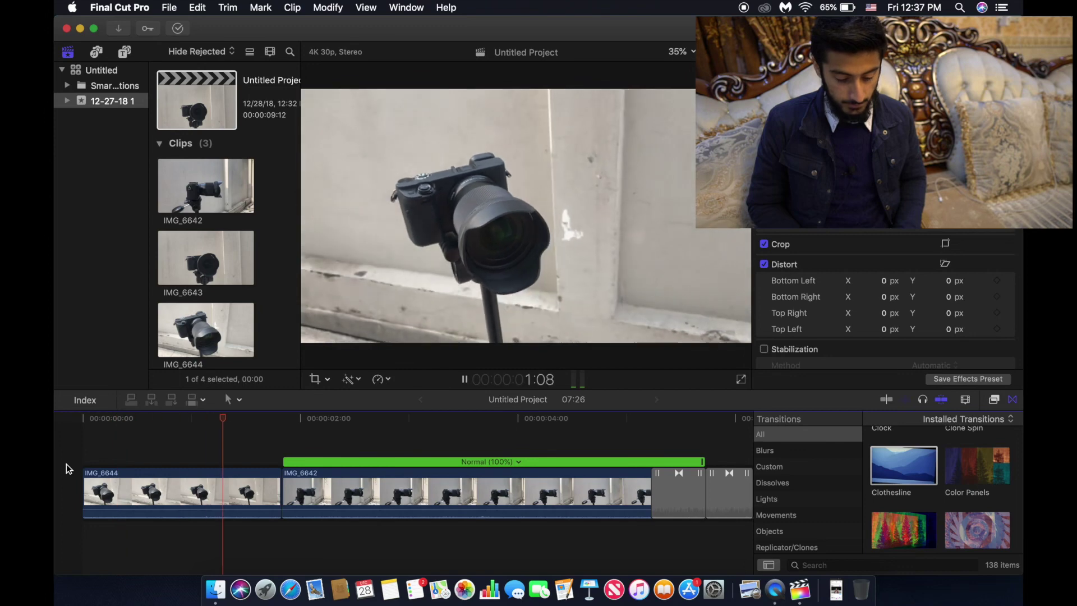
key(space)
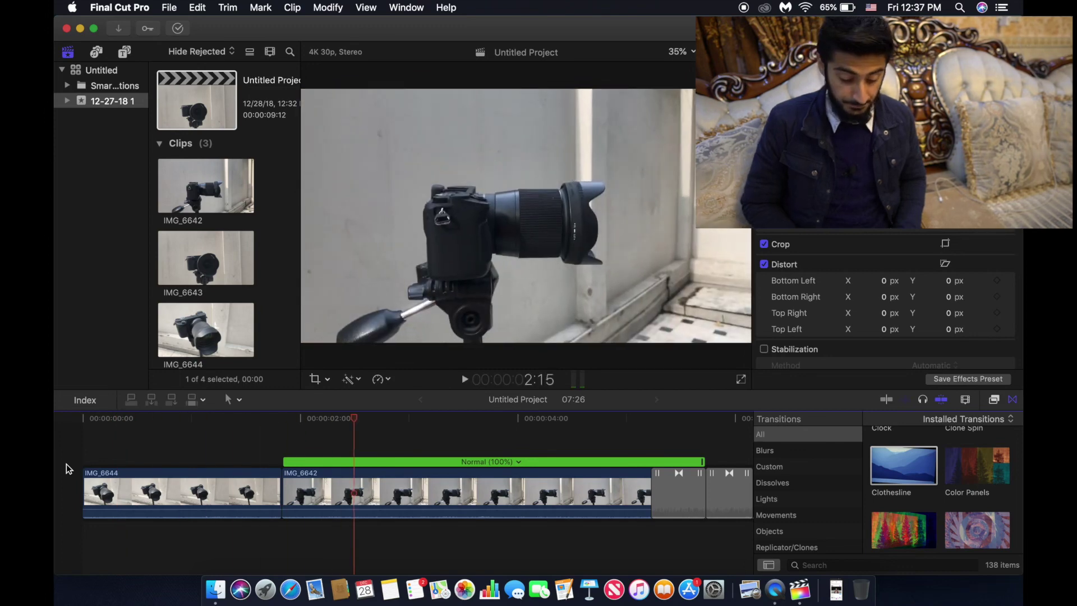
- Scrub from the opening IMG_6644 segment into IMG_6642 and review the clip order across the whole timeline
scroll(294, 449, right, 2)
scroll(294, 450, left, 3)
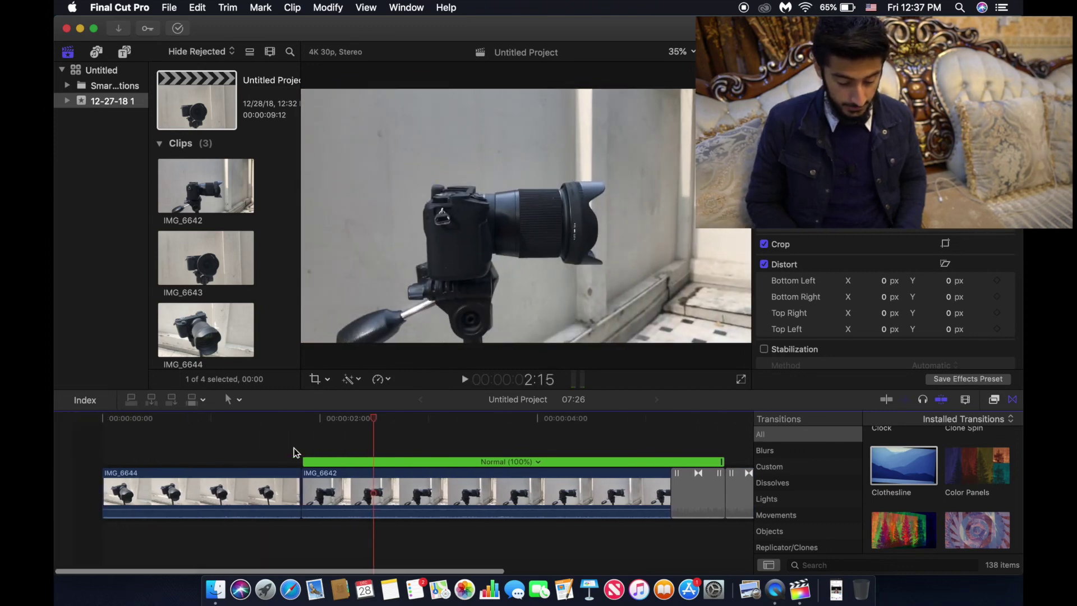
click(94, 444)
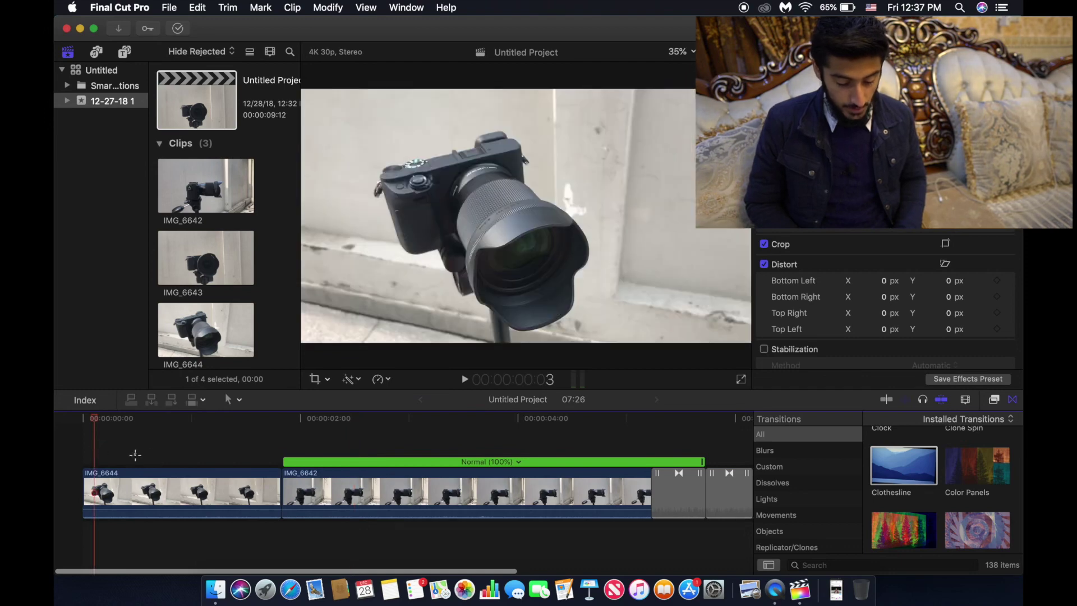
click(135, 422)
drag(135, 422, 495, 434)
scroll(495, 435, right, 2)
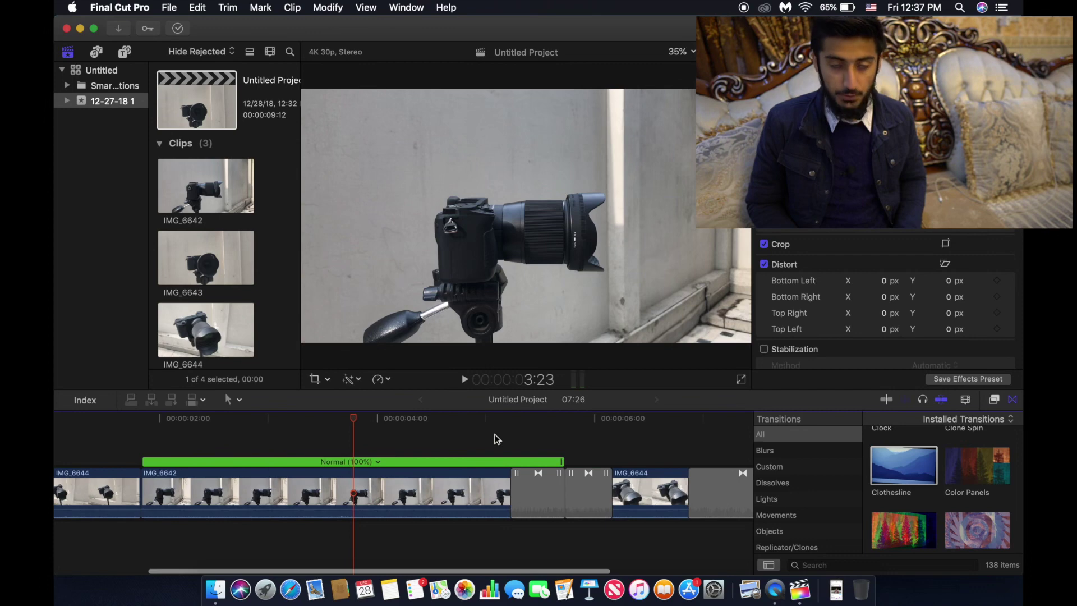
scroll(495, 434, left, 3)
scroll(494, 436, left, 4)
scroll(495, 436, right, 1)
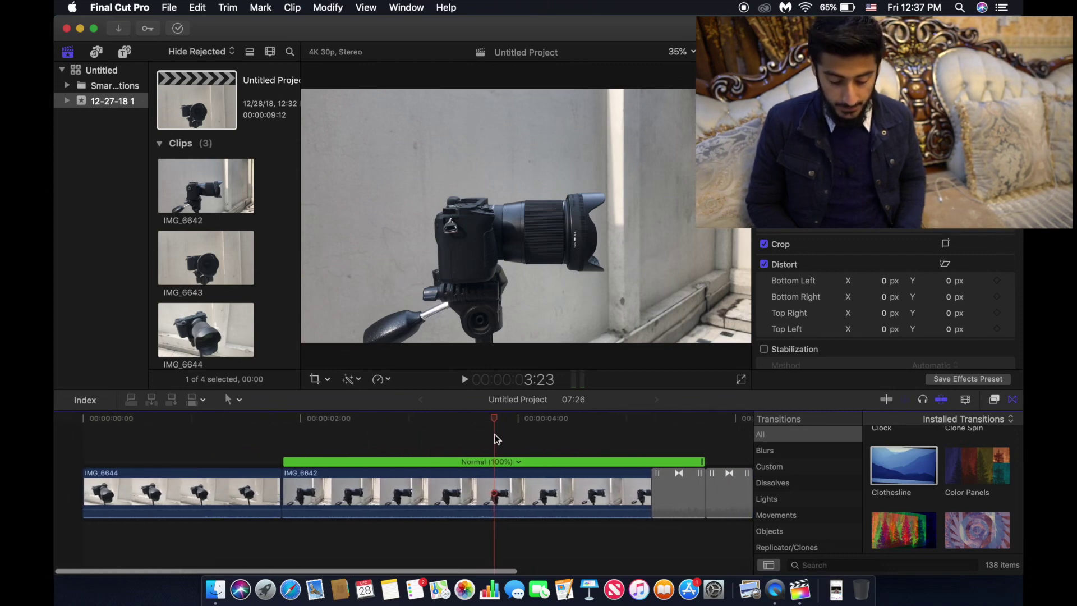
scroll(572, 438, right, 3)
scroll(572, 436, right, 4)
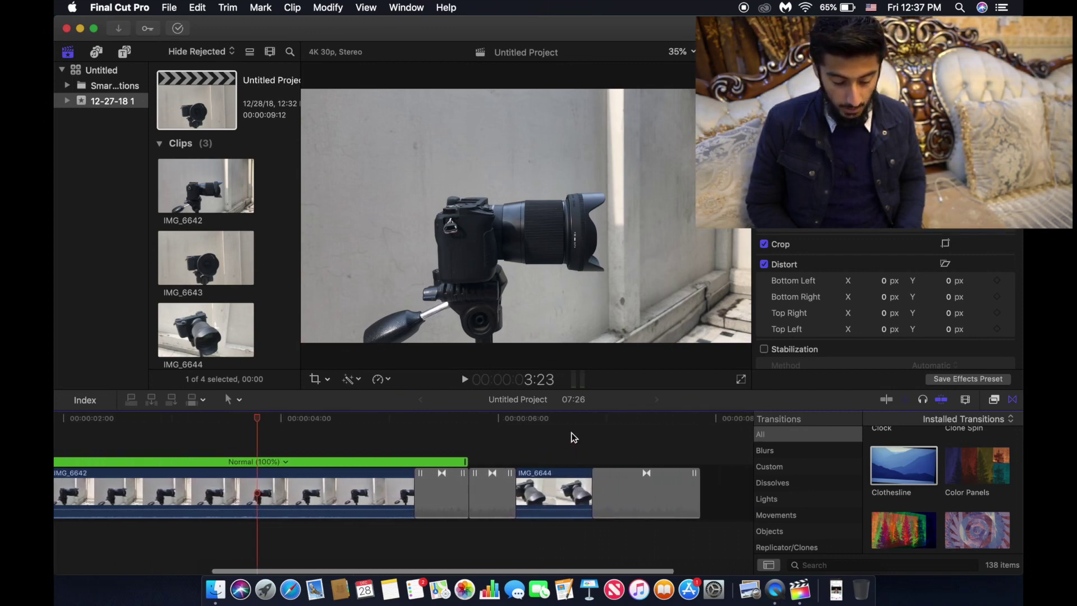
scroll(572, 436, left, 6)
key(Home)
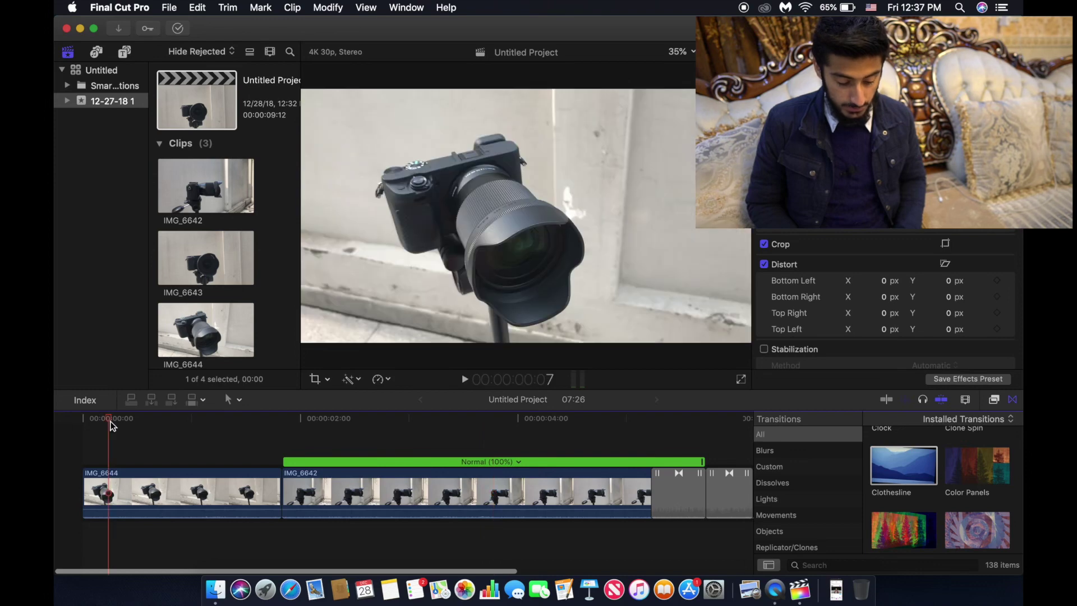
- Place the Basic 3D title above the opening IMG_6644 clip at the start of the timeline
click(177, 493)
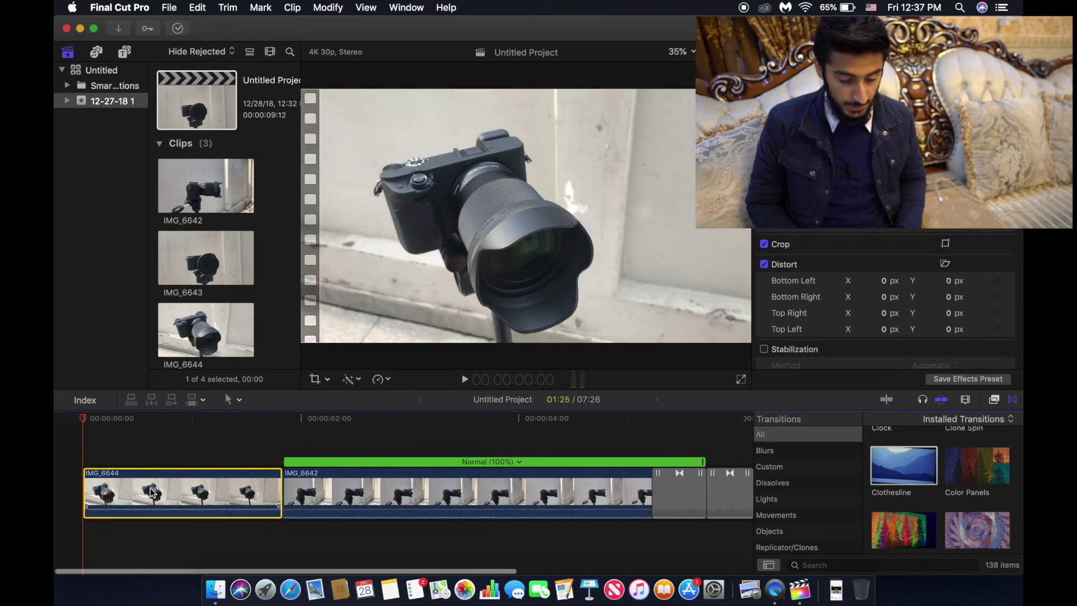
click(124, 52)
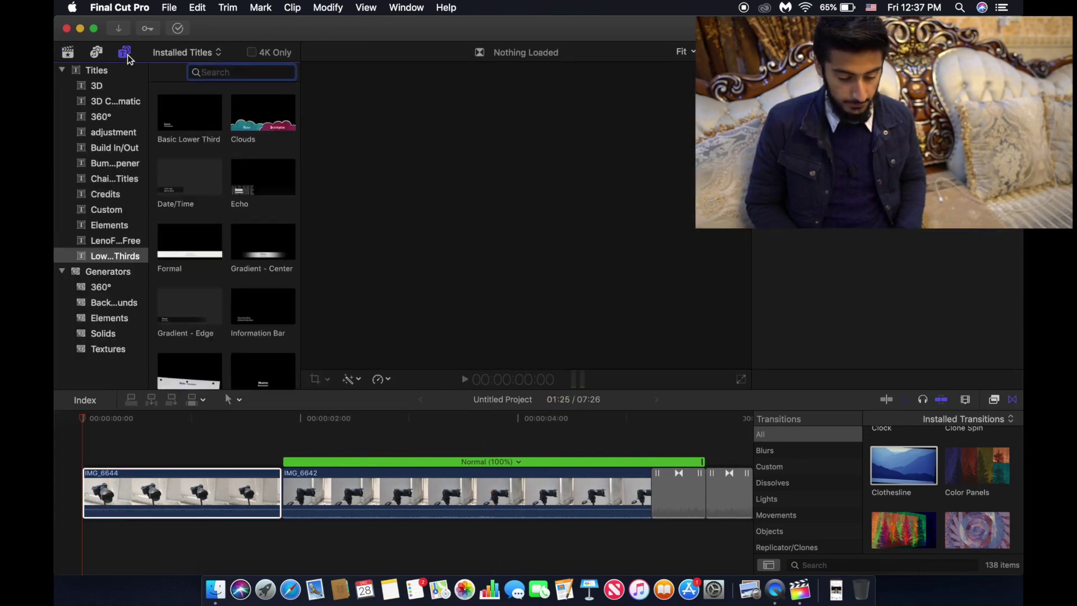
click(99, 87)
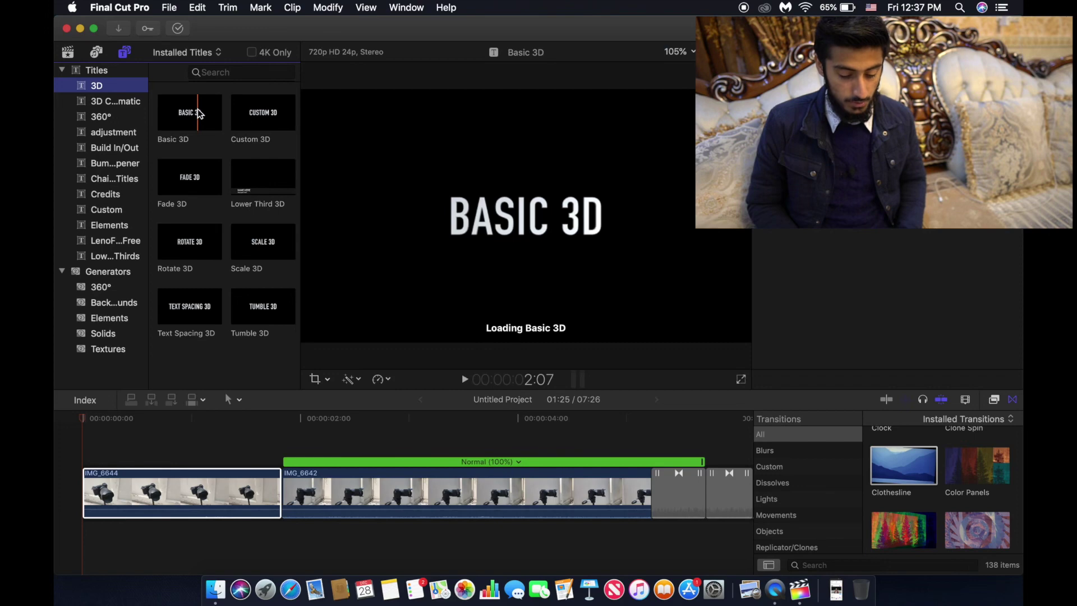
drag(191, 112, 106, 443)
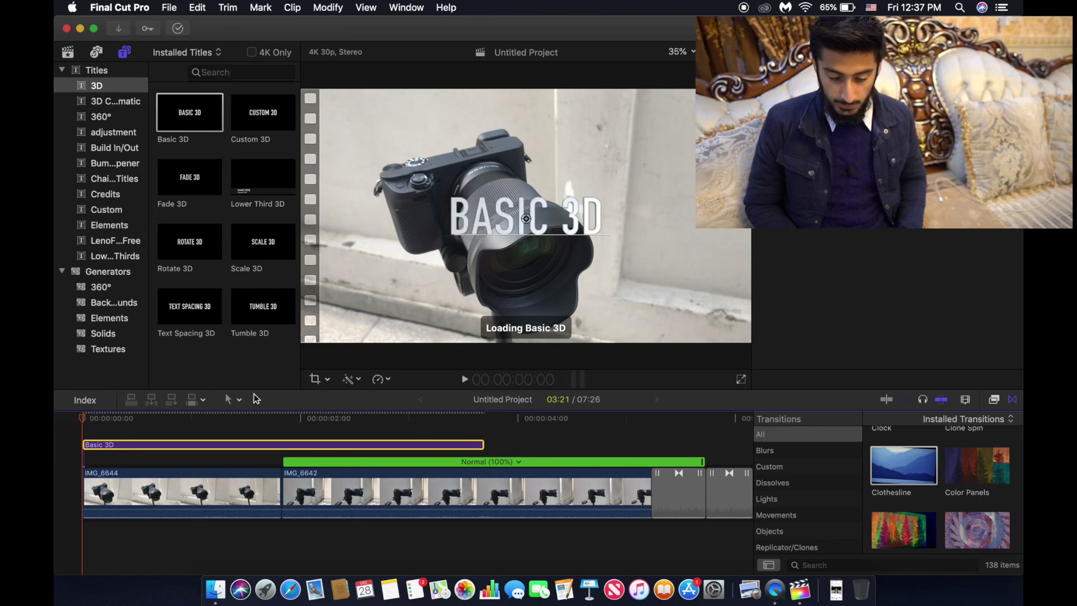
- Change the Basic 3D title's text to "Hello" and play it back from the start
double_click(105, 444)
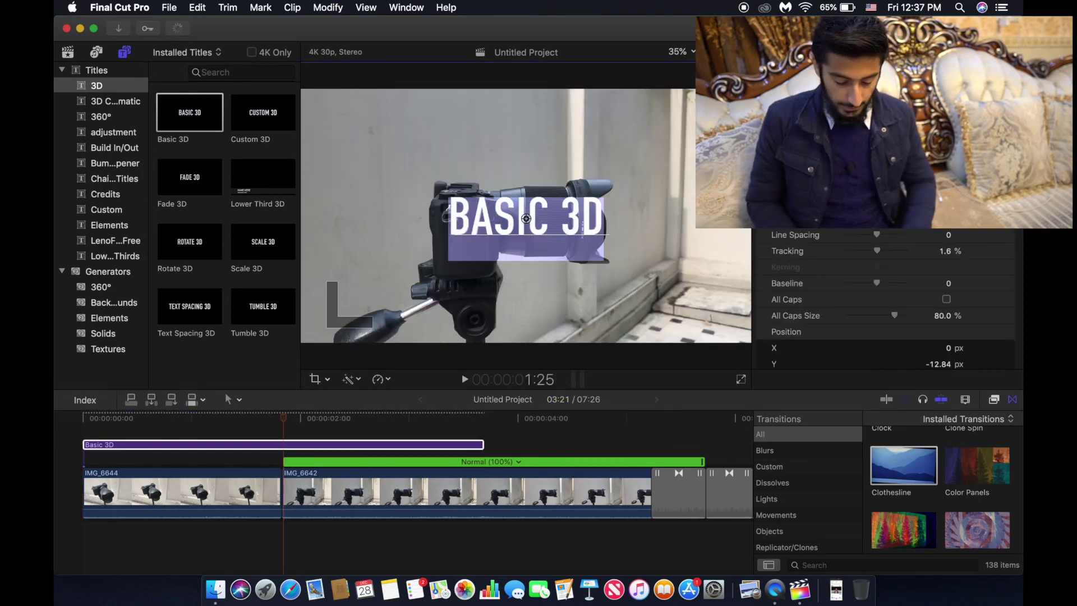
text(Hello)
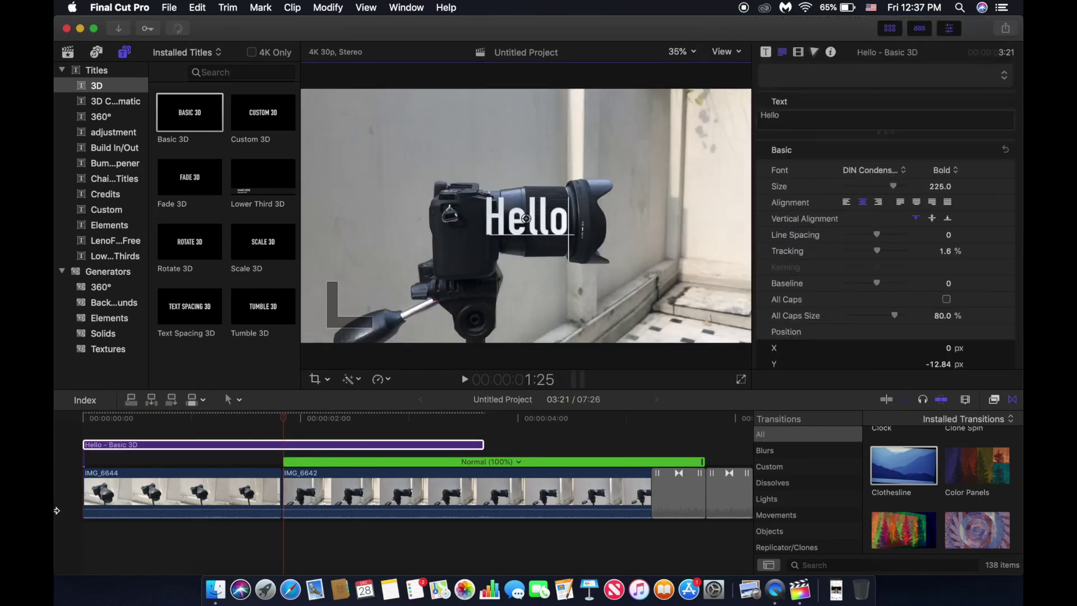
click(56, 461)
key(space)
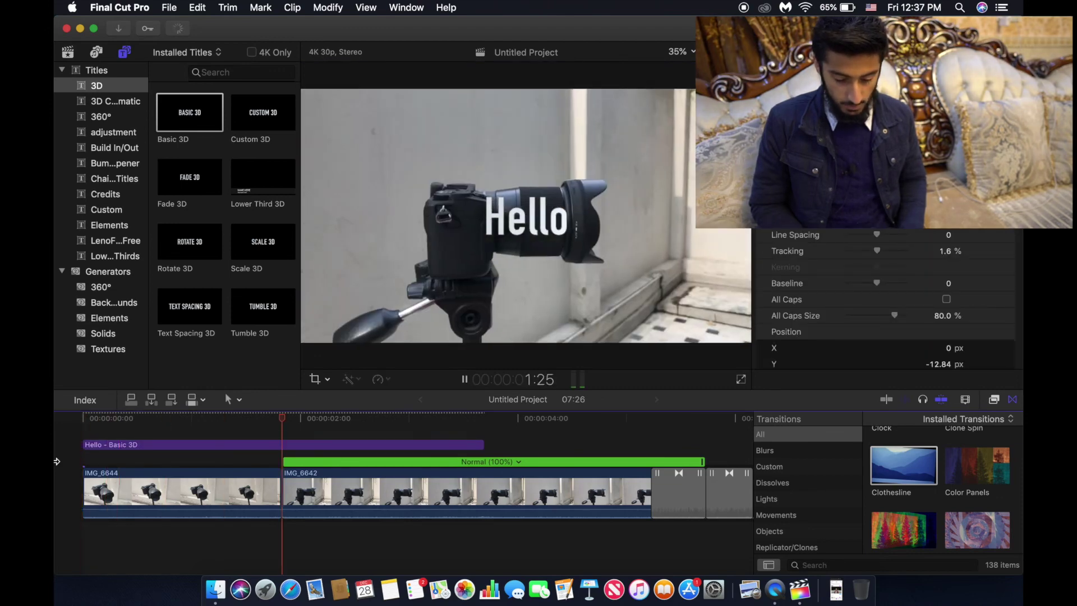
- Shorten the Hello title to end with the first IMG_6644 clip and play back the opening
drag(482, 446, 277, 447)
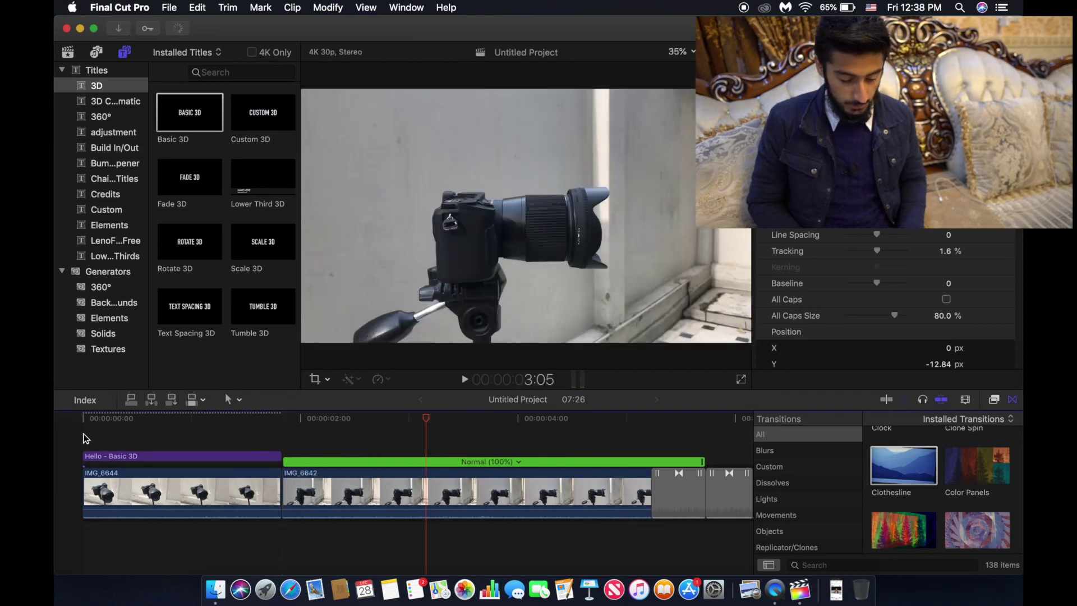
click(85, 438)
key(space)
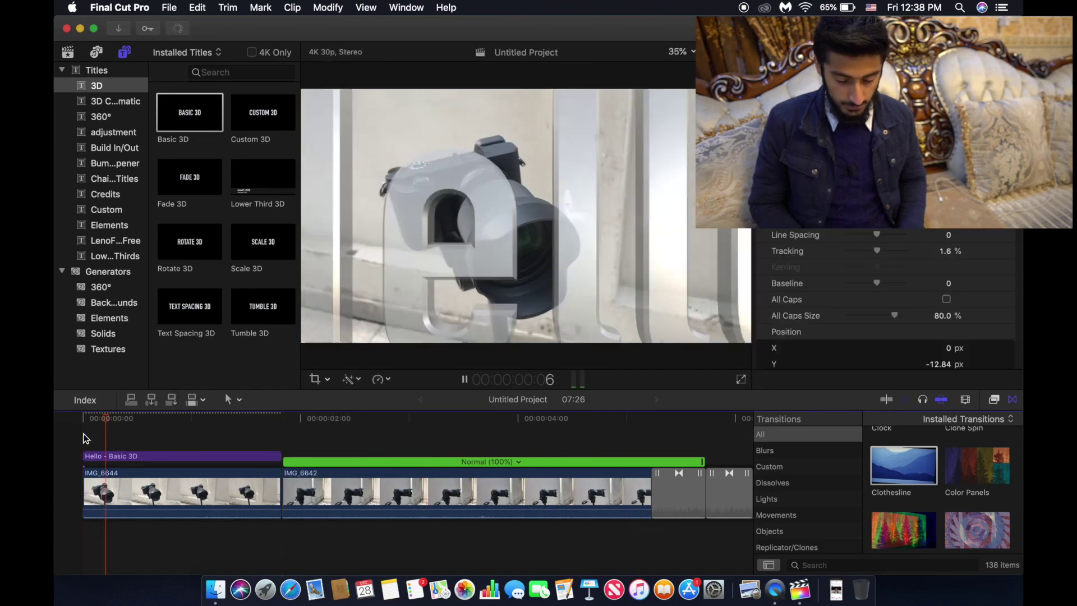
key(space)
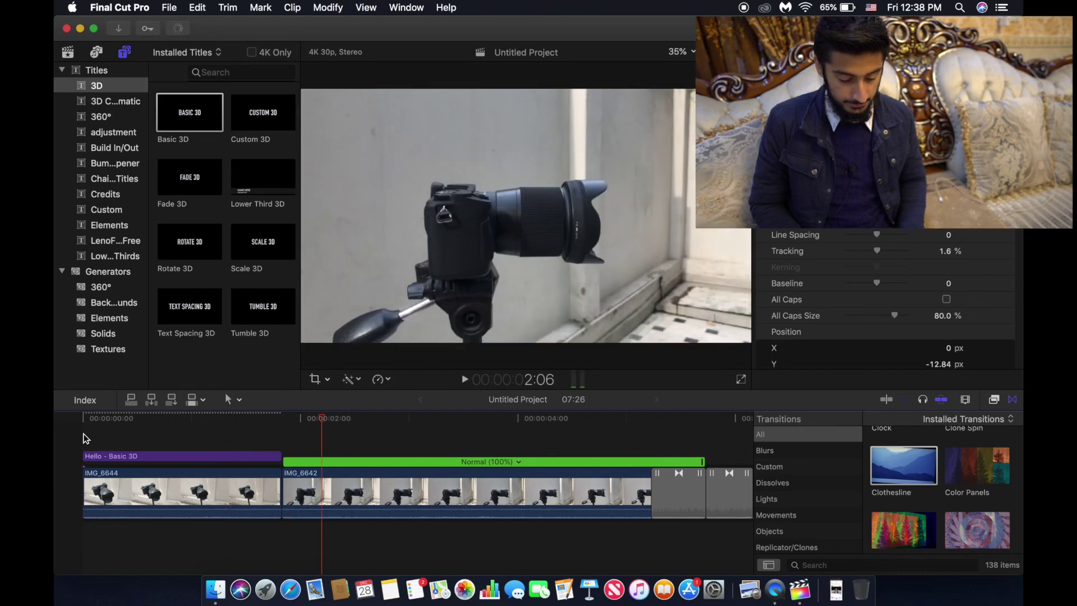
- Set the Hello title's text size to 288 and adjust its X position in the transform settings
click(160, 438)
click(170, 461)
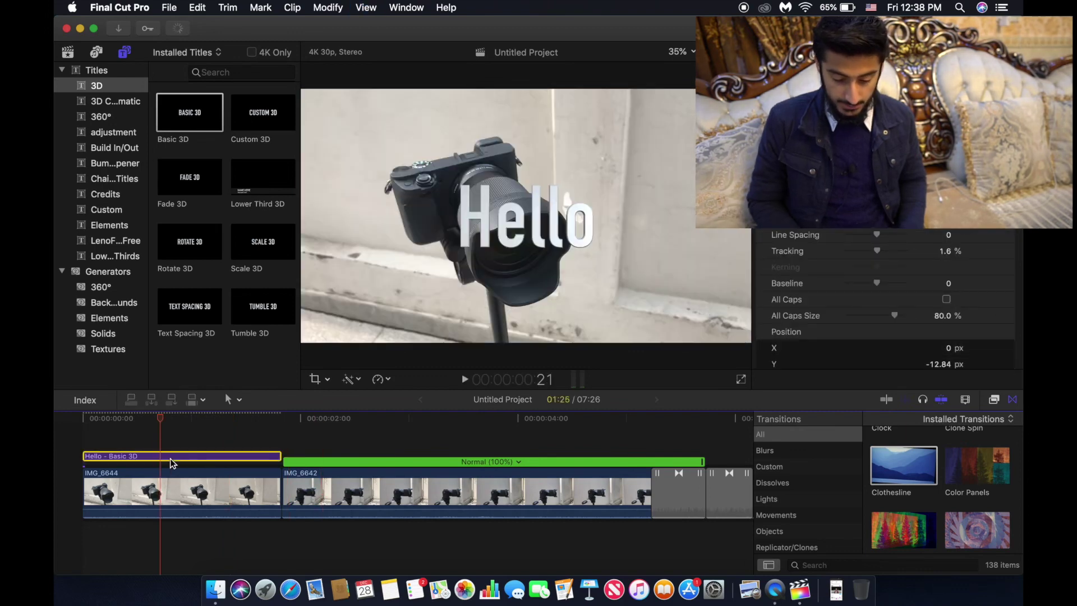
scroll(826, 185, down, 1)
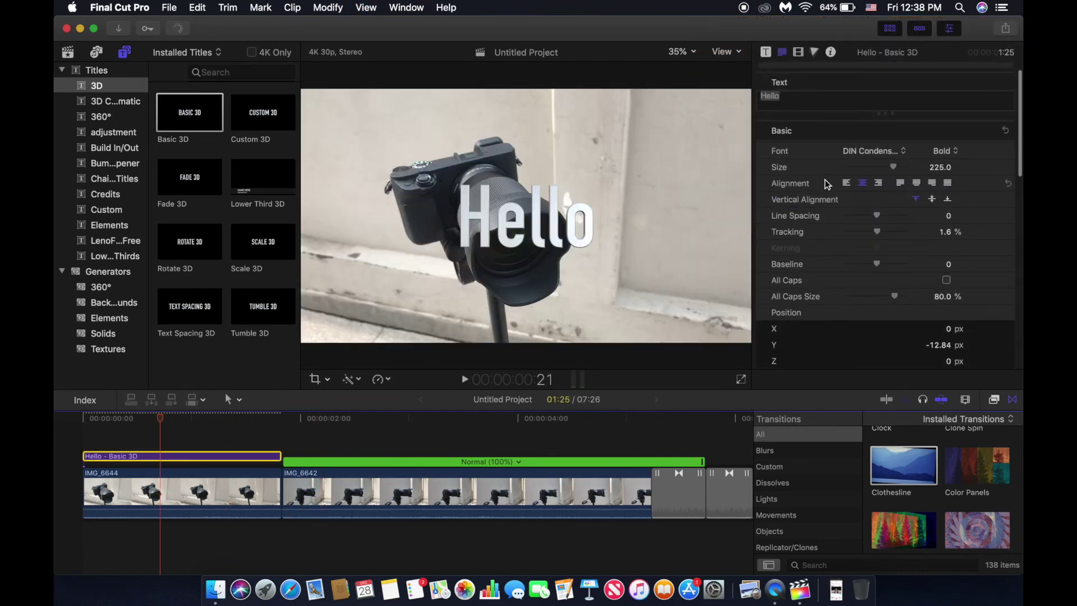
drag(894, 169, 1002, 163)
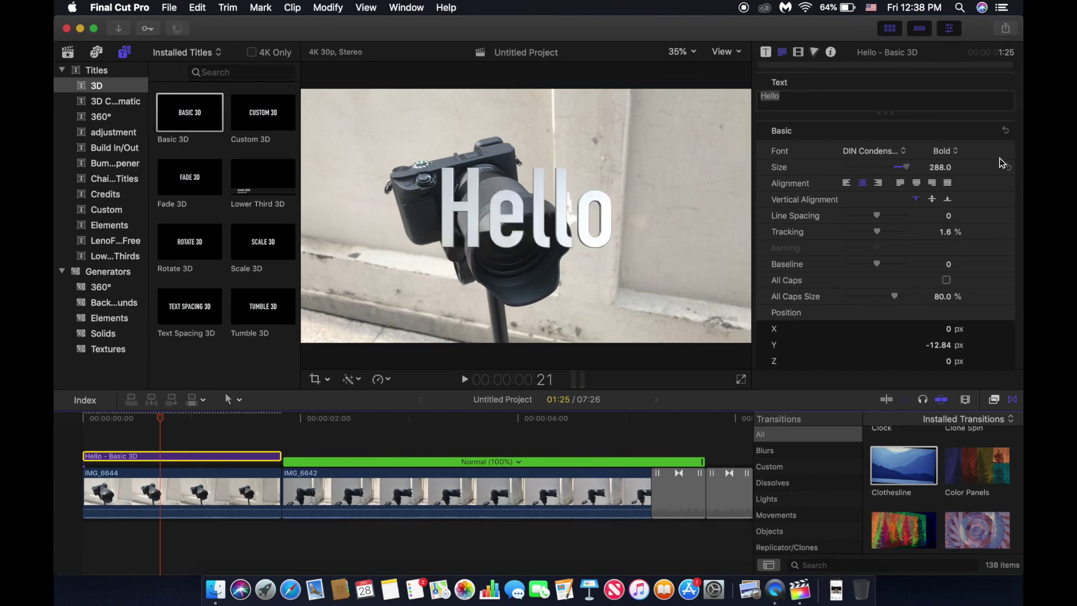
click(798, 52)
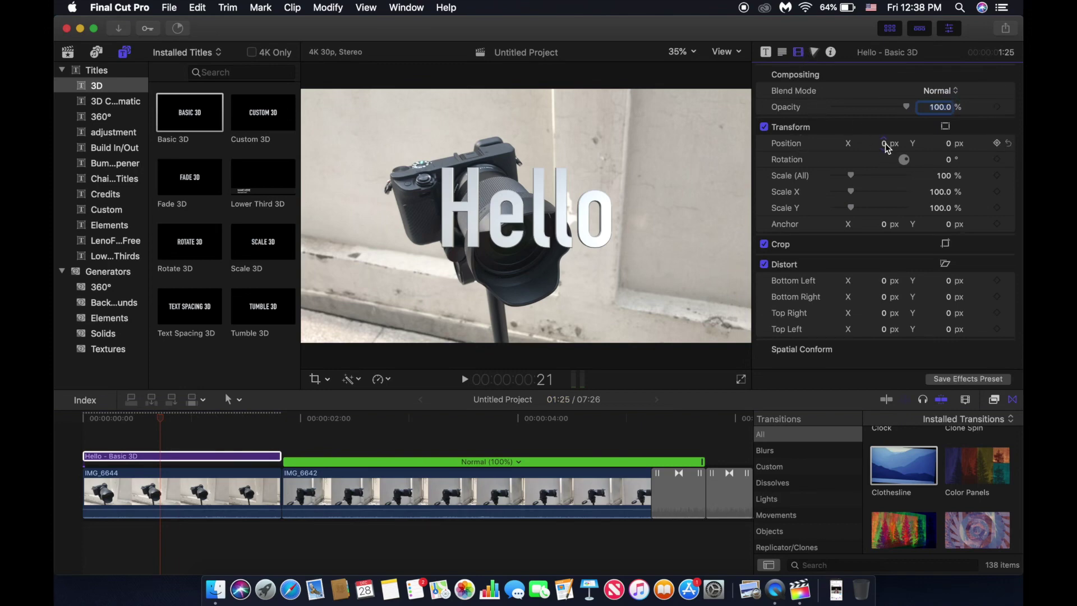
drag(885, 146, 951, 73)
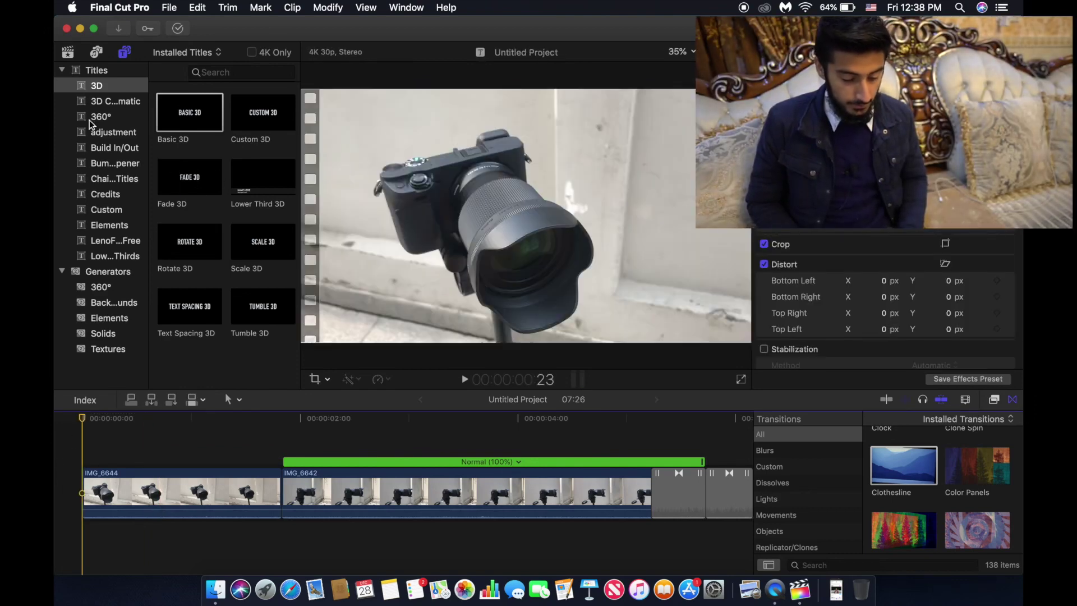
- Place the Date/Time lower-thirds title over the opening IMG_6644 clip, trimmed to the clip's length, and play it back
click(107, 135)
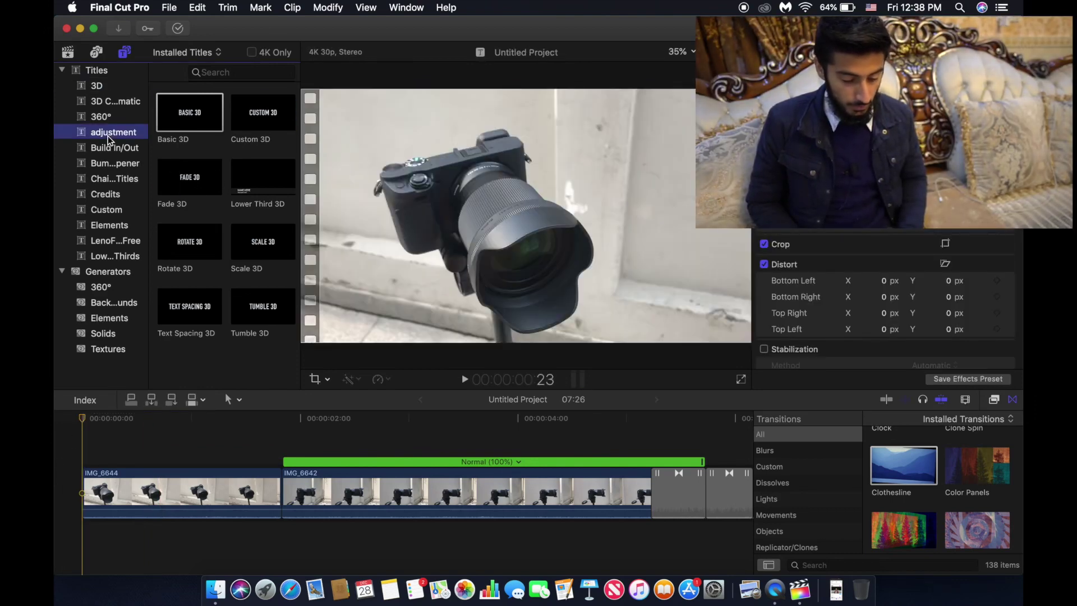
click(105, 256)
drag(158, 194, 145, 335)
drag(78, 438, 81, 440)
drag(520, 444, 279, 464)
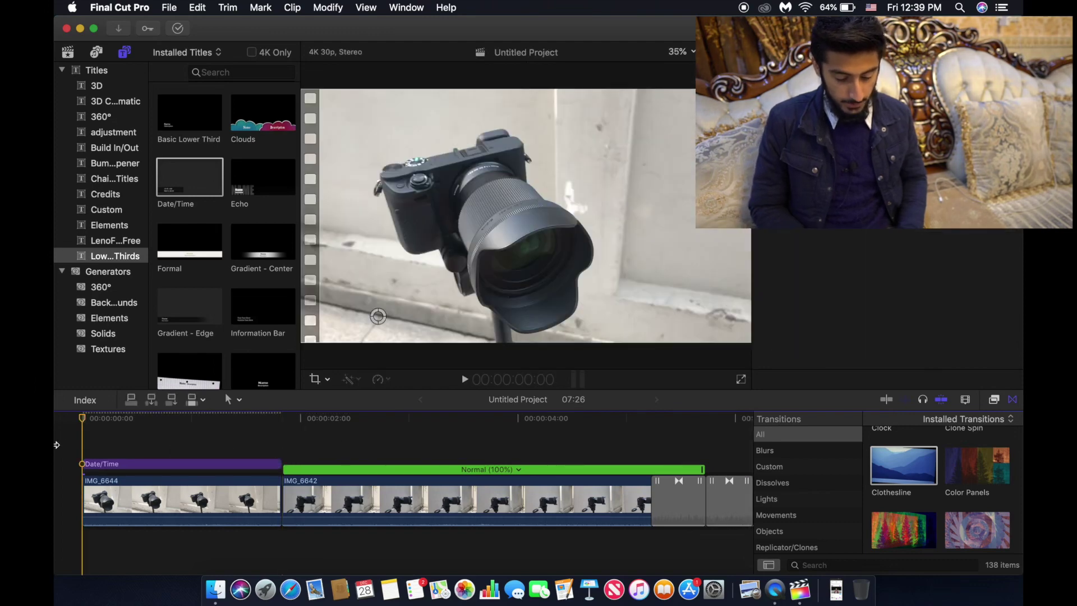
key(space)
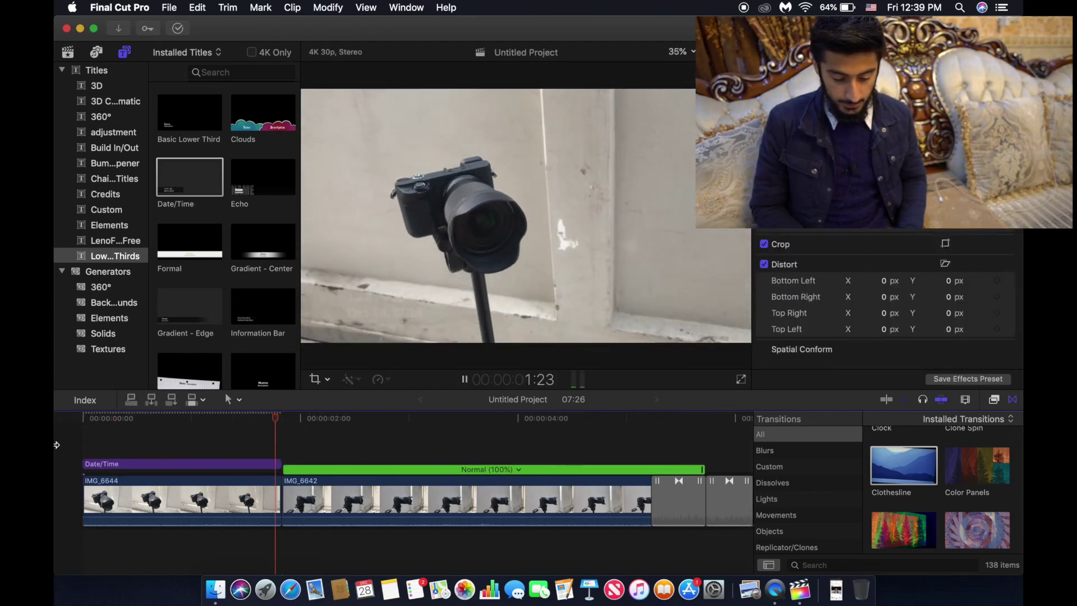
key(space)
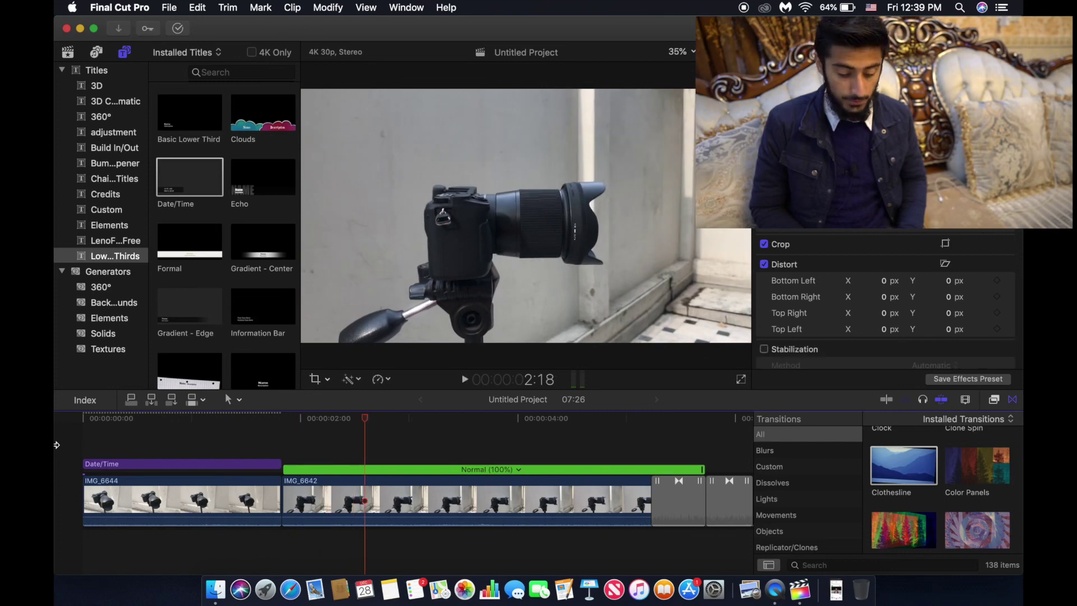
- Delete the Date/Time title from the timeline and play the edit through to the last transition
click(169, 462)
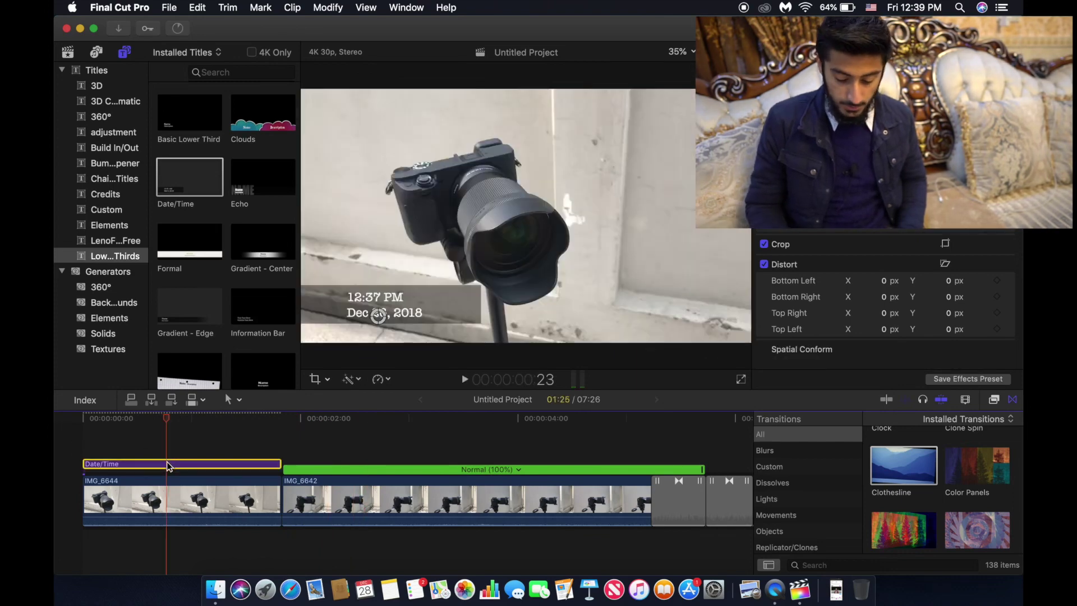
key(Delete)
key(space)
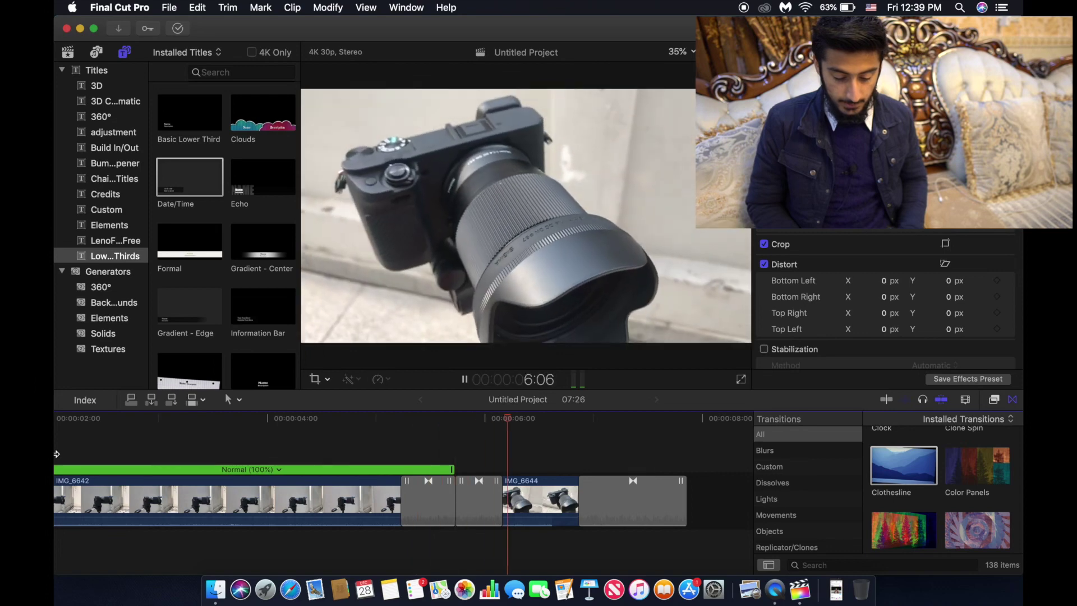
key(space)
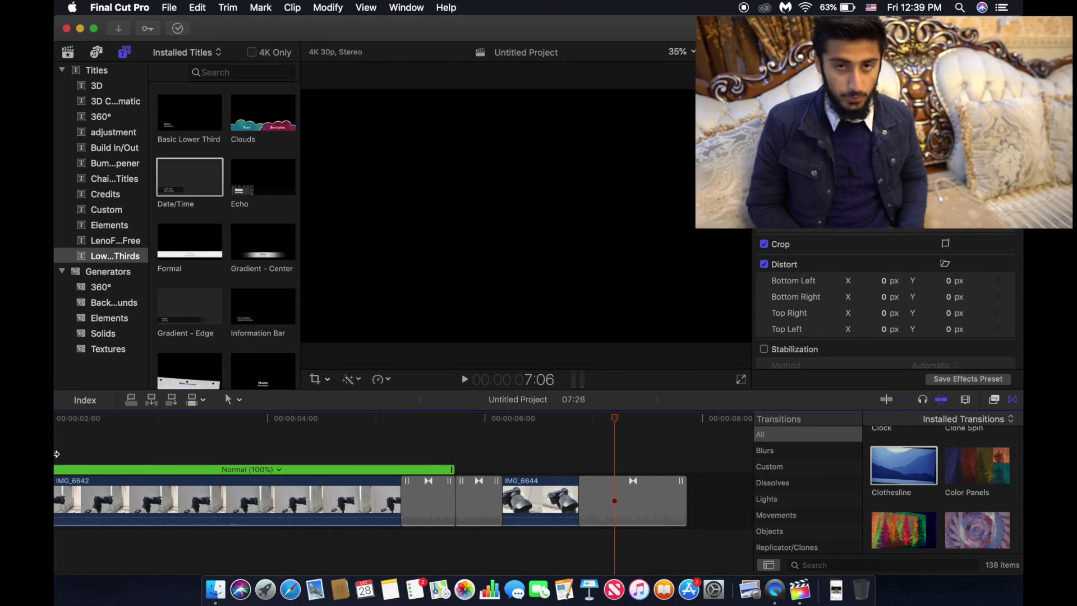
- Return the playhead to the start of the timeline and open the iTunes music library
scroll(56, 453, left, 1)
scroll(56, 454, left, 10)
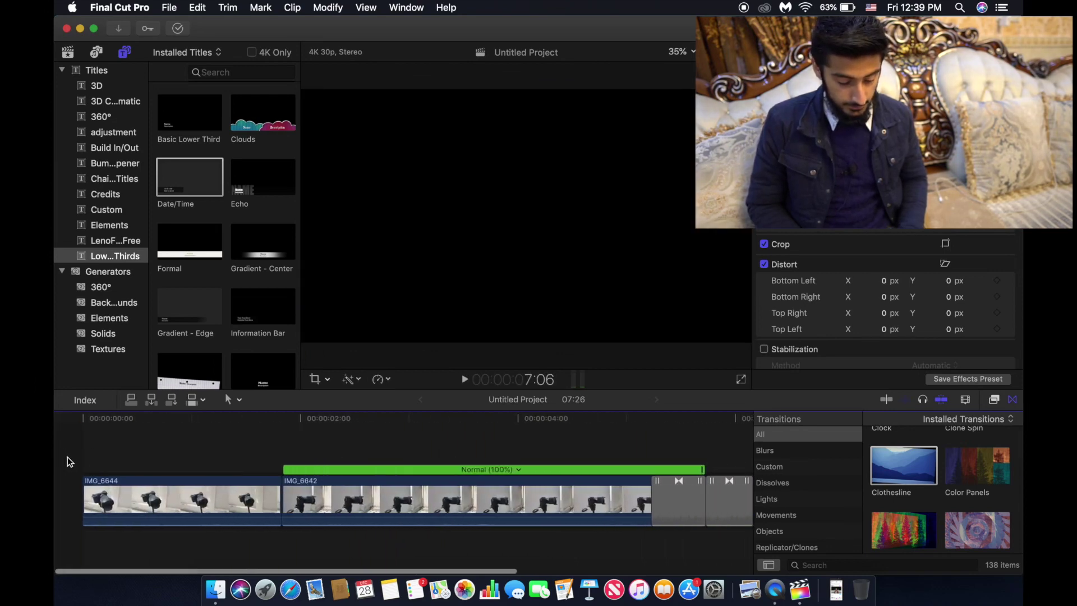
click(67, 457)
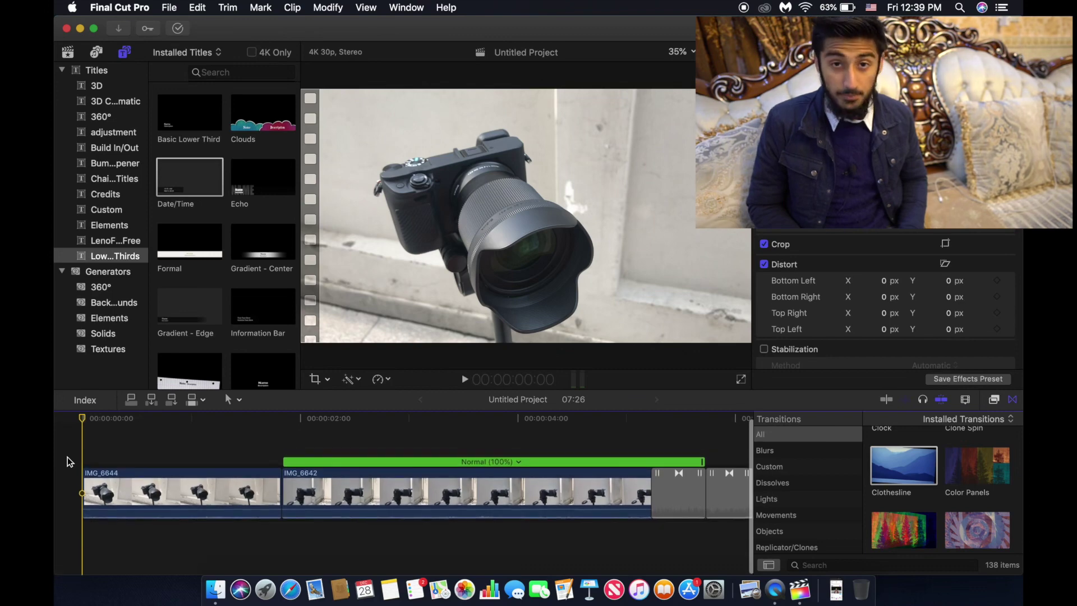
click(96, 54)
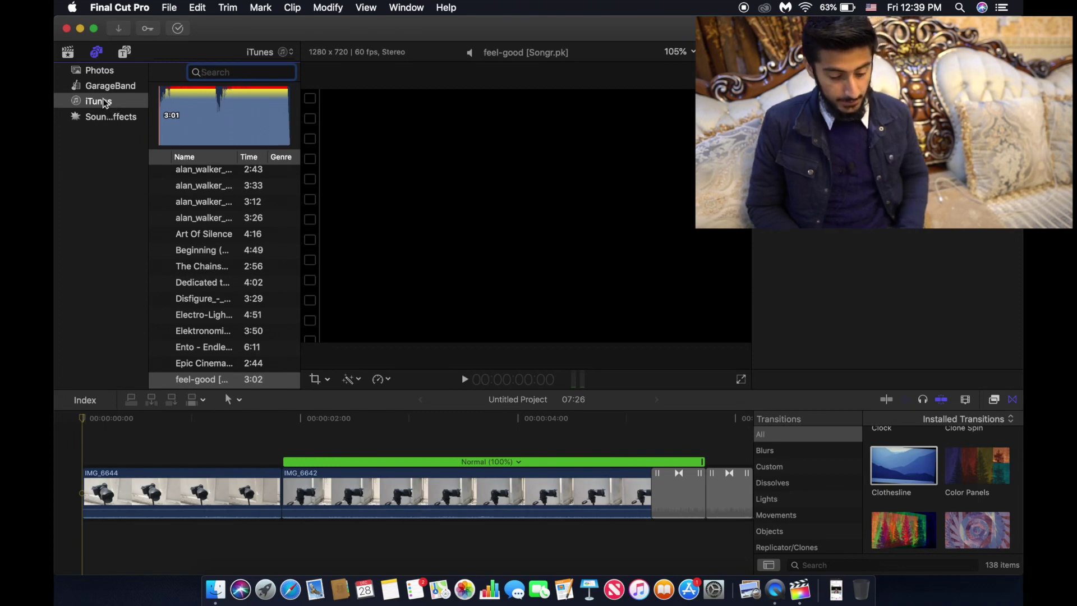
- Find the Ikson - Blue Sky track in the iTunes library and place it beneath the clips at the start of the timeline
scroll(219, 297, up, 5)
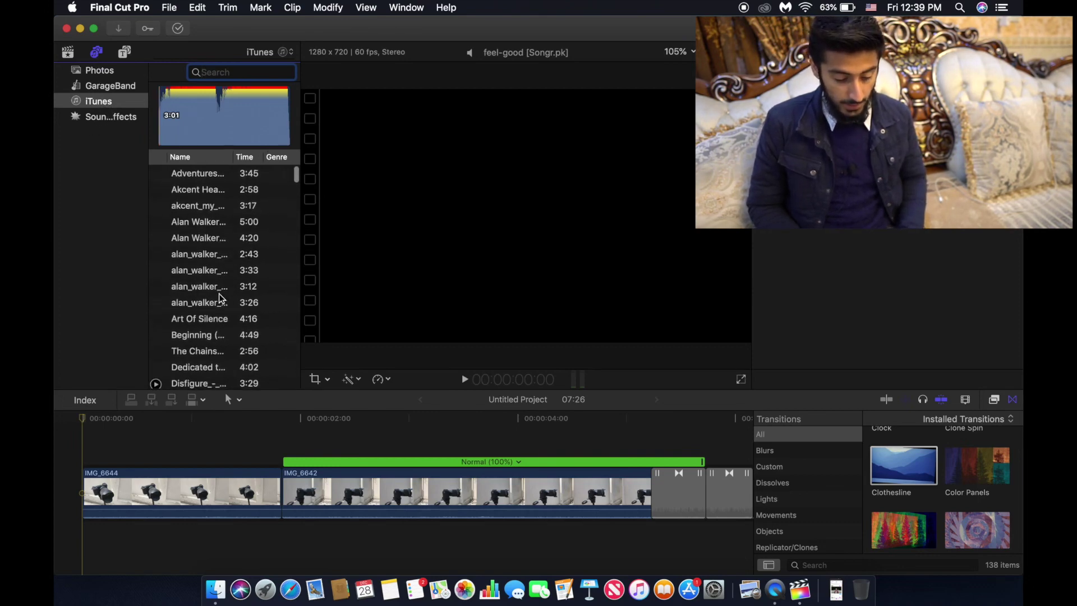
scroll(219, 298, down, 3)
scroll(219, 296, up, 3)
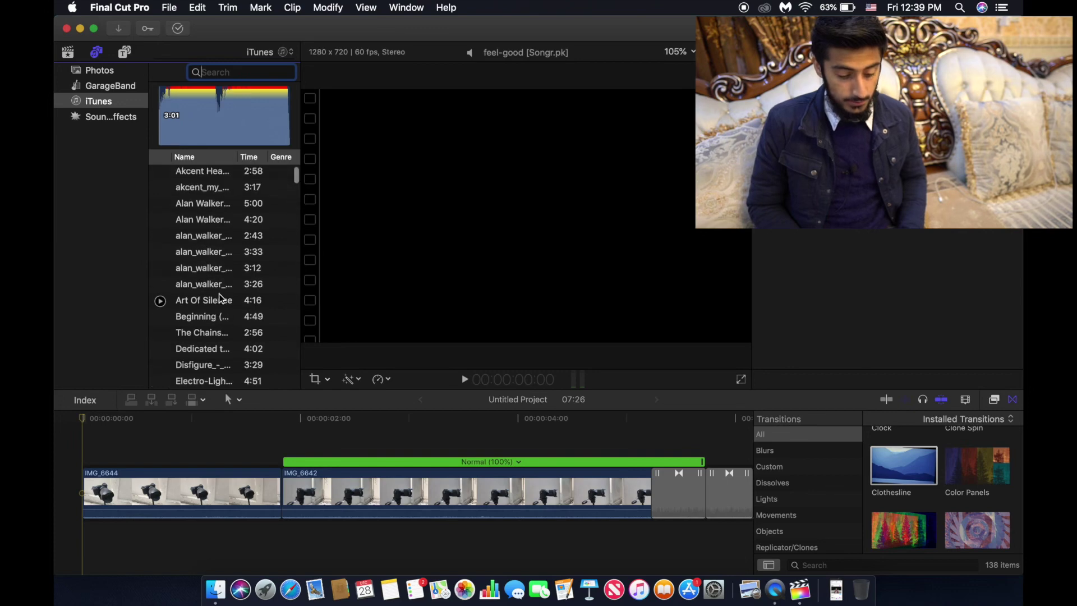
scroll(219, 297, down, 10)
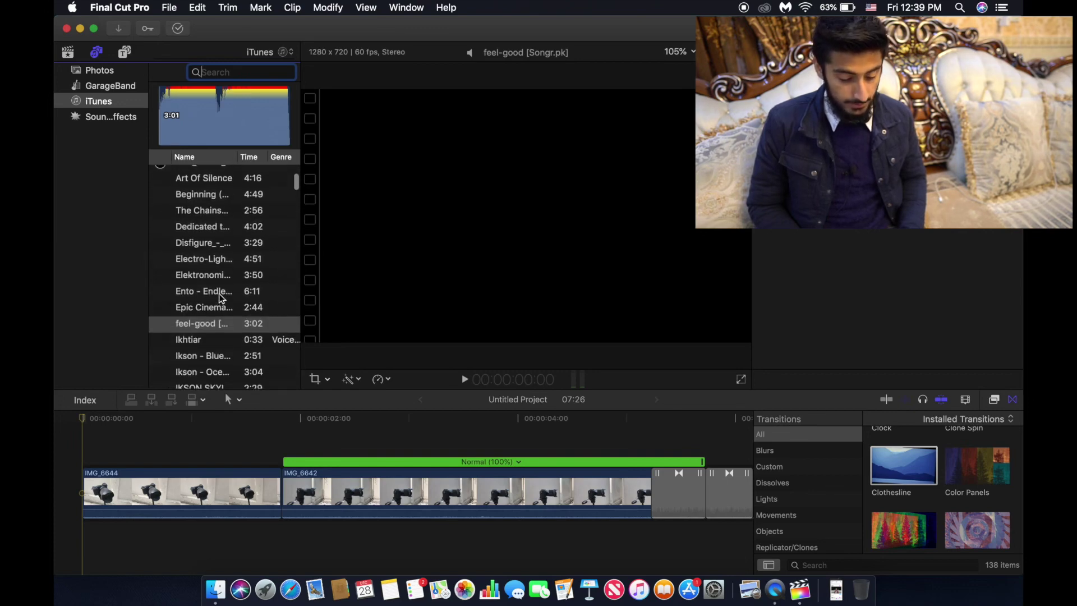
drag(178, 301, 178, 338)
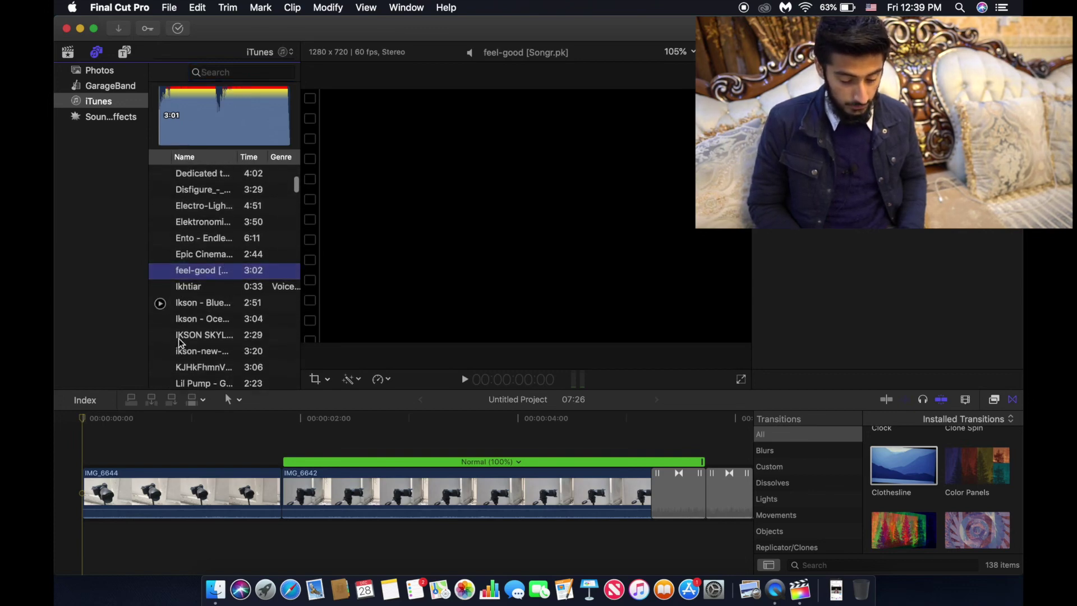
drag(163, 439, 54, 555)
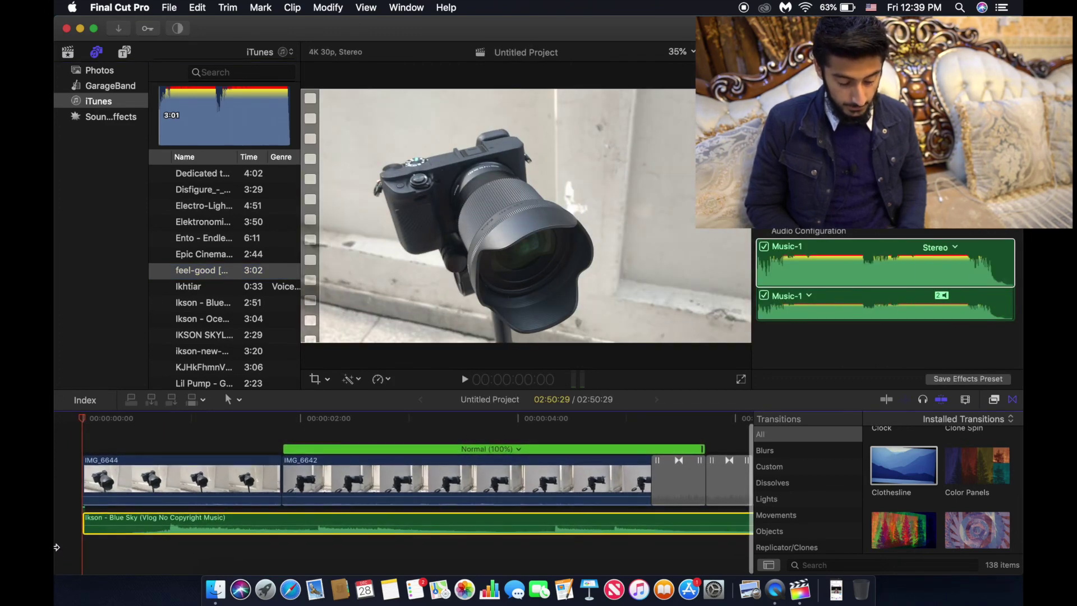
- Trim the first 16 frames off the Blue Sky music and play the edit from the start through the last transition
click(144, 545)
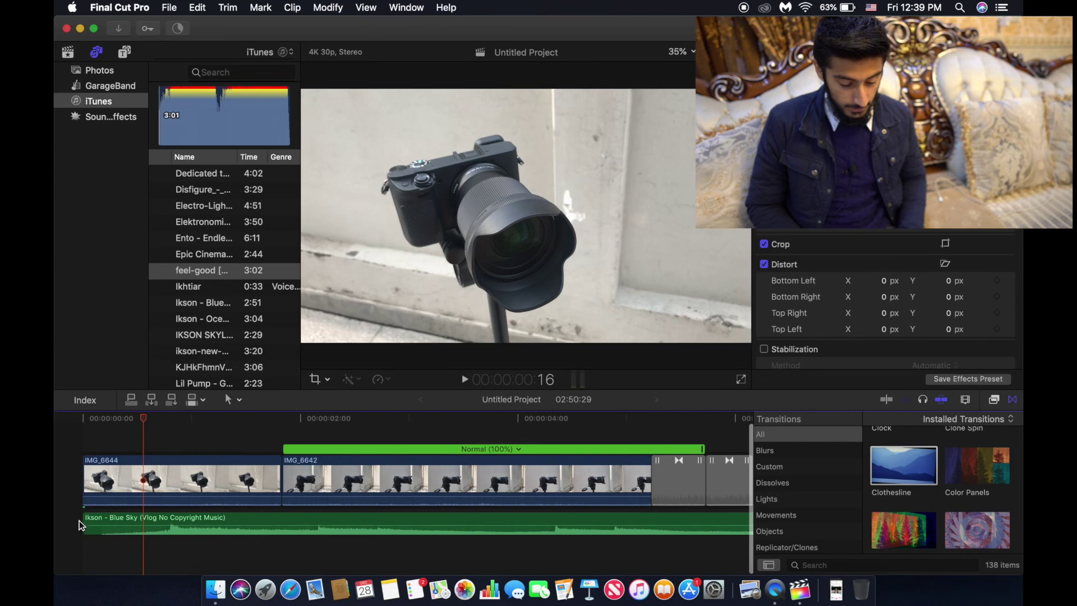
drag(85, 518, 142, 523)
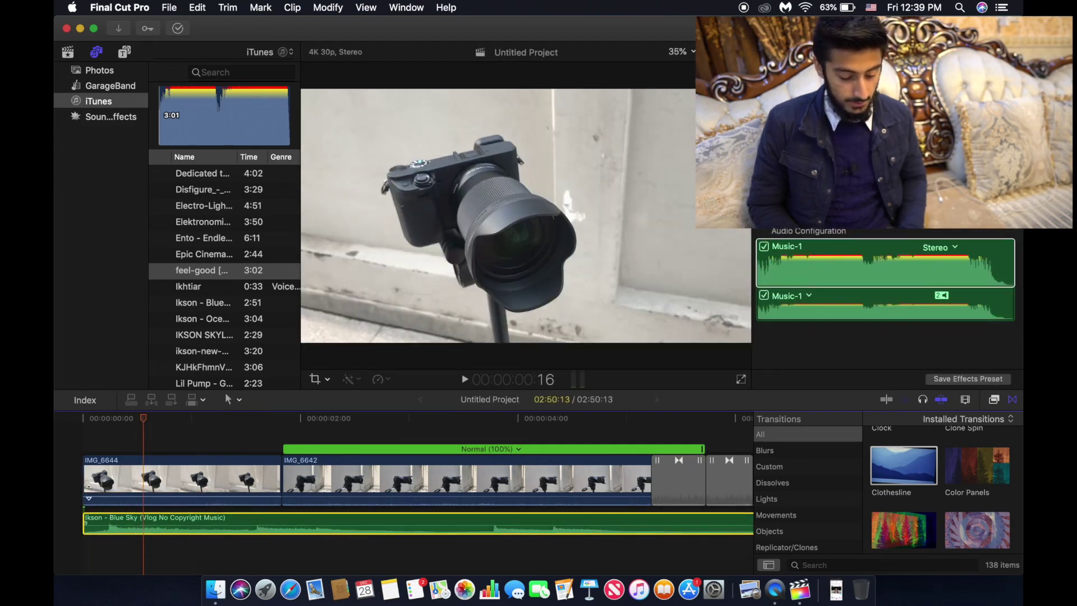
click(56, 455)
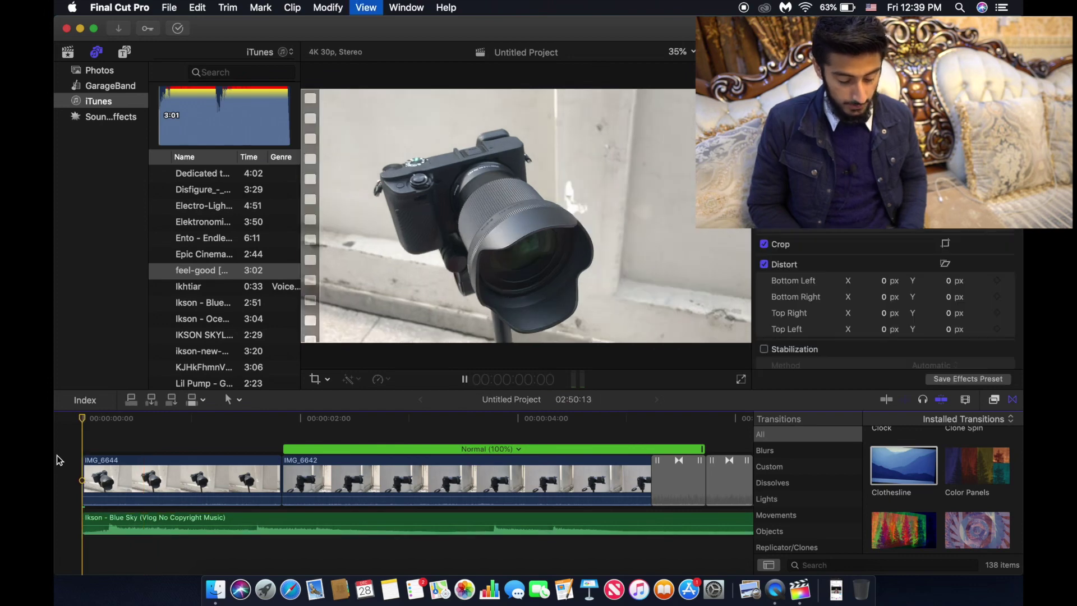
key(space)
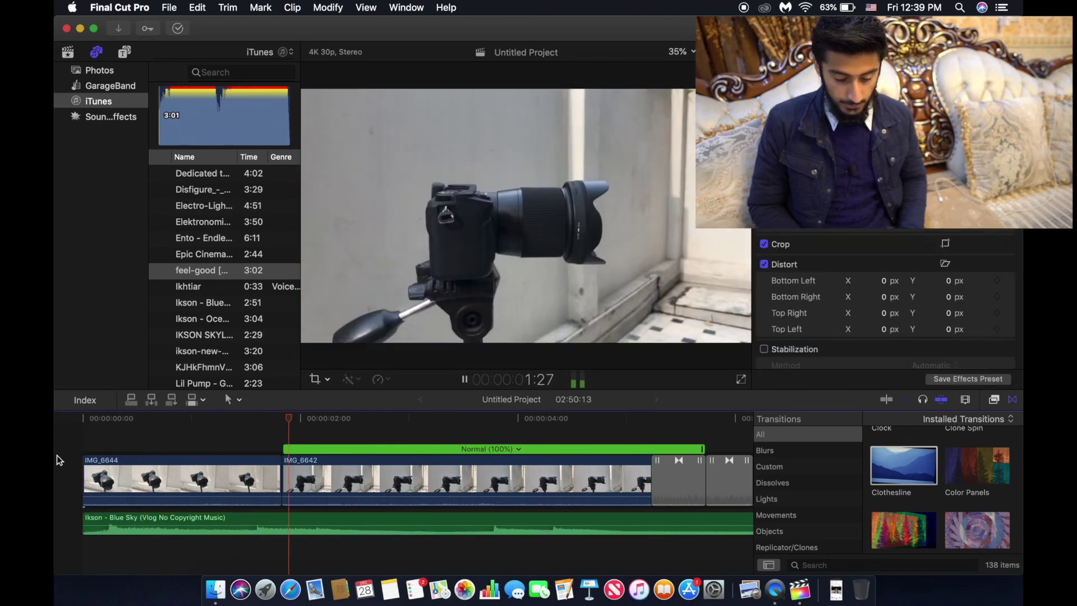
scroll(56, 455, right, 5)
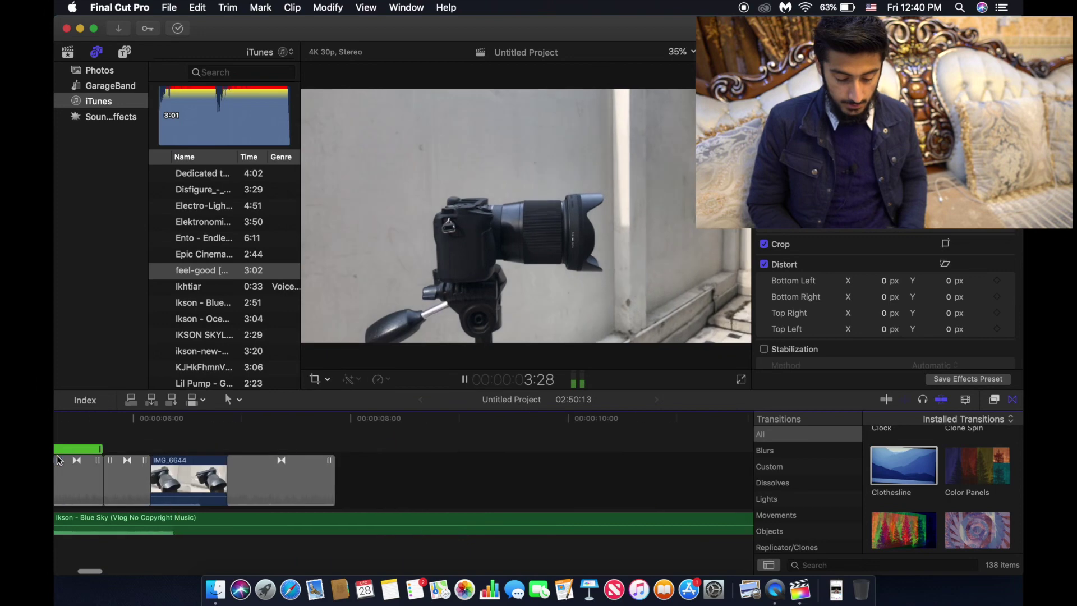
scroll(56, 455, right, 2)
scroll(56, 455, left, 2)
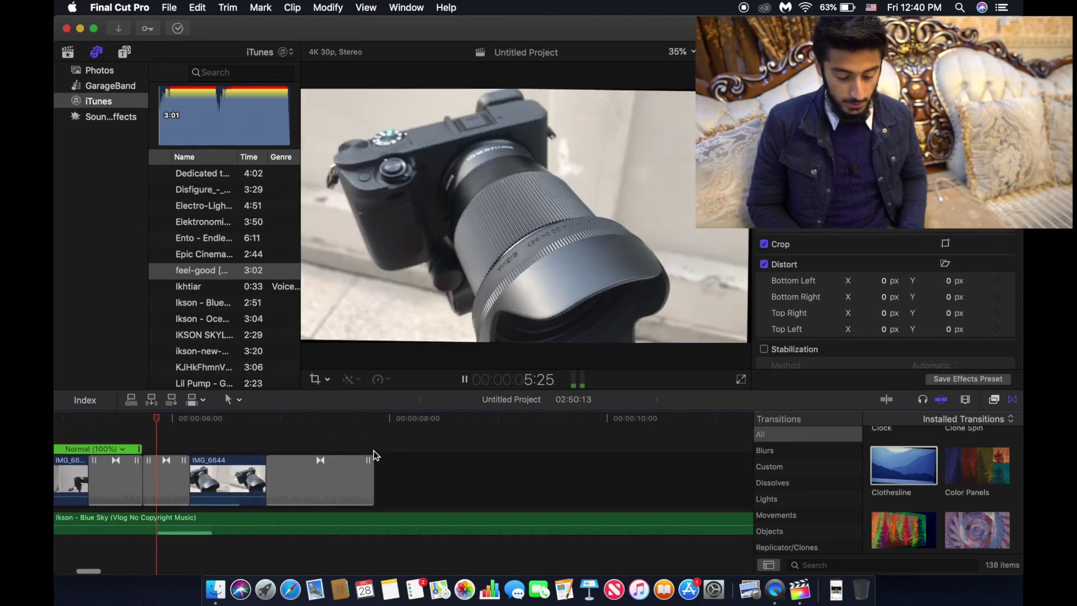
key(space)
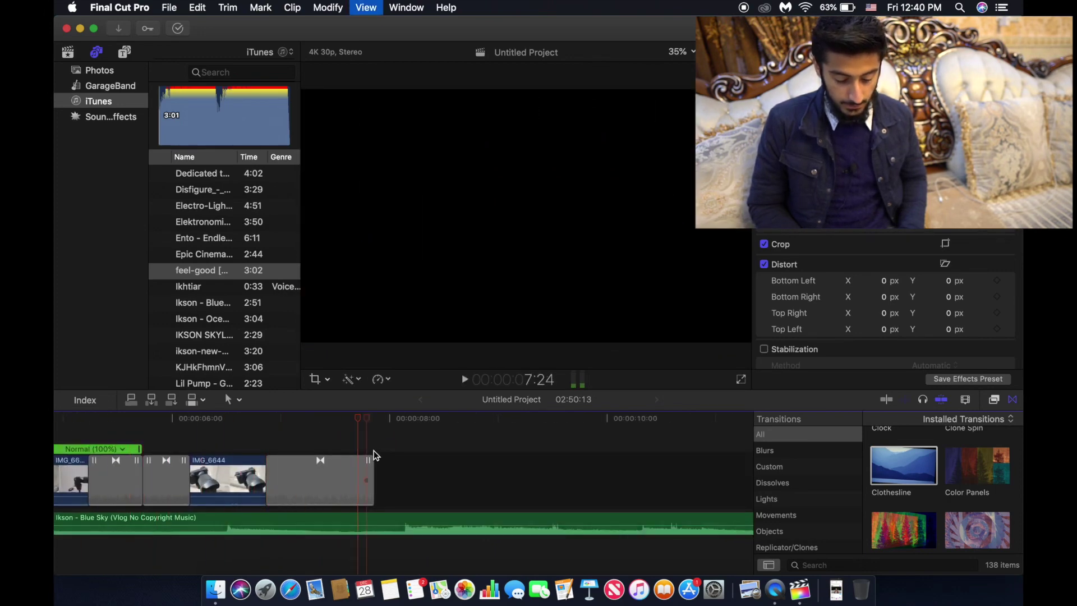
- Split the Blue Sky music at 8:05, just past the last transition, and delete the portion after the cut
click(407, 522)
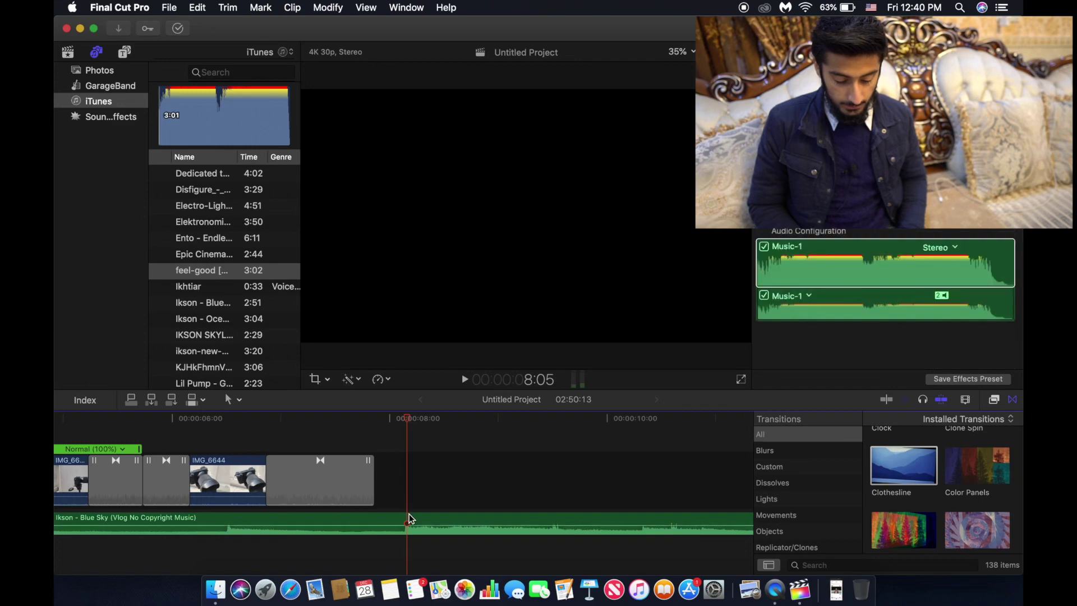
key(super+b)
click(426, 520)
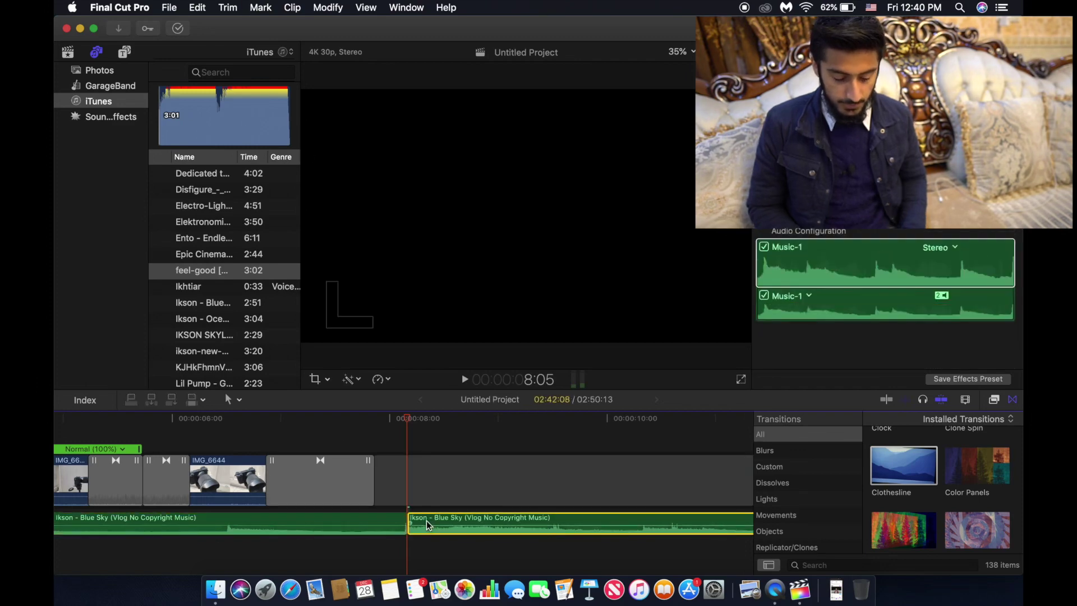
key(Delete)
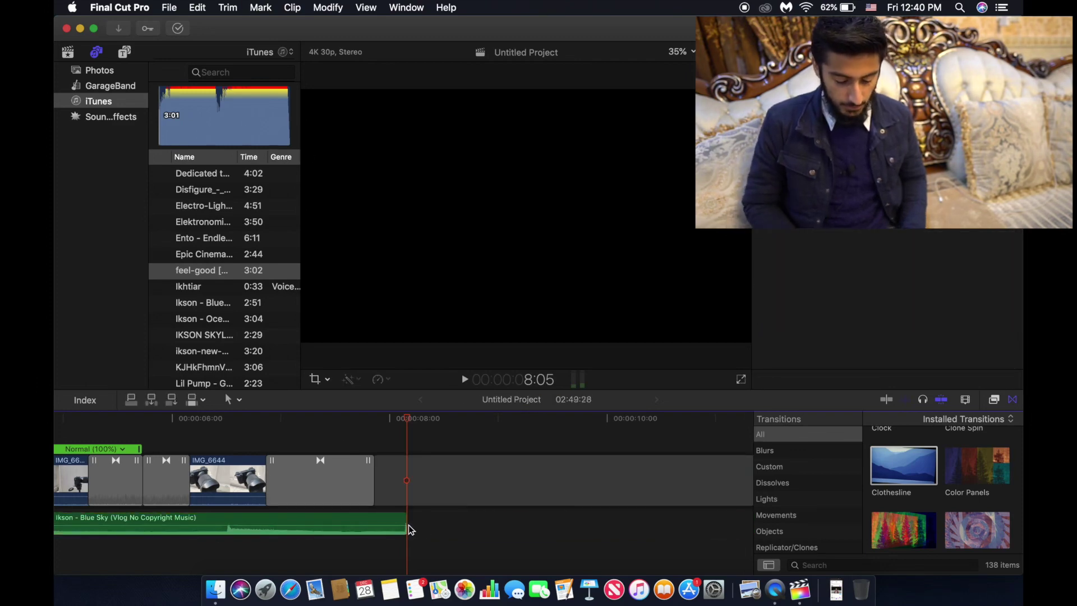
- Give the start of the Blue Sky music a fade-in of about 1:09 and play the opening back
scroll(402, 527, left, 10)
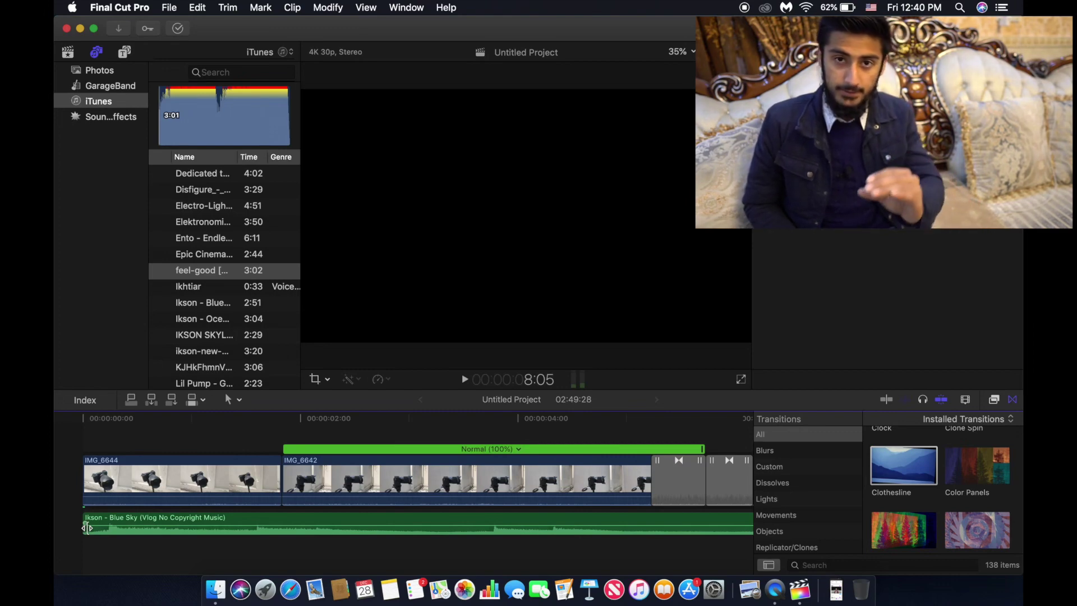
scroll(87, 528, up, 5)
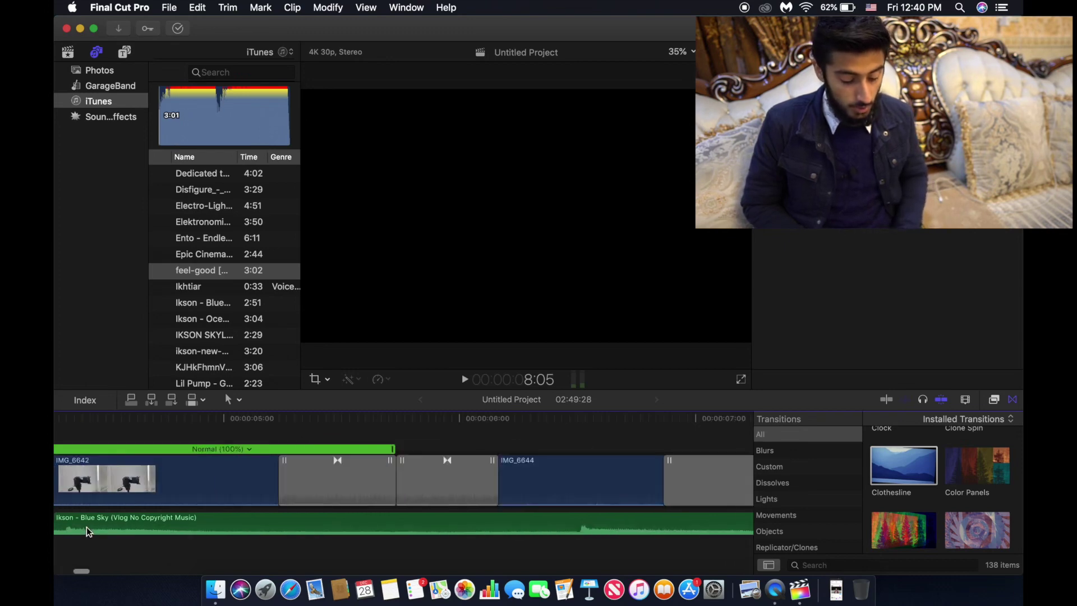
scroll(87, 528, left, 10)
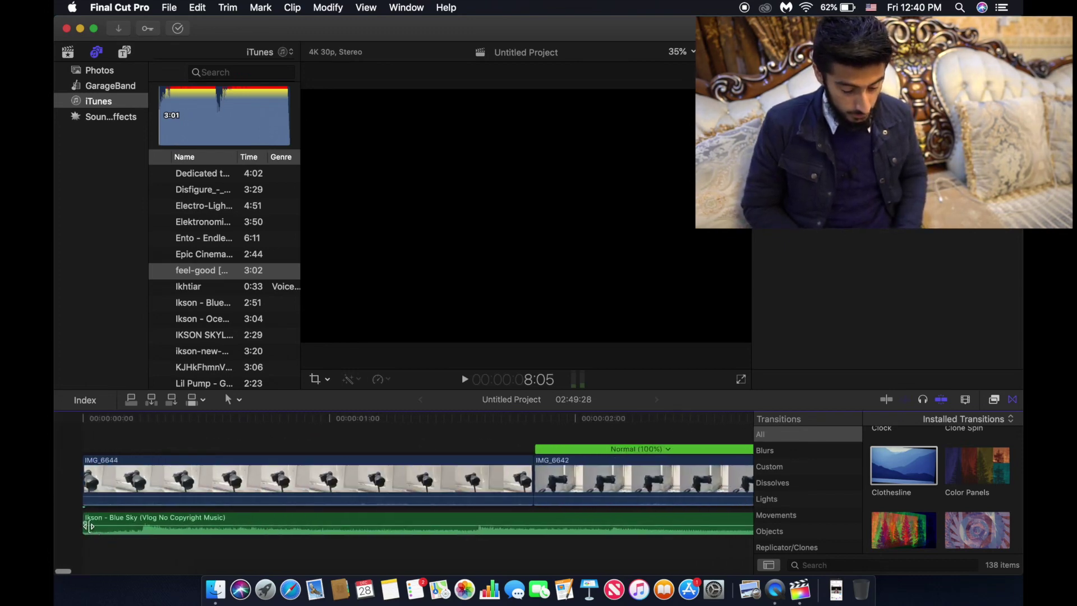
drag(87, 524, 408, 527)
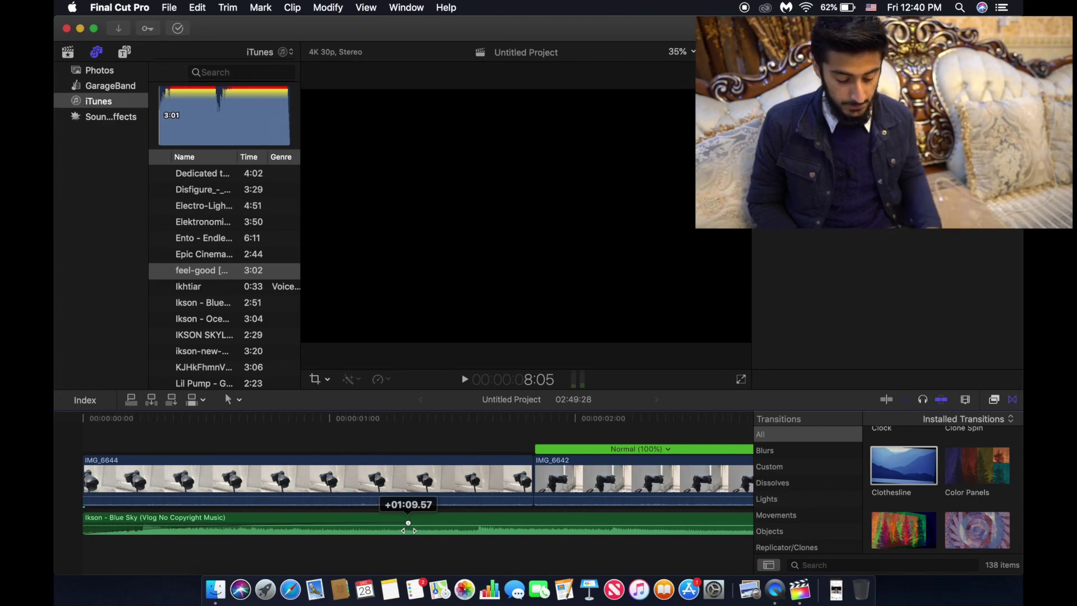
drag(408, 530, 403, 530)
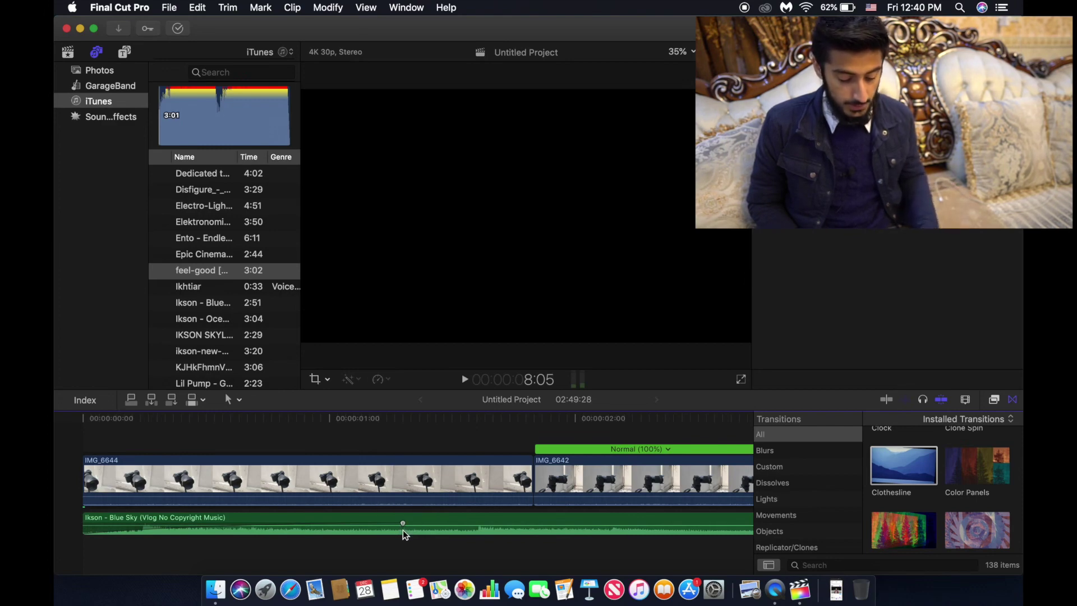
click(56, 537)
key(space)
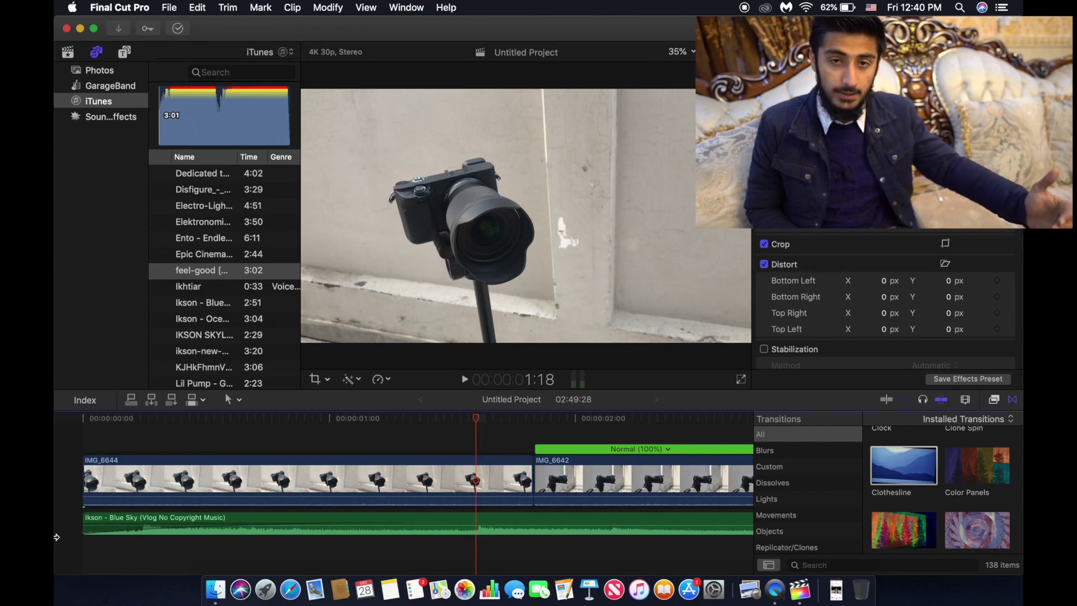
- Add a fade-out to the end of the Blue Sky music, starting within the last transition
scroll(56, 536, right, 10)
scroll(56, 537, right, 10)
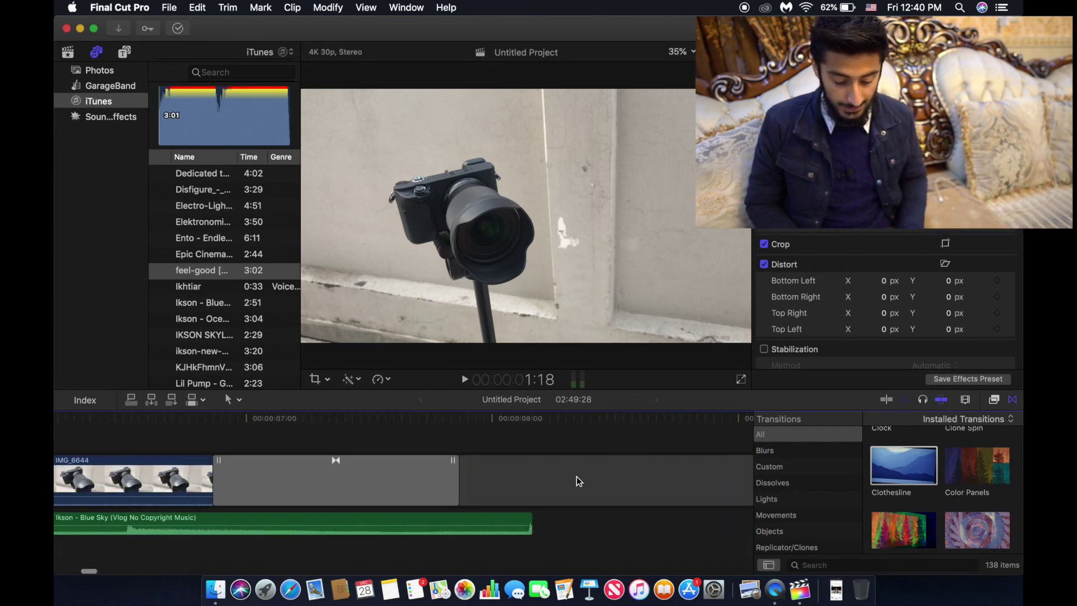
click(549, 531)
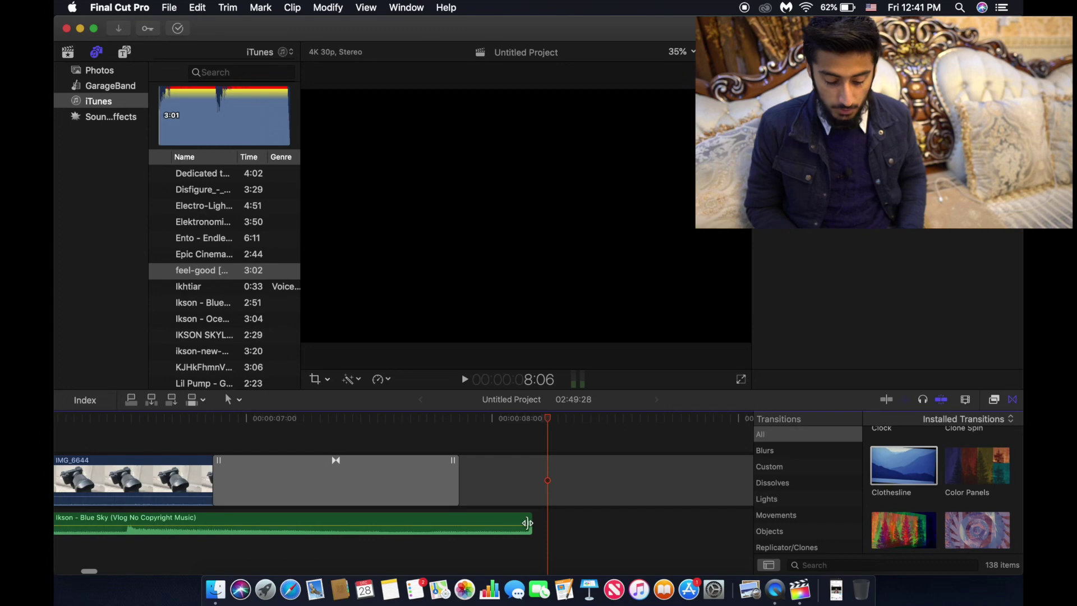
drag(530, 524, 274, 509)
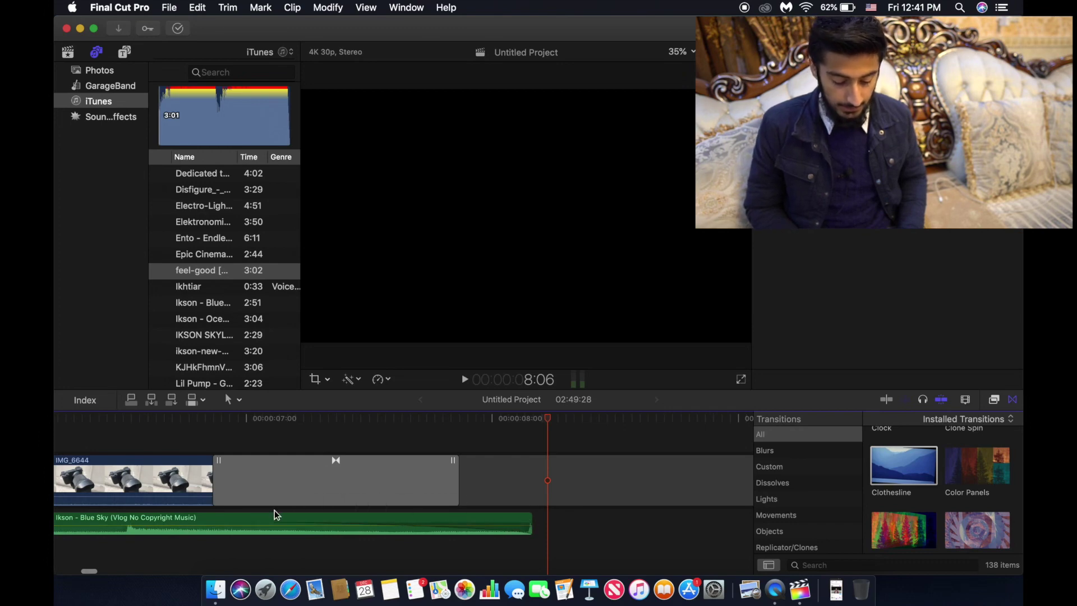
scroll(315, 555, left, 10)
scroll(315, 551, left, 5)
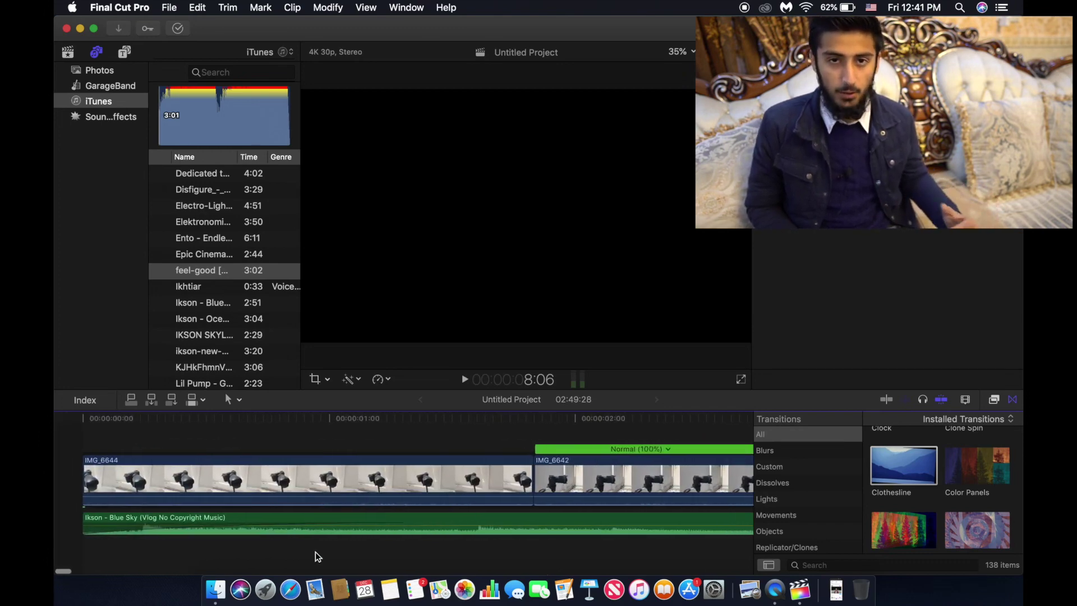
- Play the edit from the beginning past the end of the music to check the fade-in and fade-out
scroll(315, 551, left, 5)
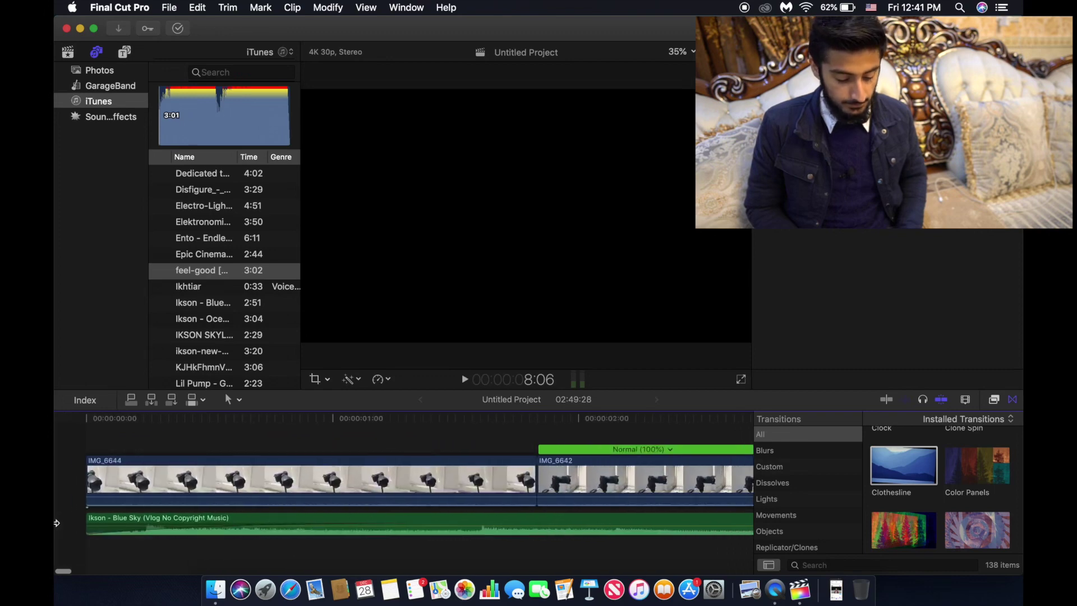
key(Home)
key(space)
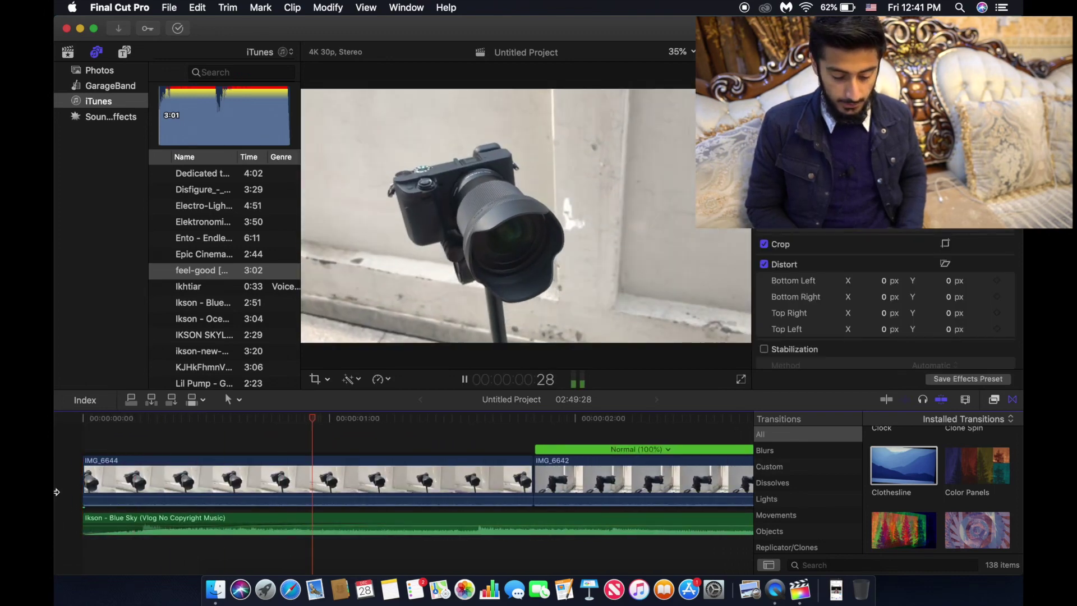
key(space)
scroll(56, 492, left, 5)
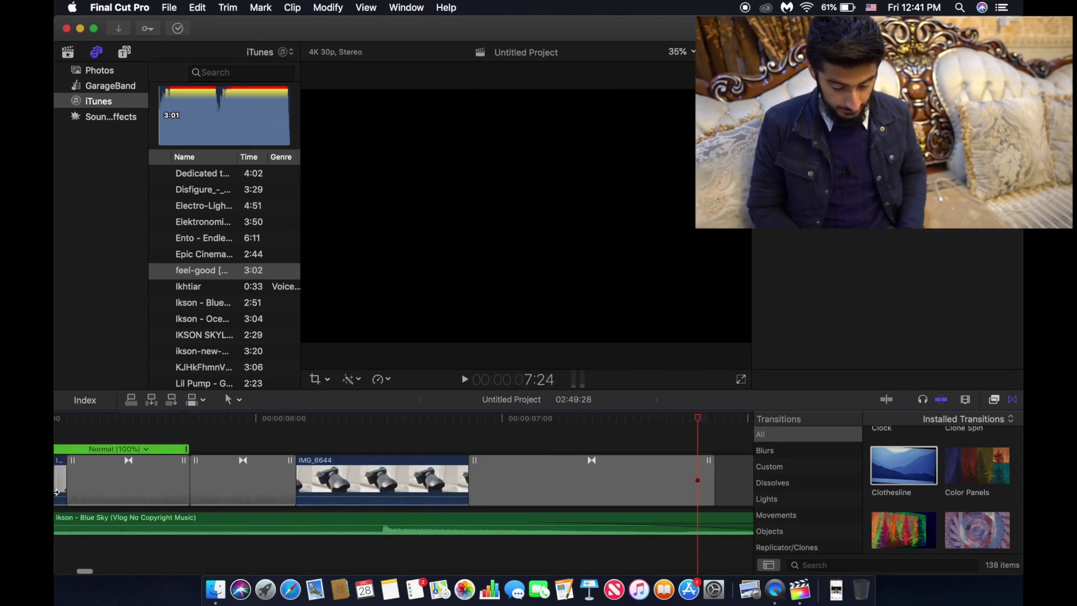
key(space)
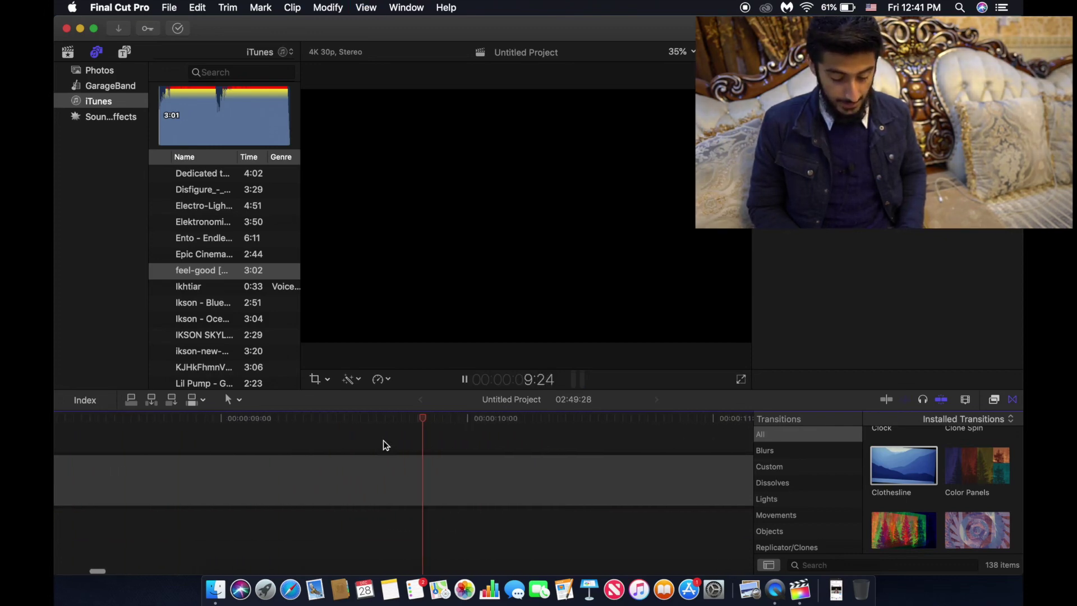
key(space)
scroll(383, 439, left, 5)
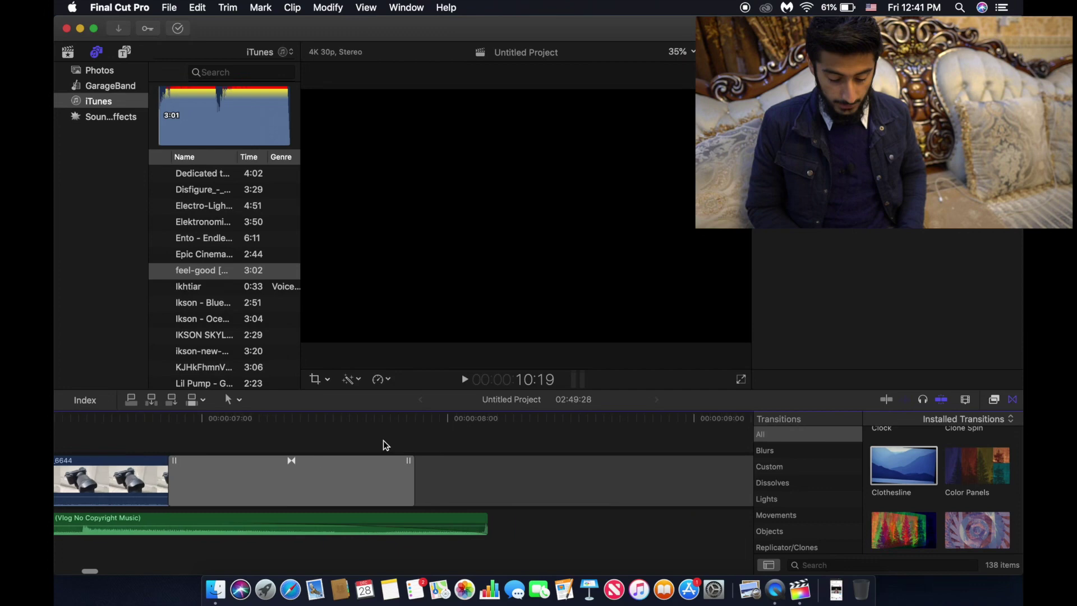
- Delete the empty gap clip that follows the last transition and play the end of the project
click(467, 425)
click(490, 469)
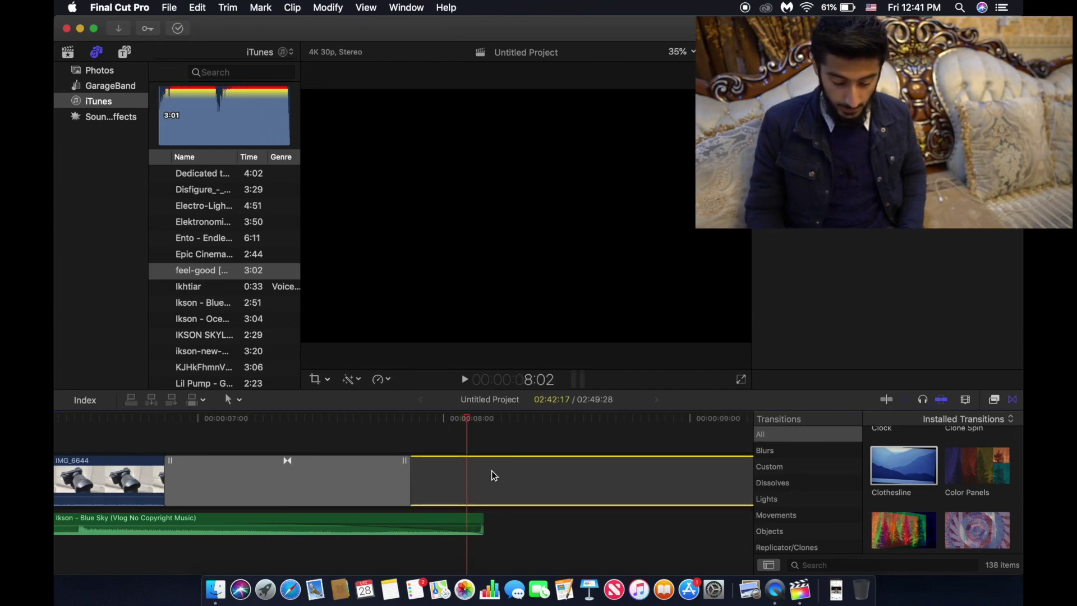
key(Delete)
key(space)
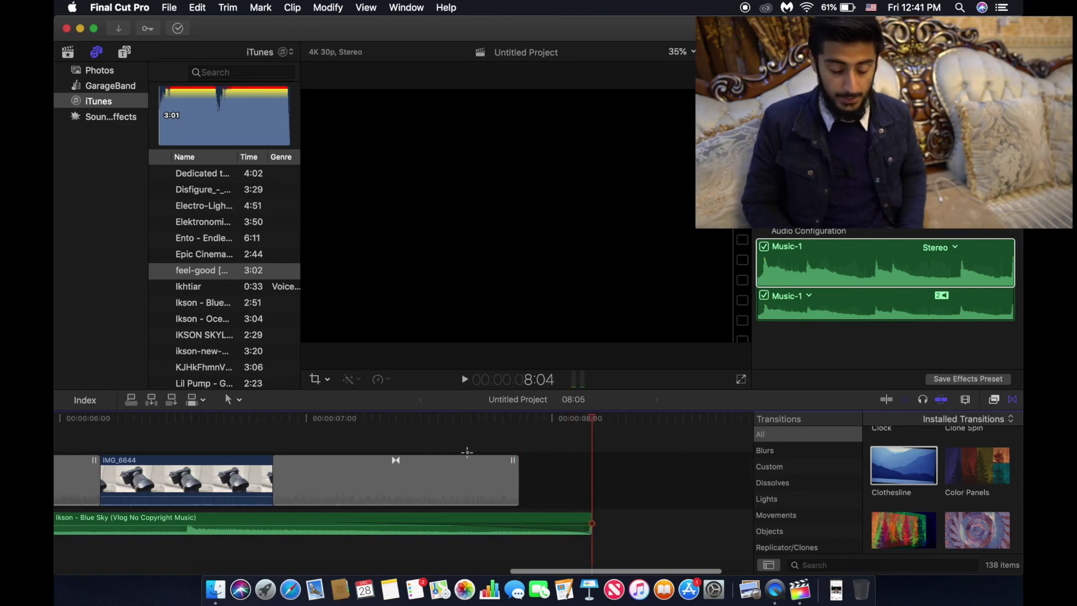
- Return the playhead to the start of the timeline on the opening IMG_6644 clip
click(467, 452)
scroll(467, 452, left, 15)
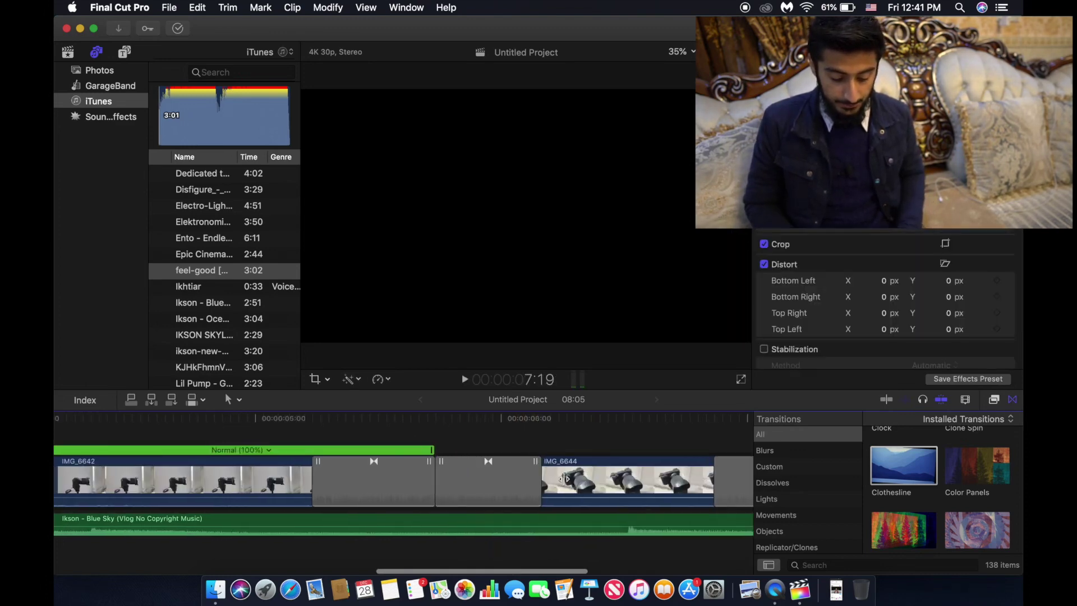
click(79, 439)
scroll(79, 439, right, 10)
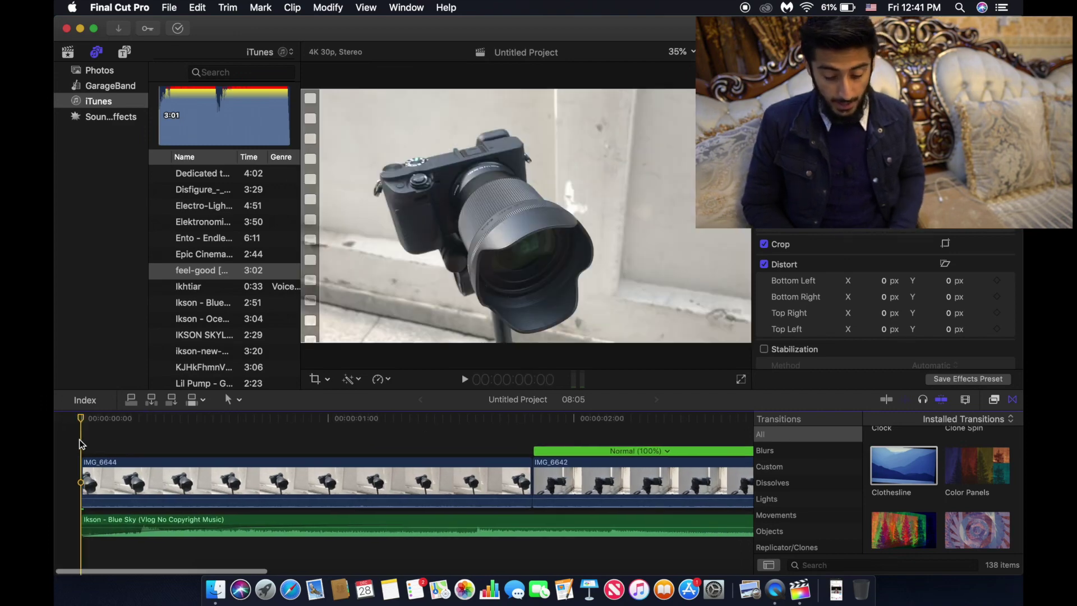
scroll(79, 439, left, 10)
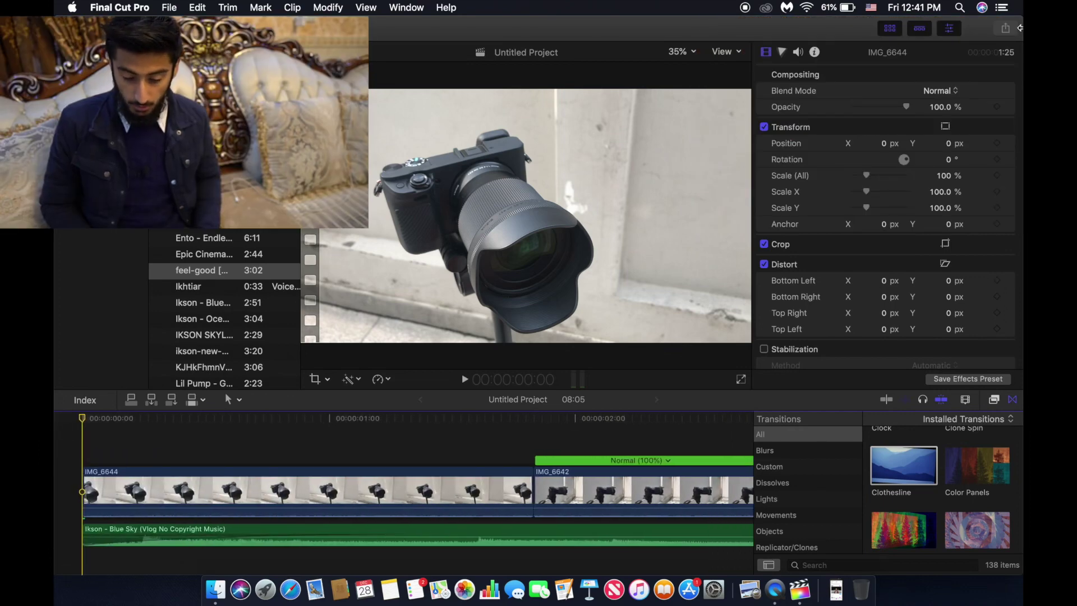
- Export the project with the Apple Devices 1080p preset under the title "test video" and check the sharing progress in the background tasks
click(1012, 32)
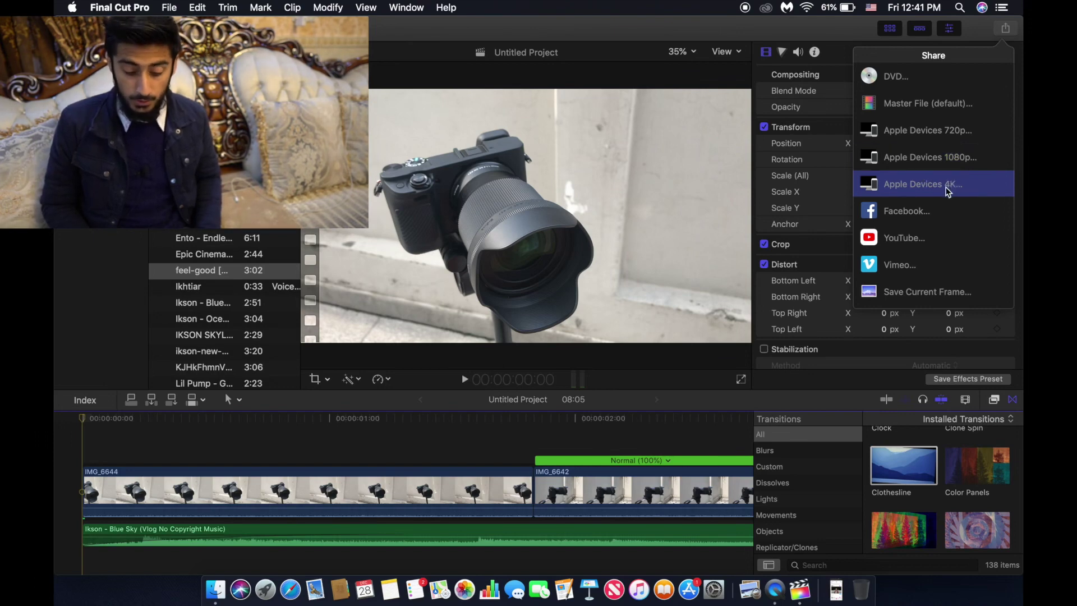
click(951, 158)
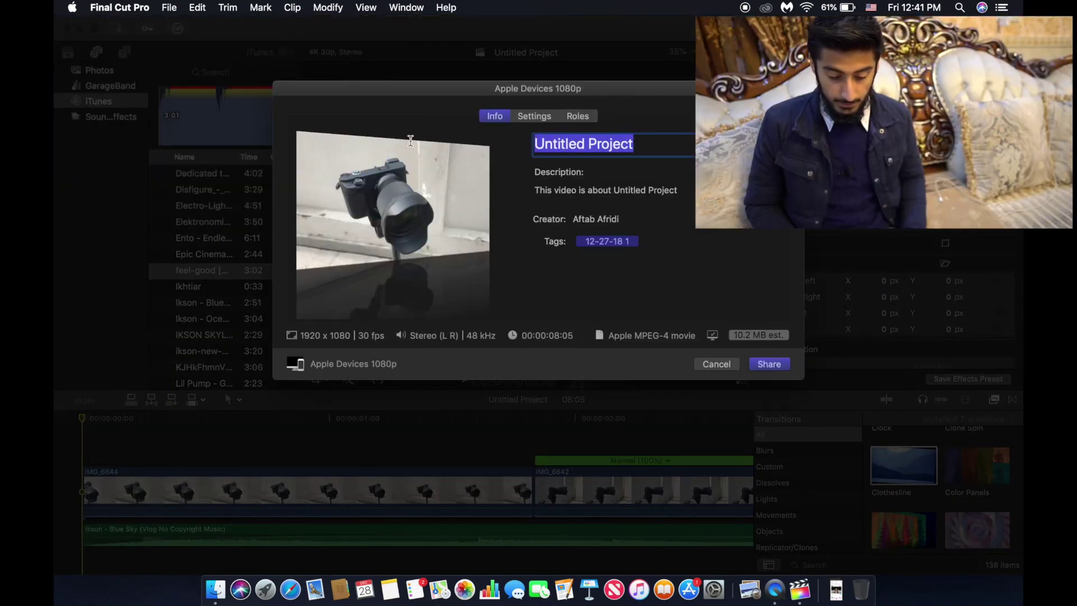
text(test video)
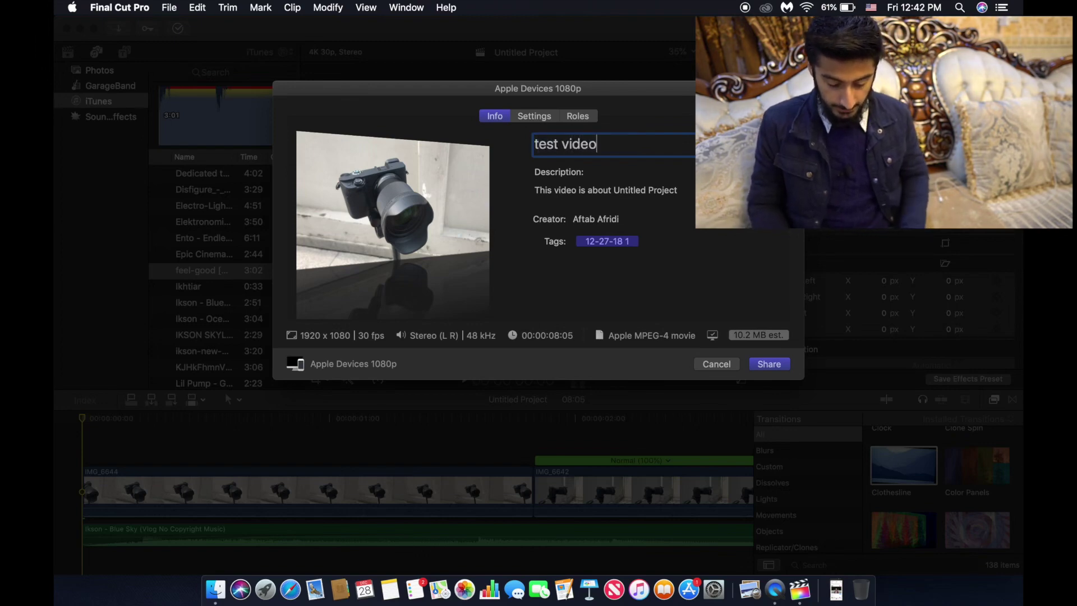
click(768, 366)
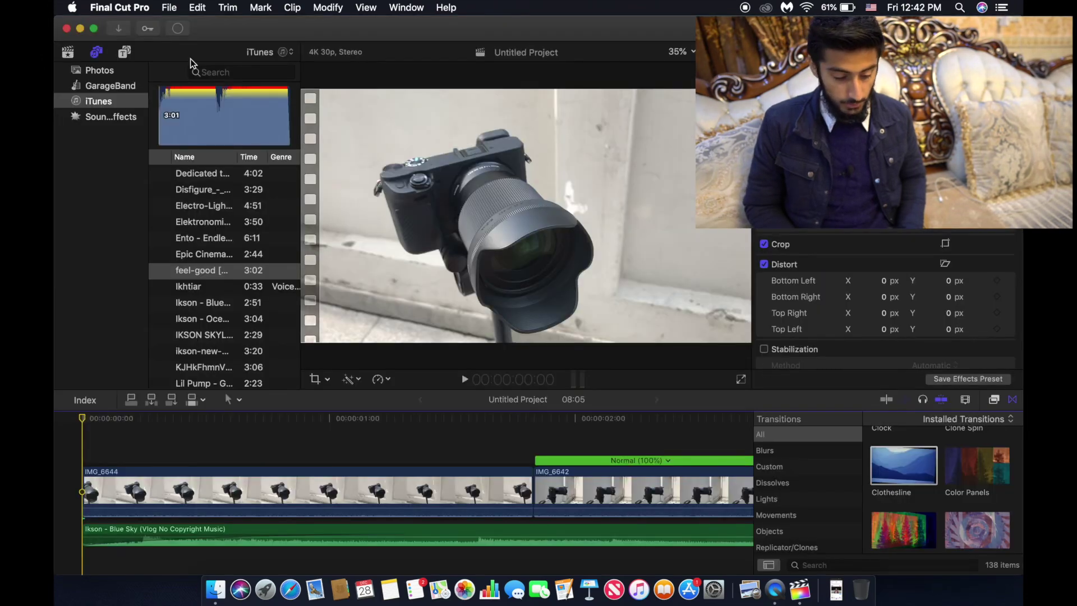
click(178, 29)
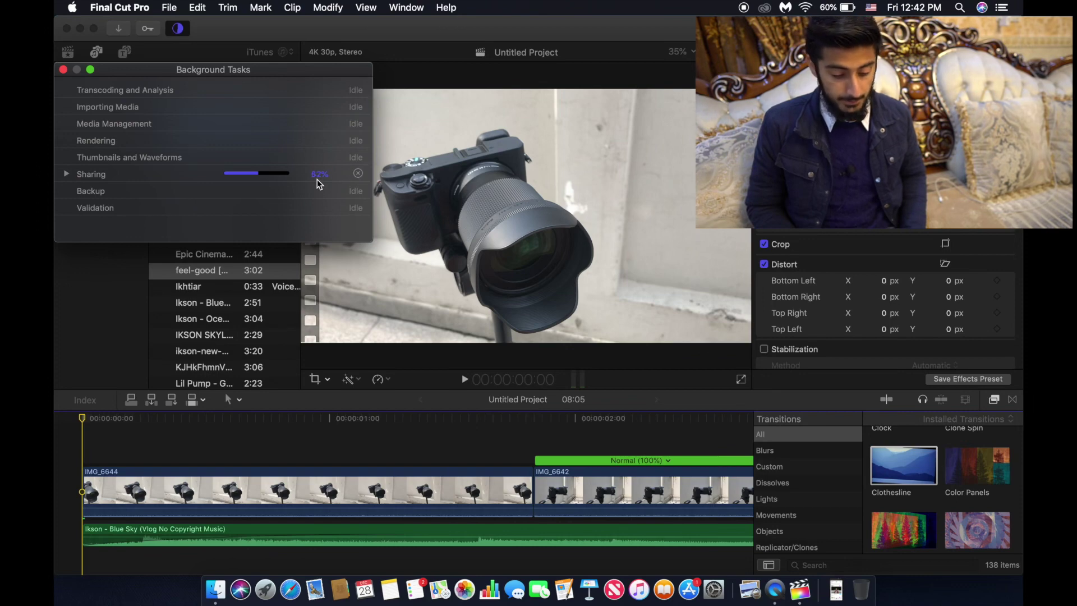
click(64, 69)
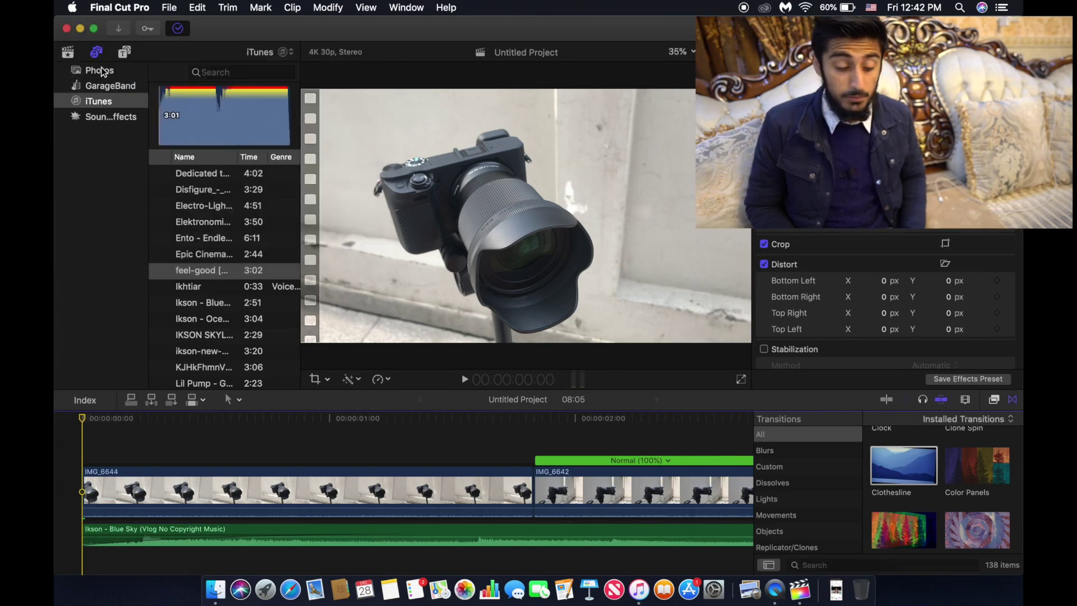
- Switch to Finder, browse the exported videos in the home folder's Music/iTunes/iTunes Media/Home Videos folder, and close the window
click(219, 600)
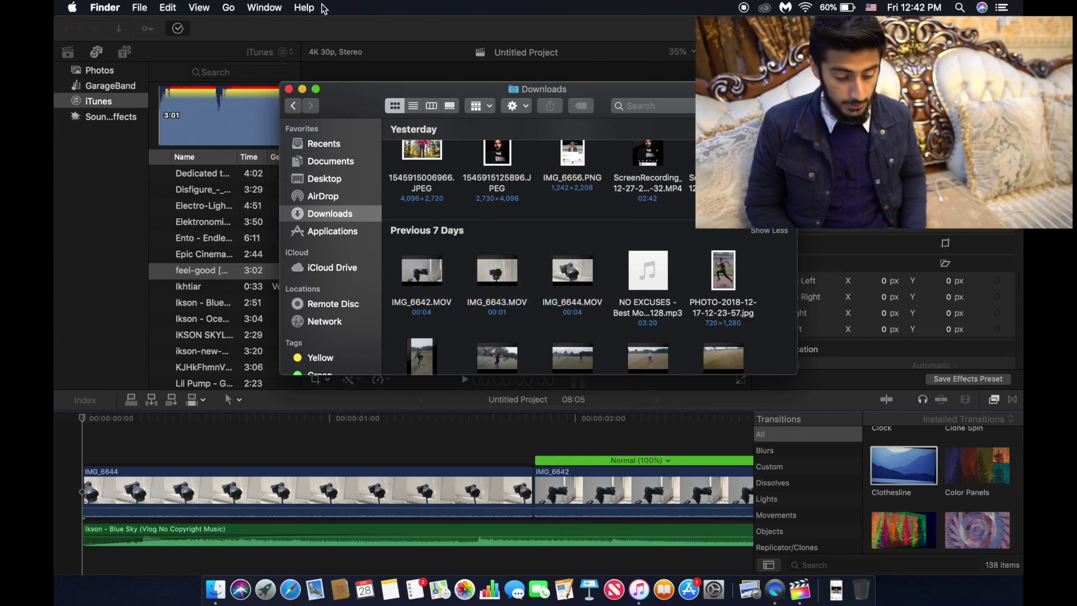
click(234, 7)
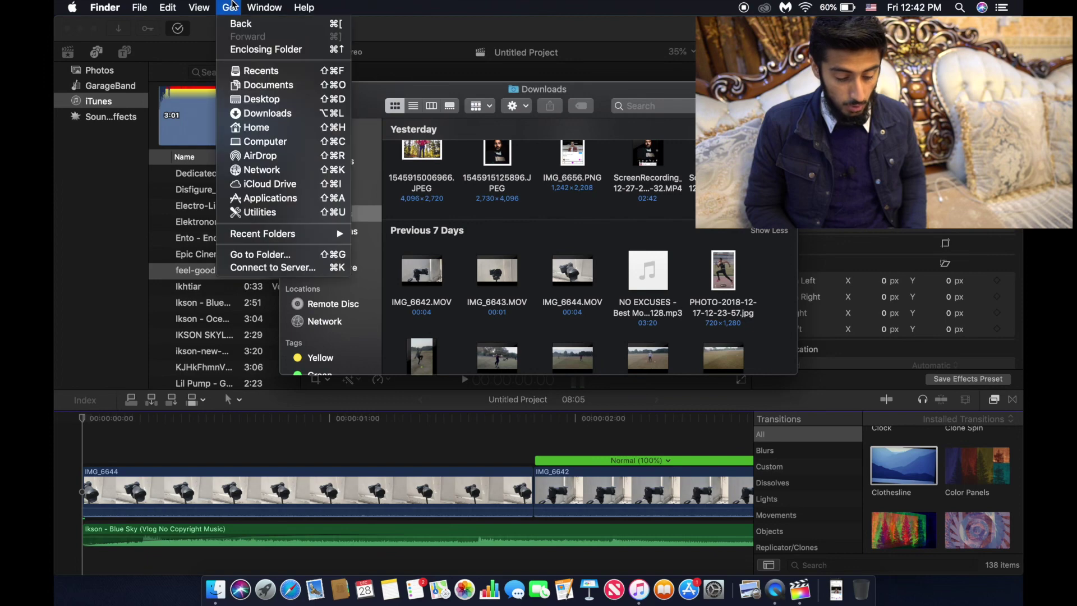
click(282, 132)
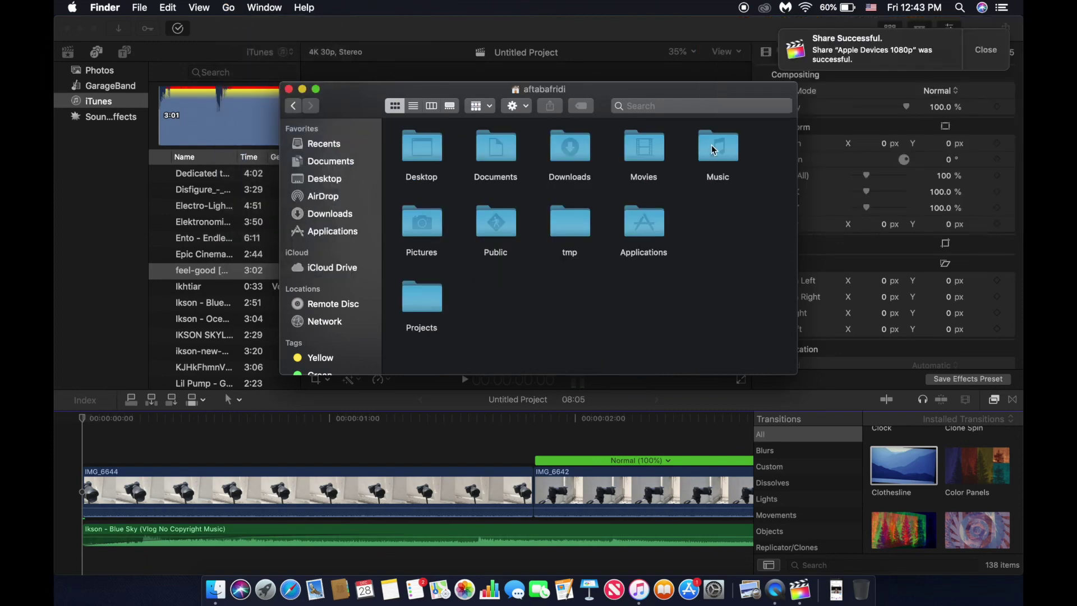
double_click(714, 150)
double_click(420, 146)
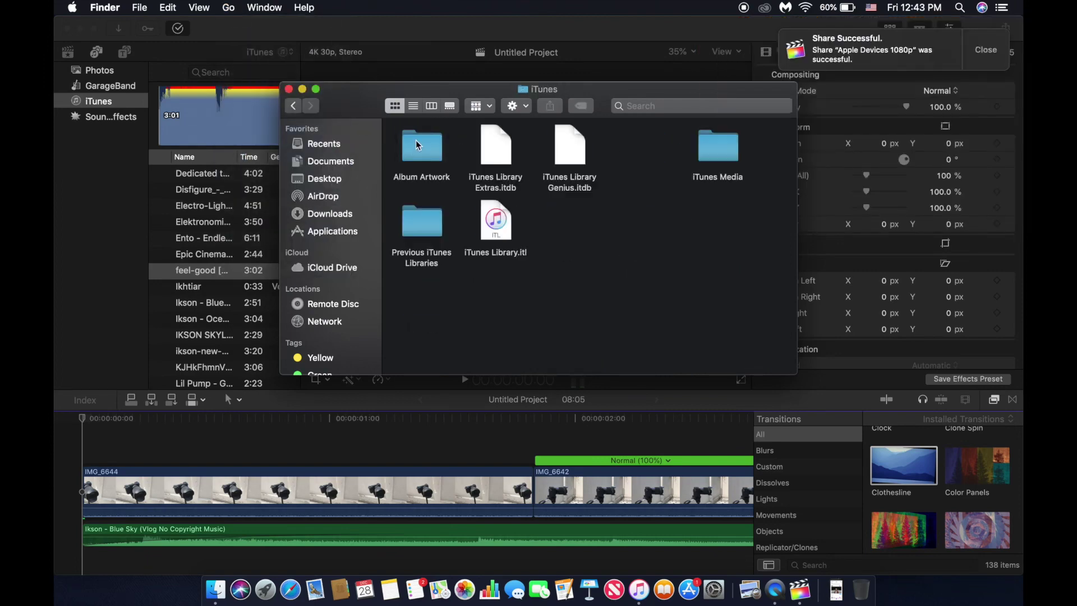
double_click(718, 146)
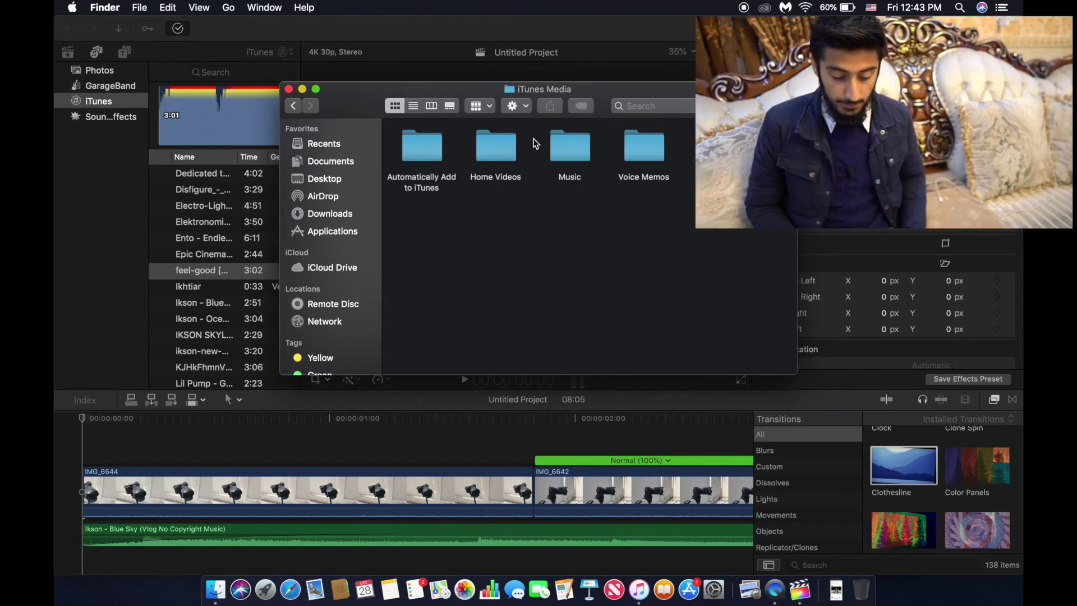
double_click(505, 143)
scroll(507, 219, down, 5)
scroll(510, 223, up, 4)
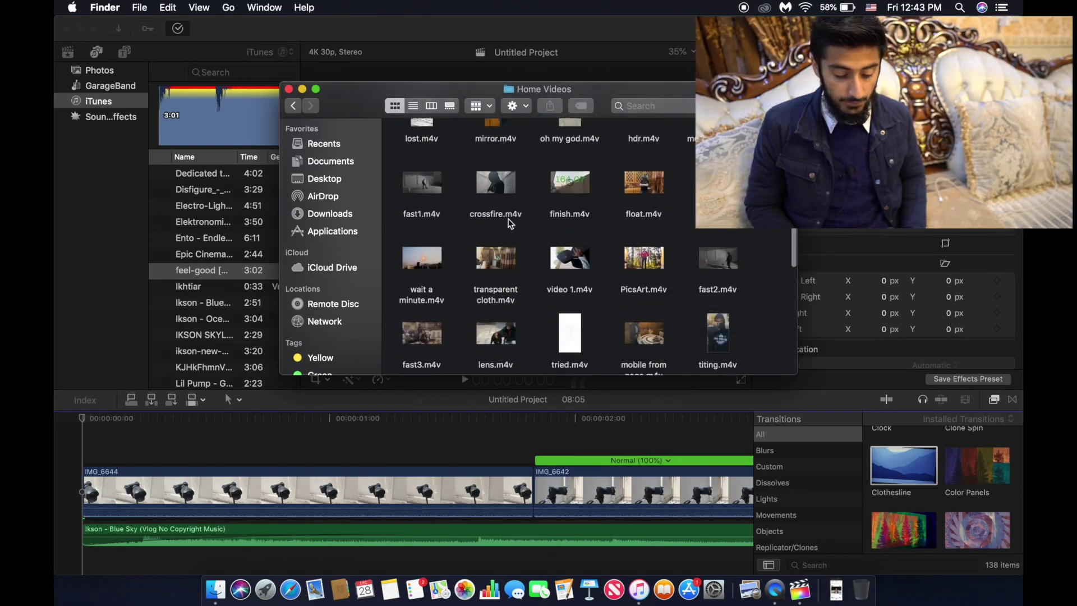
scroll(510, 223, down, 3)
click(288, 88)
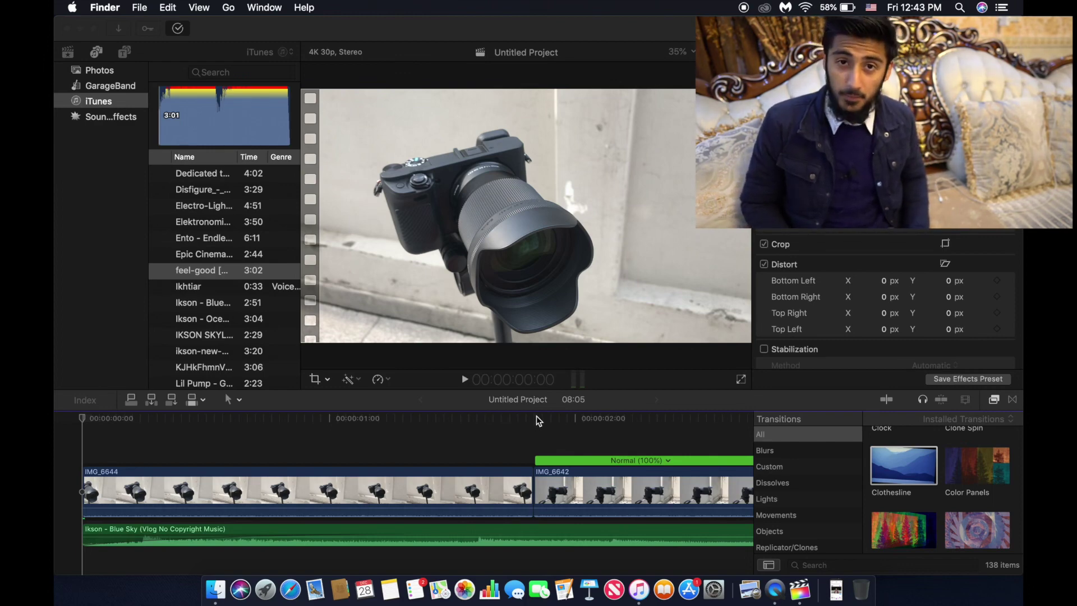
scroll(486, 427, left, 2)
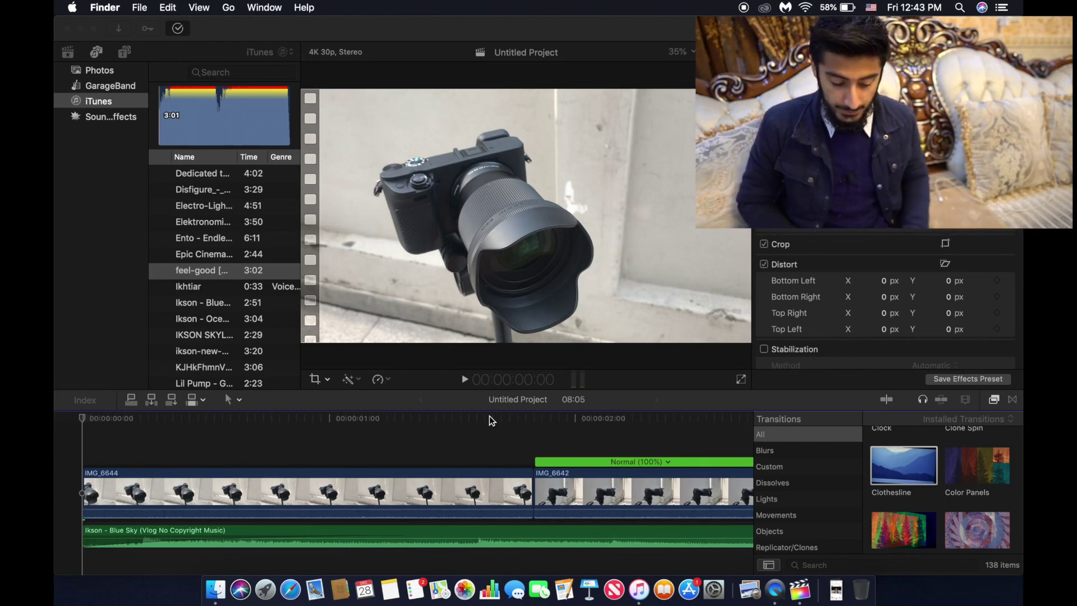
scroll(489, 416, right, 10)
scroll(489, 416, left, 10)
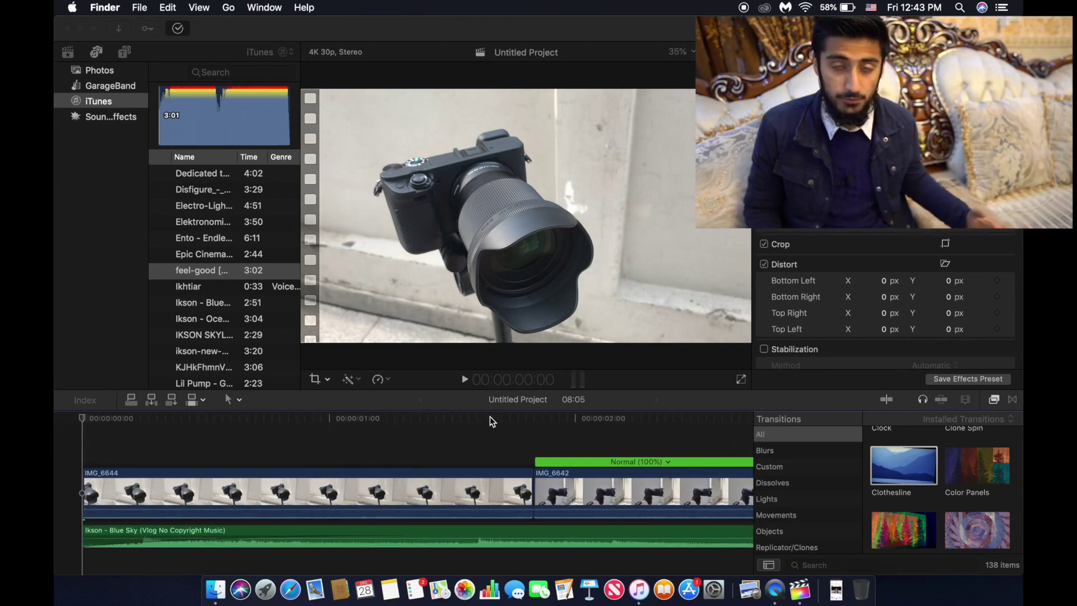
scroll(489, 418, right, 10)
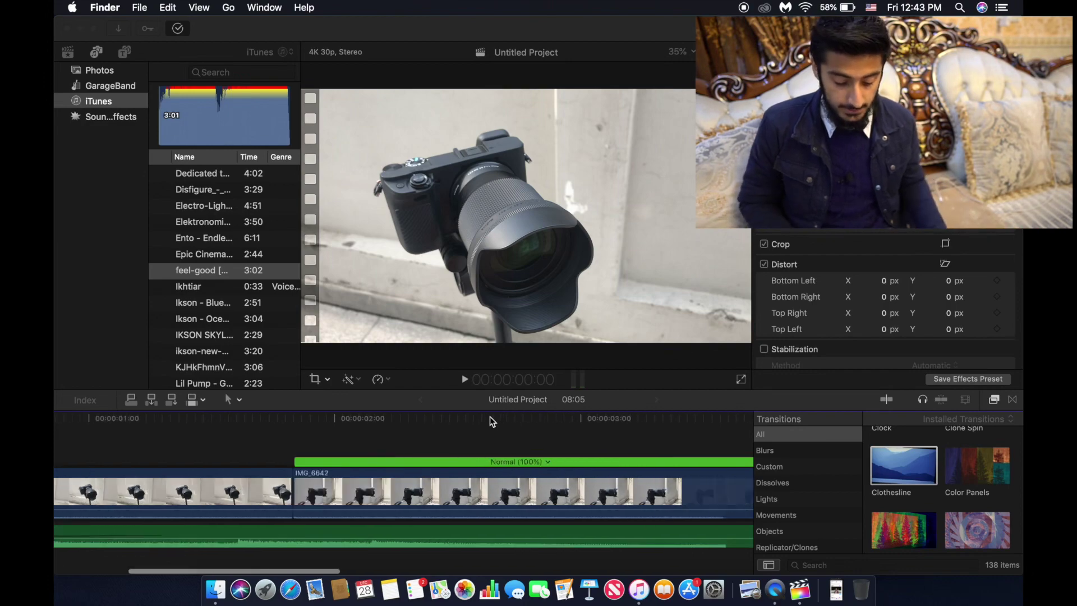